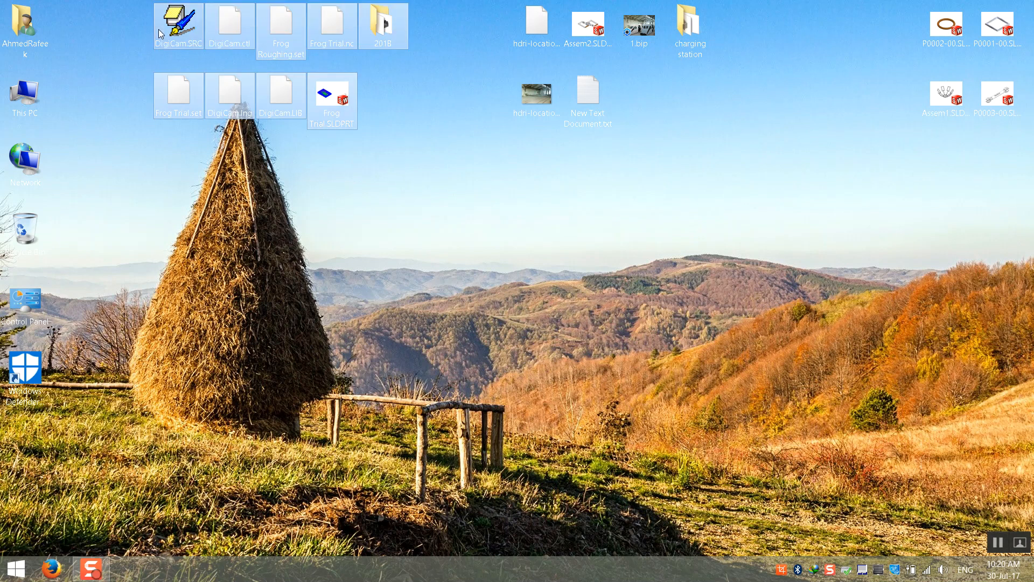
pyautogui.moveTo(731, 200); pyautogui.dragTo(490, 18)
pyautogui.click(452, 140)
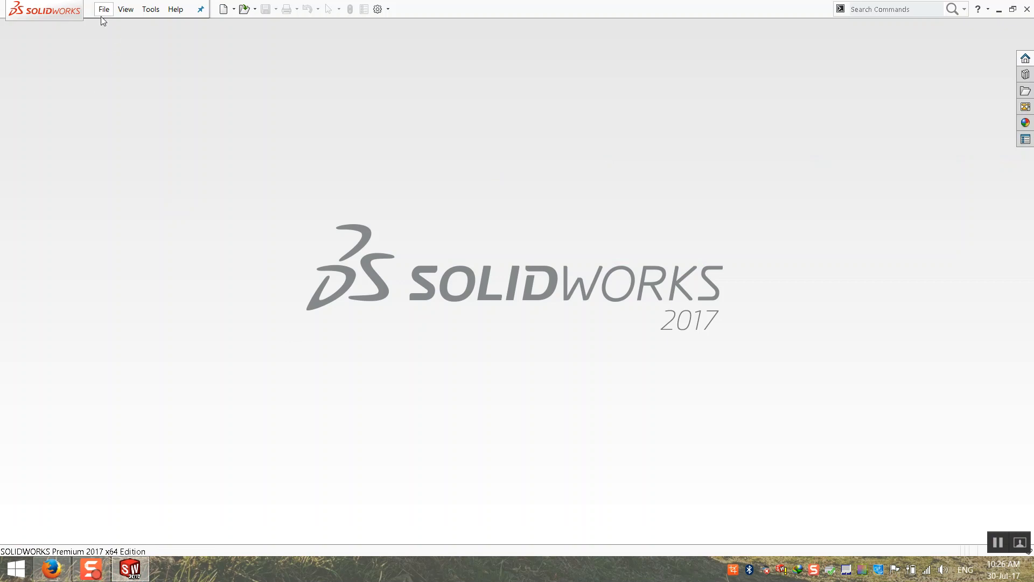
pyautogui.click(103, 11)
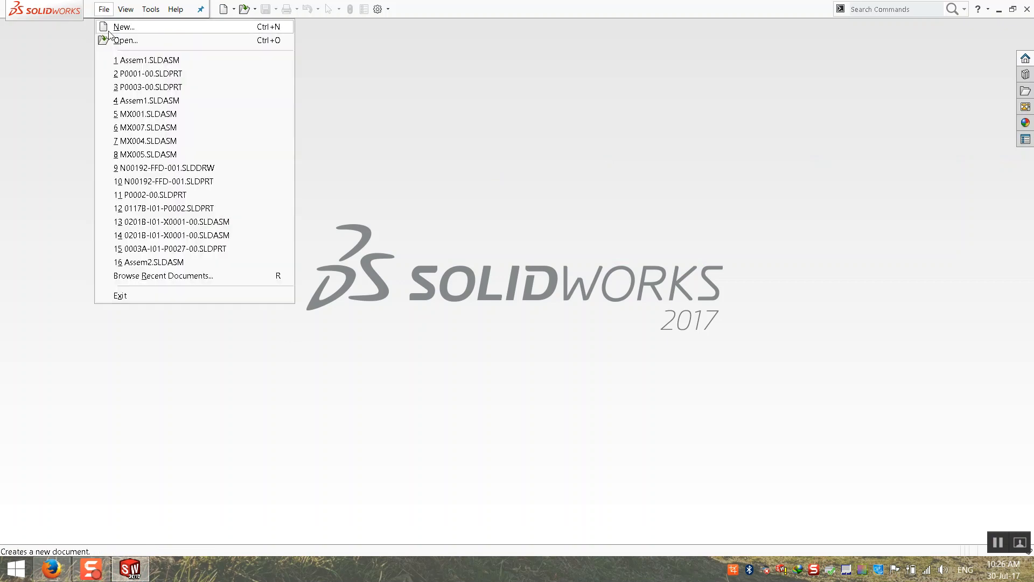
pyautogui.click(634, 285)
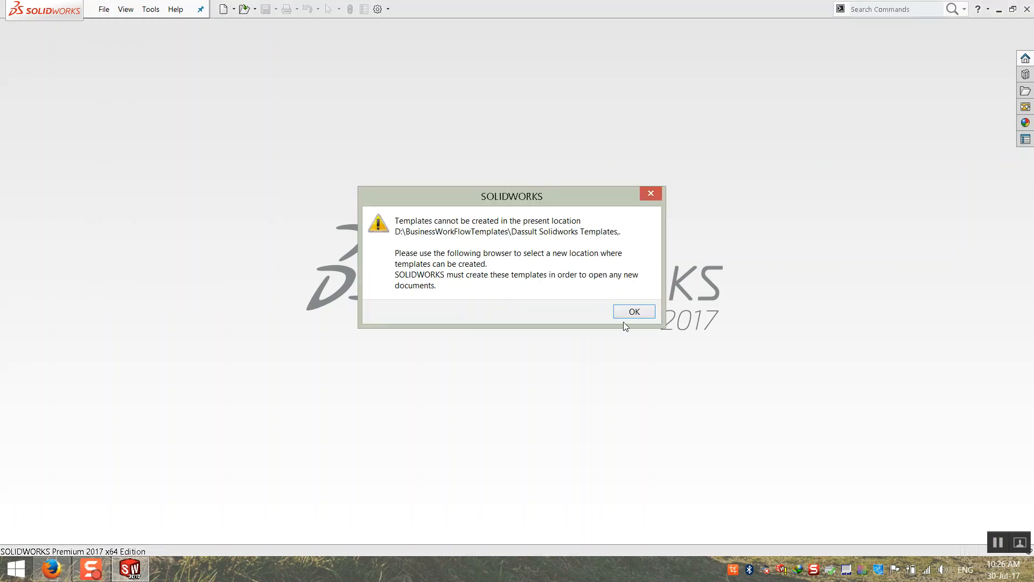
pyautogui.click(633, 312)
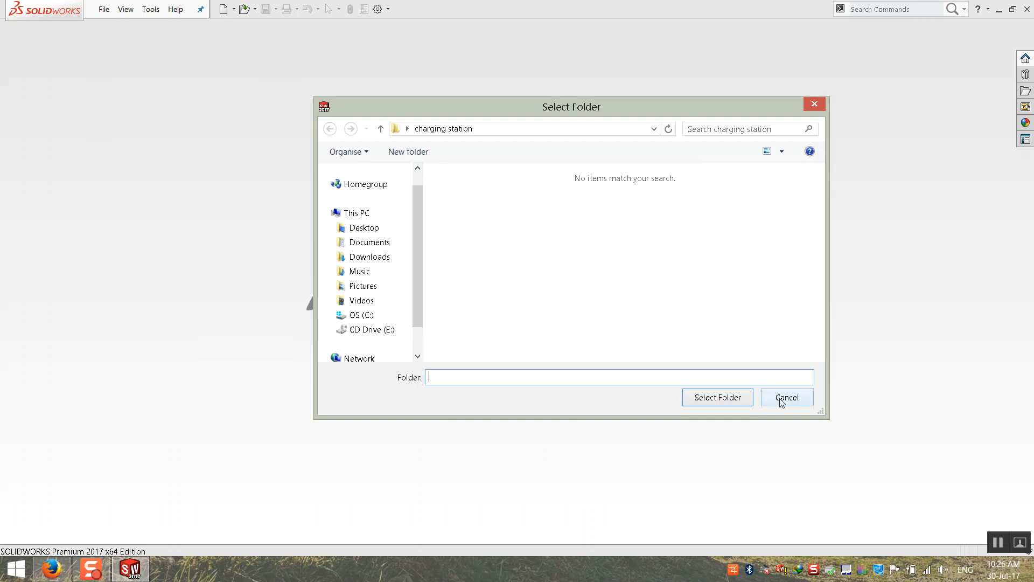
pyautogui.click(778, 400)
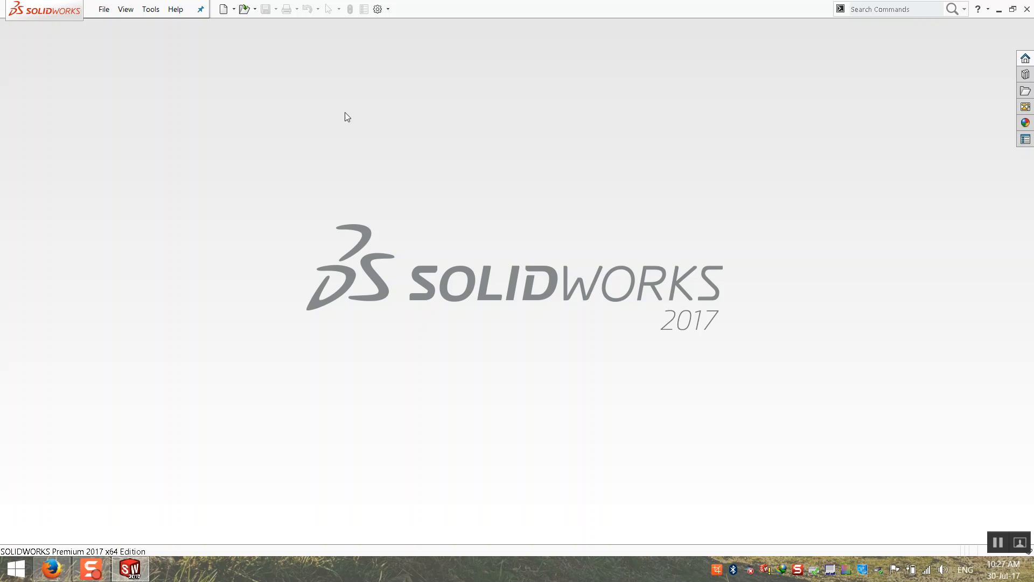
# Step: Create a new part document
pyautogui.click(104, 9)
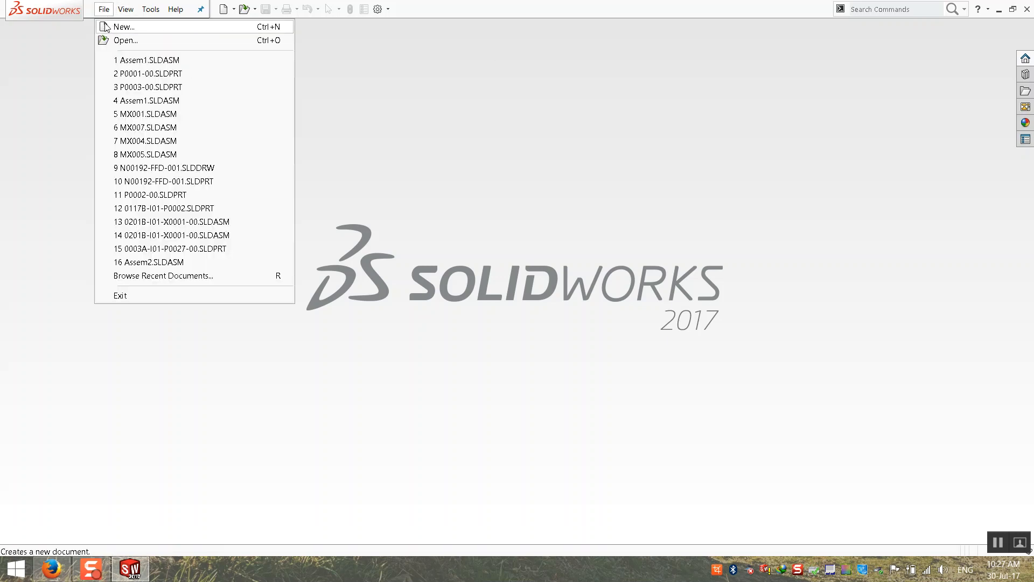
pyautogui.click(104, 9)
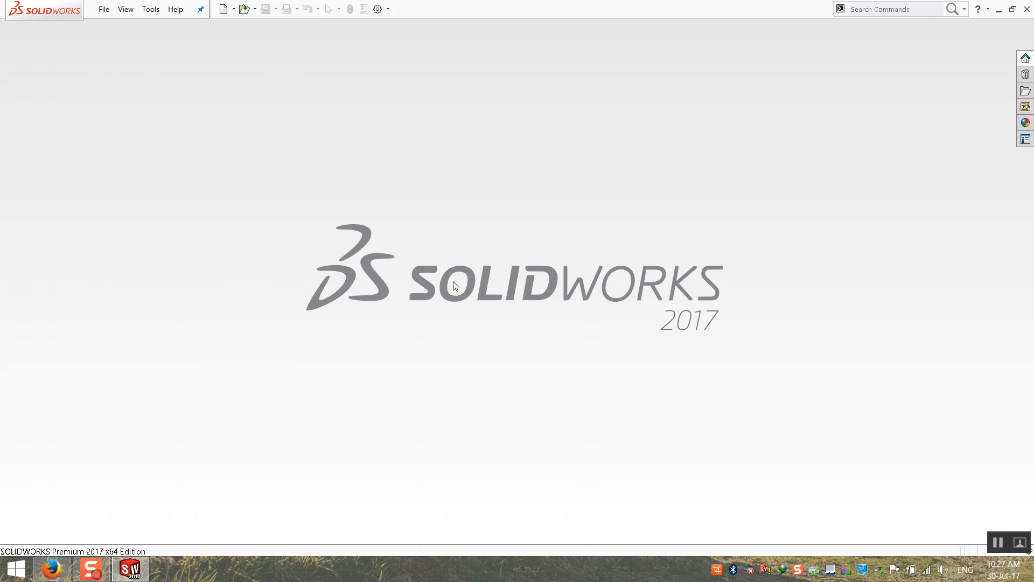
pyautogui.hotkey('ctrl', 'n')
pyautogui.doubleClick(289, 164)
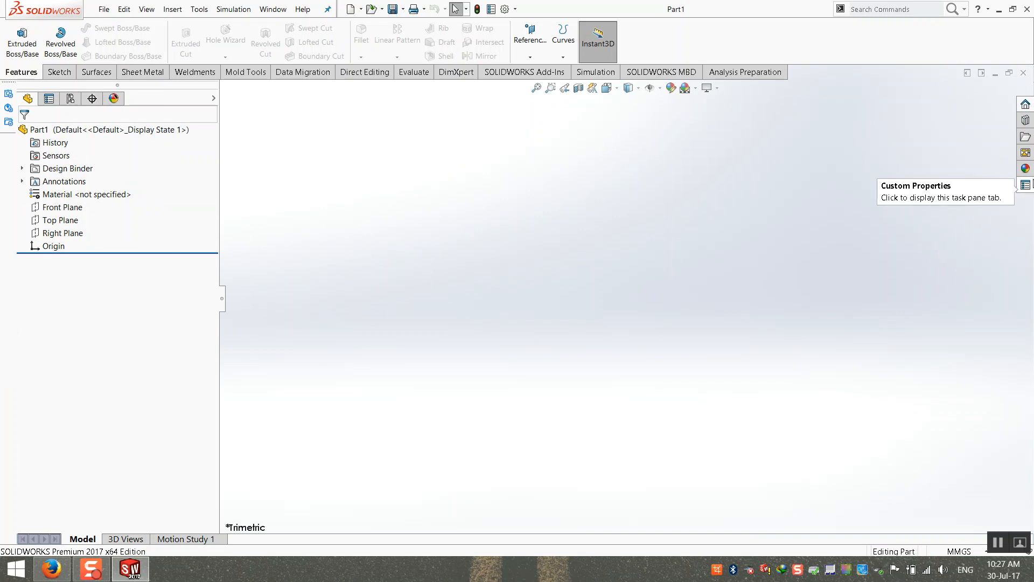
# Step: Review the new part's Custom Properties form and close the empty part
pyautogui.click(1026, 186)
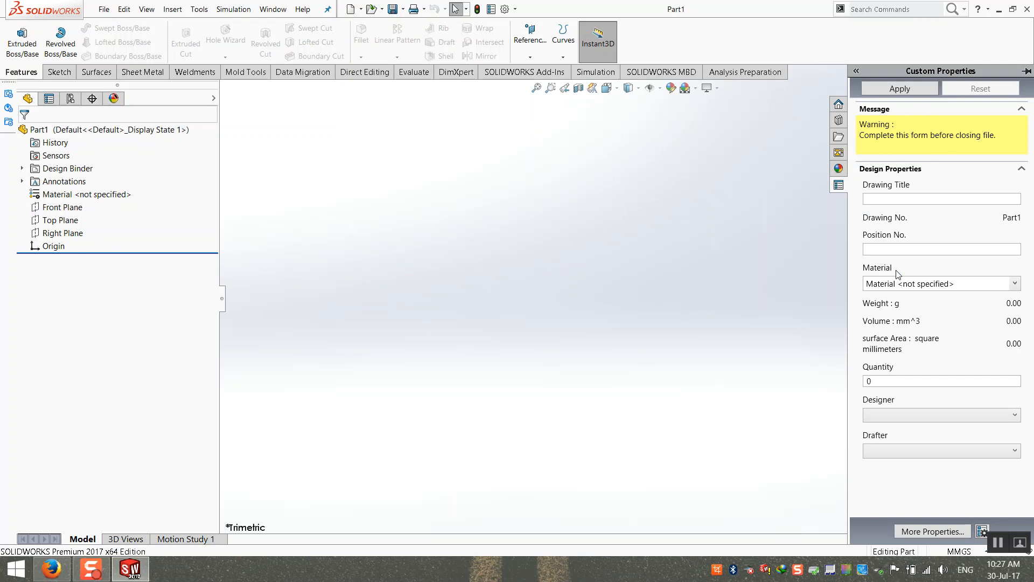
pyautogui.click(683, 332)
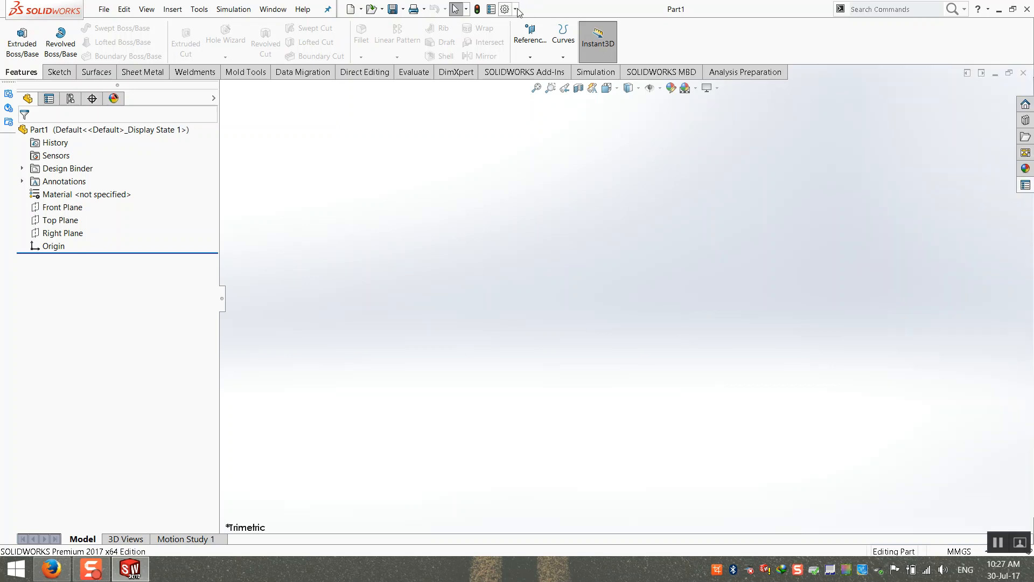
pyautogui.click(1025, 186)
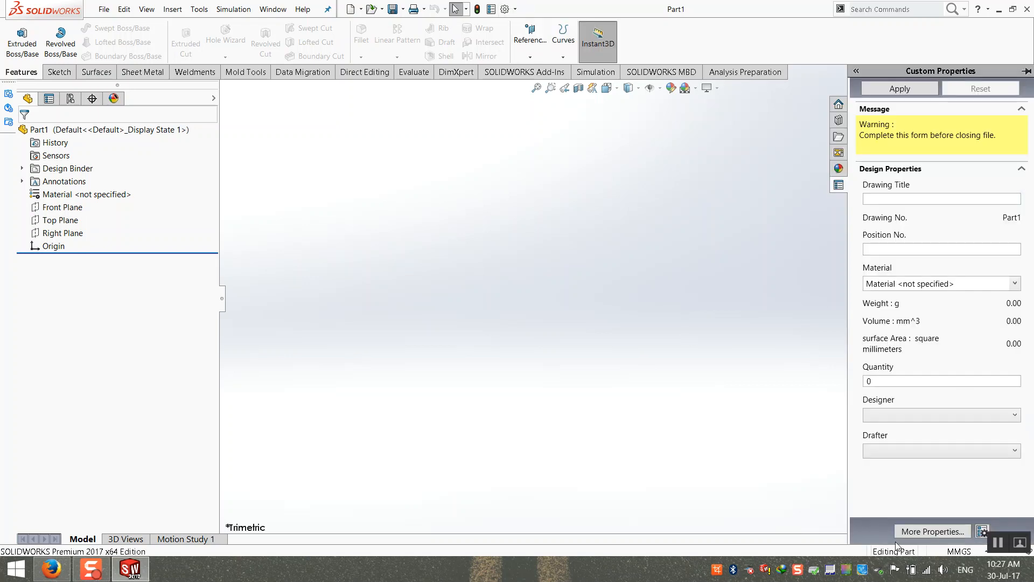
pyautogui.click(611, 186)
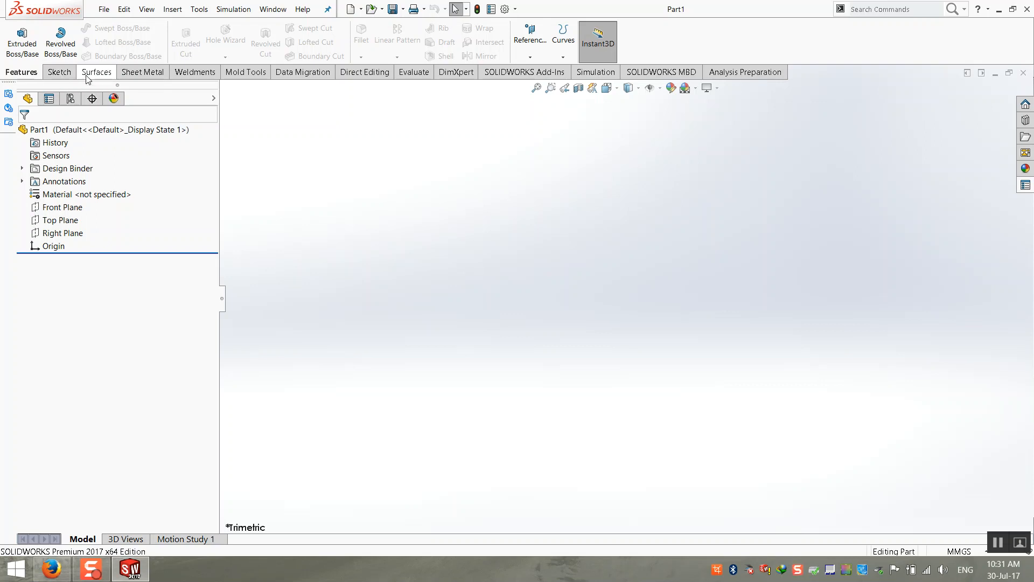
pyautogui.click(1023, 73)
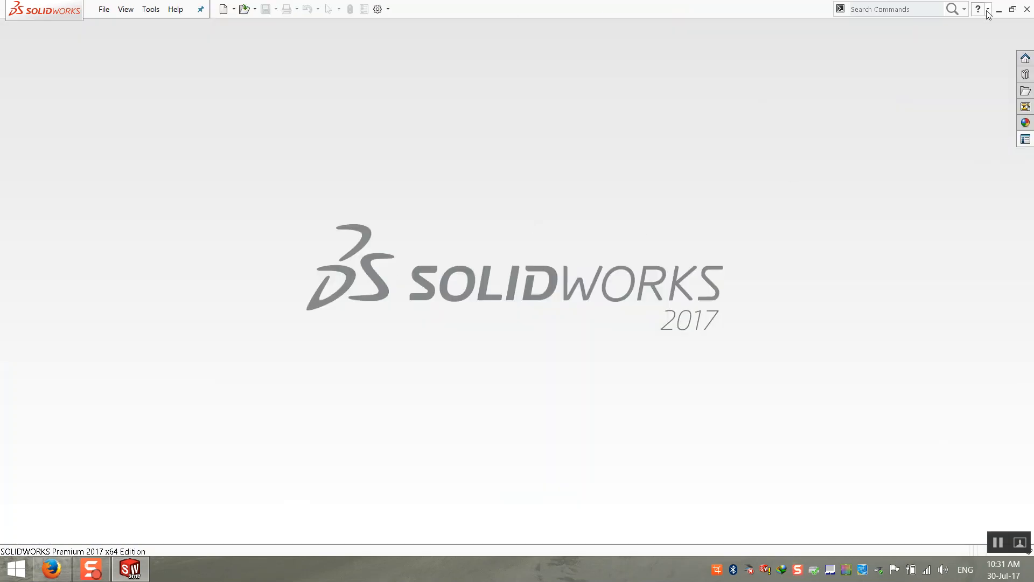
# Step: Open P0011-00.sldprt from the charging station folder on the desktop
pyautogui.click(999, 9)
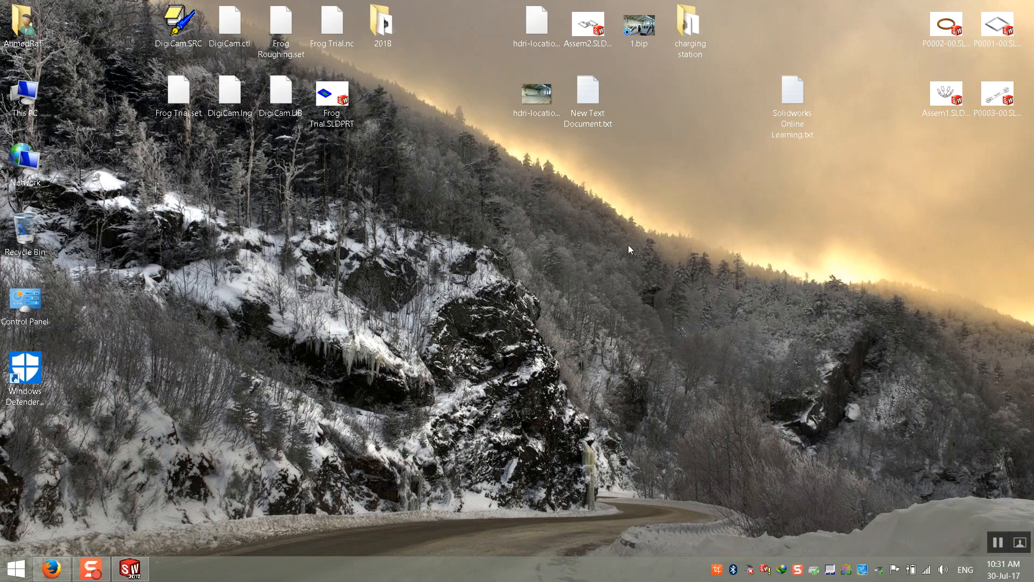
pyautogui.doubleClick(690, 27)
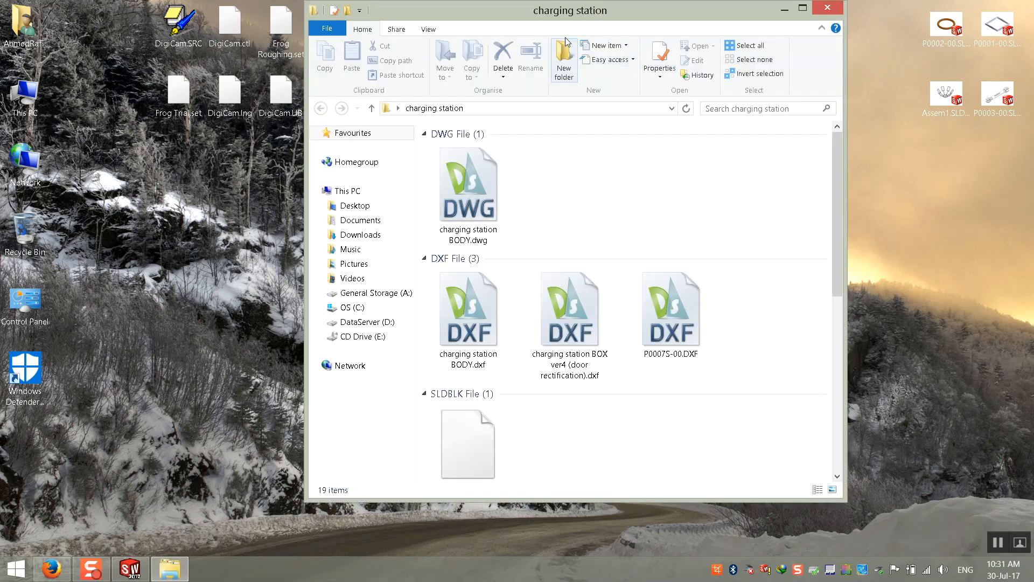
pyautogui.doubleClick(559, 12)
pyautogui.scroll(-3, 459, 322)
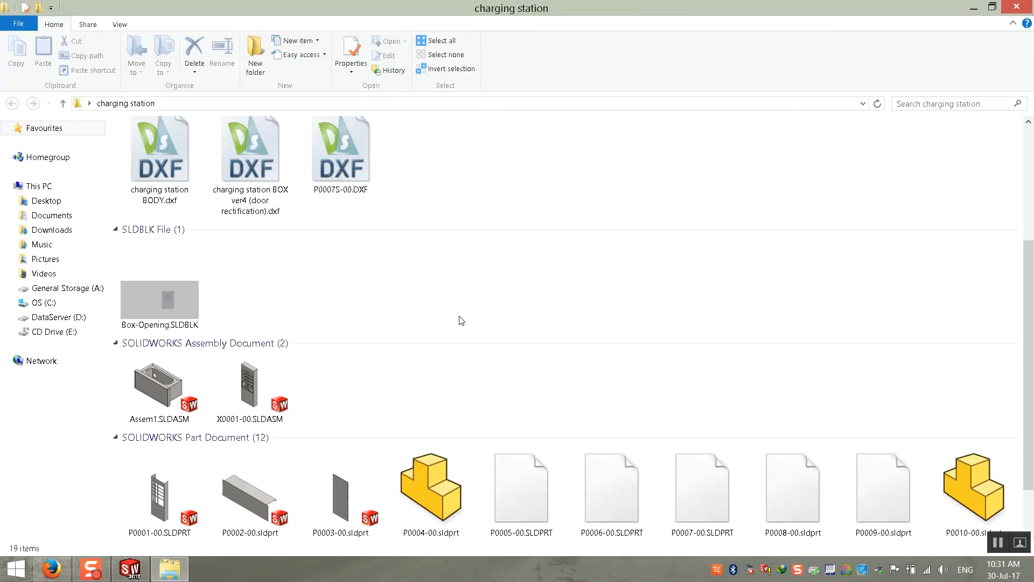
pyautogui.scroll(-2, 460, 321)
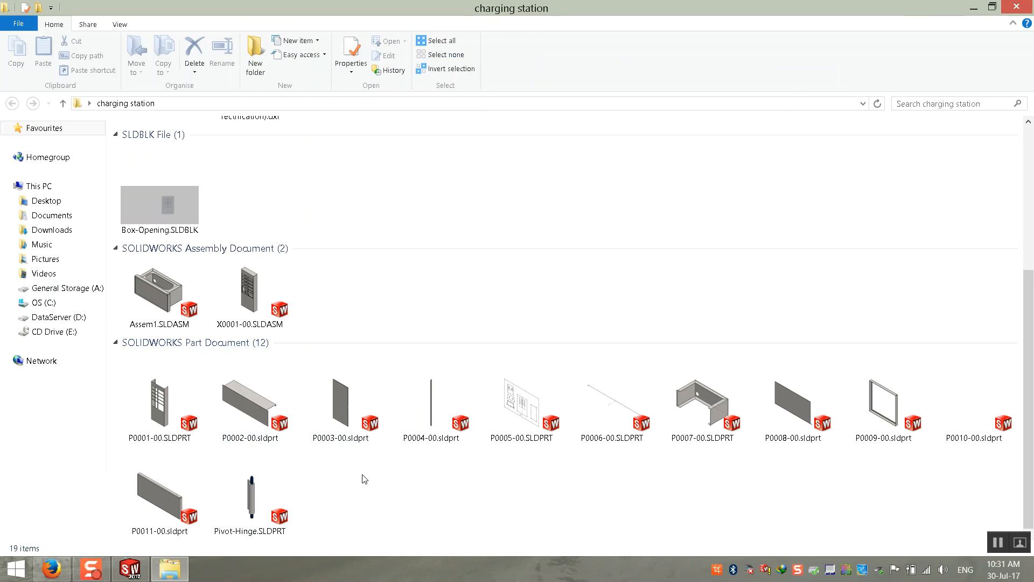
pyautogui.doubleClick(160, 493)
pyautogui.moveTo(378, 345); pyautogui.dragTo(515, 430, button='middle')
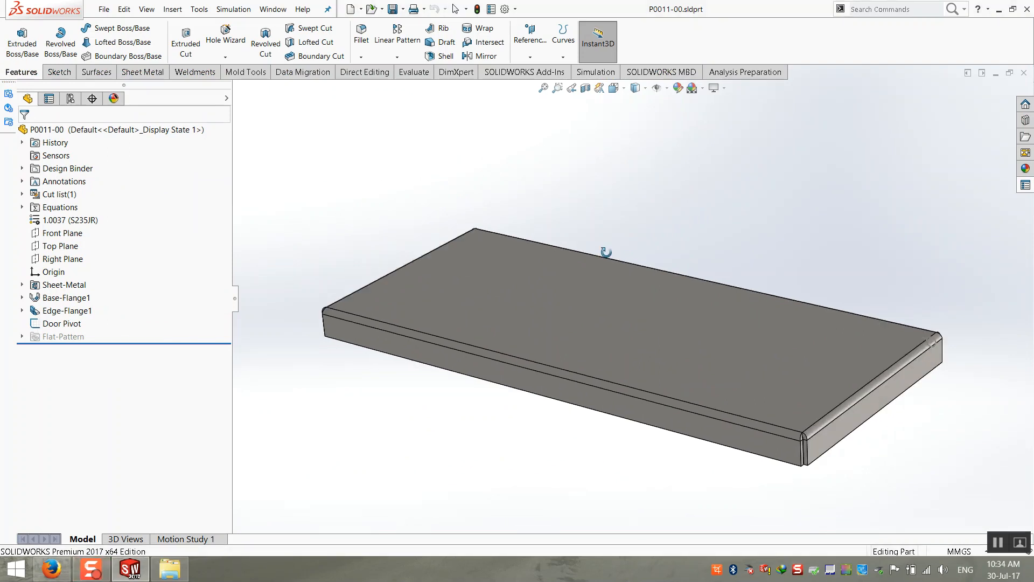
pyautogui.moveTo(606, 252); pyautogui.dragTo(647, 284, button='middle')
pyautogui.moveTo(730, 358); pyautogui.dragTo(672, 342, button='middle')
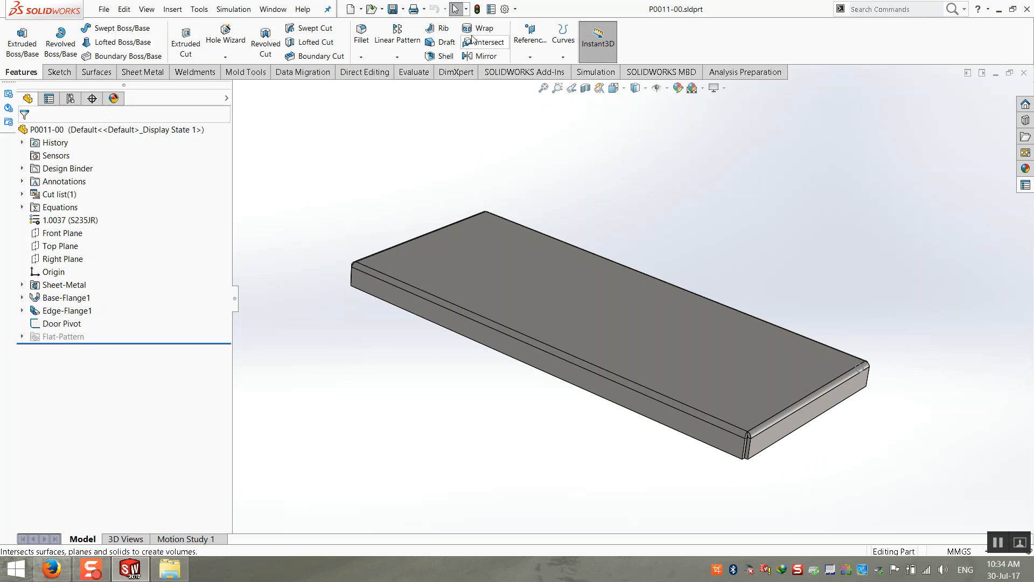
# Step: Check the add-in list for the activation of SOLIDWORKS Simulation, leaving the settings as they are
pyautogui.click(516, 9)
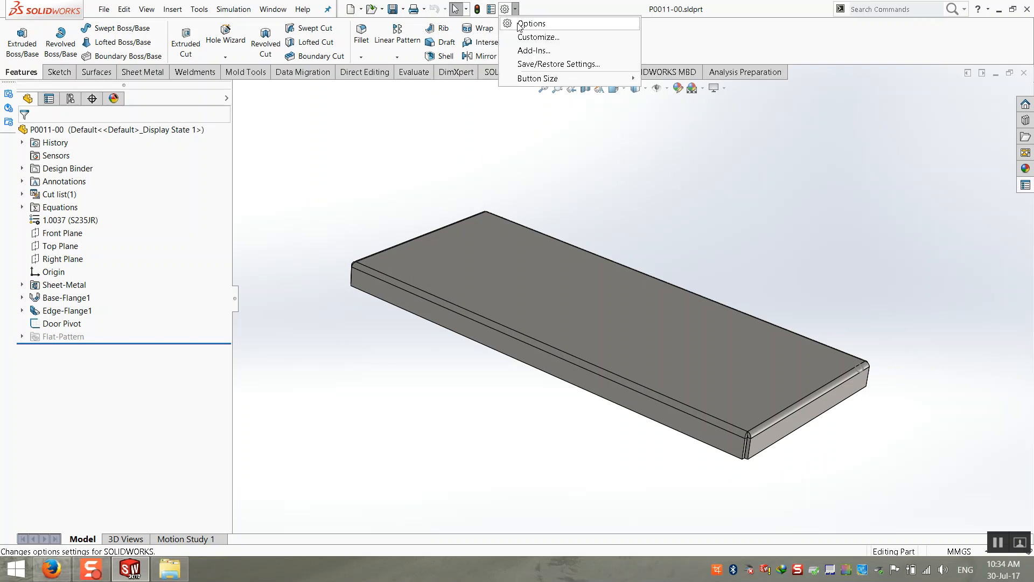
pyautogui.click(519, 51)
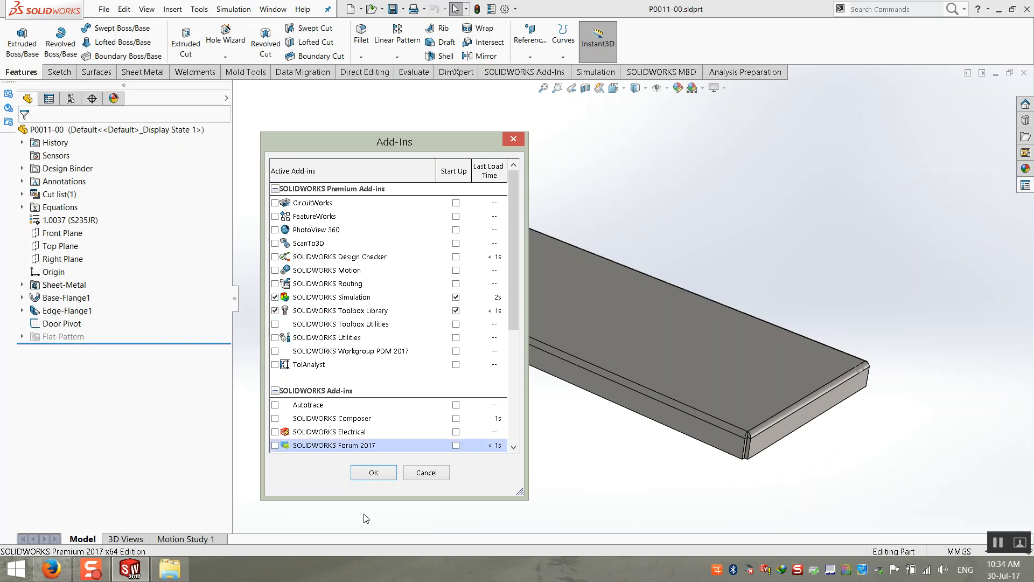
pyautogui.click(421, 476)
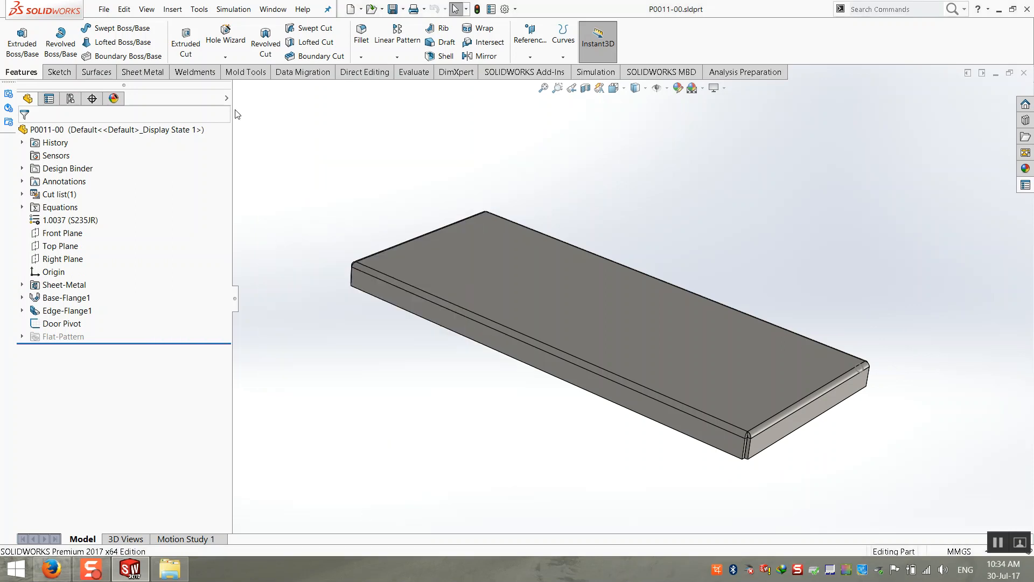
pyautogui.click(241, 12)
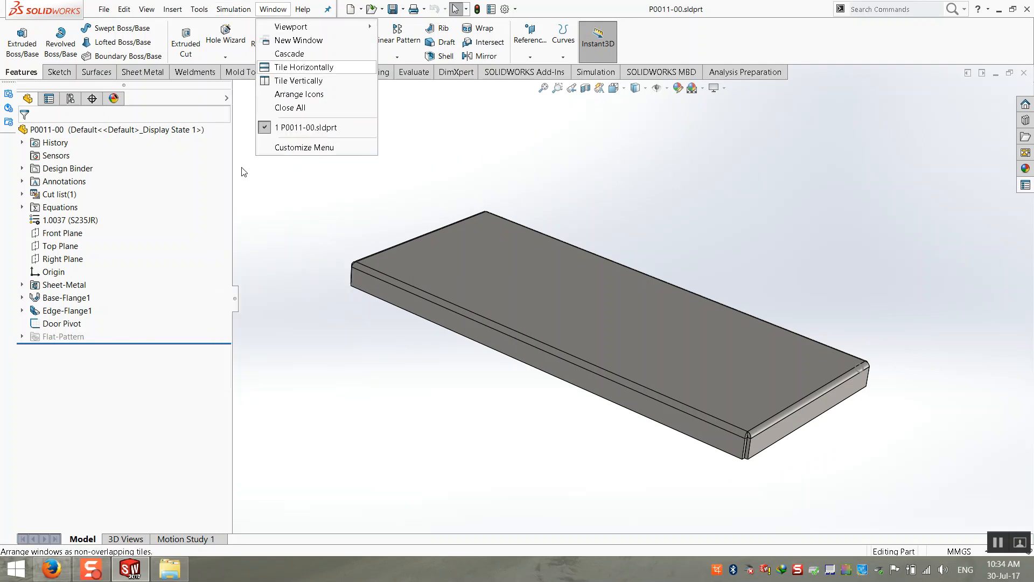
pyautogui.click(844, 305)
pyautogui.moveTo(588, 245); pyautogui.dragTo(589, 242, button='middle')
pyautogui.click(571, 246)
pyautogui.moveTo(466, 350); pyautogui.dragTo(377, 369, button='middle')
pyautogui.click(376, 367)
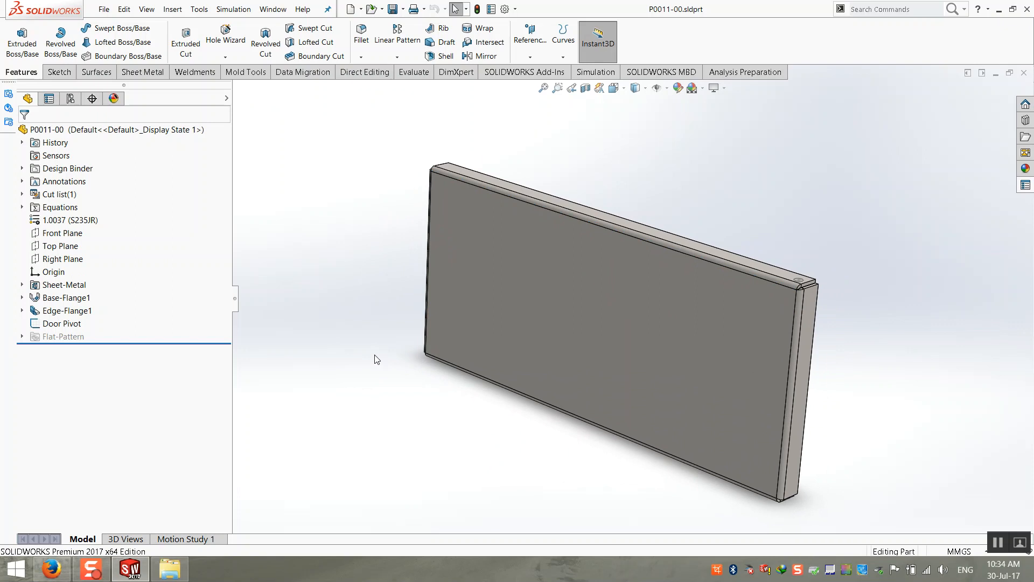
# Step: Review the part's material choices and create a static simulation study named Static 1
pyautogui.rightClick(83, 221)
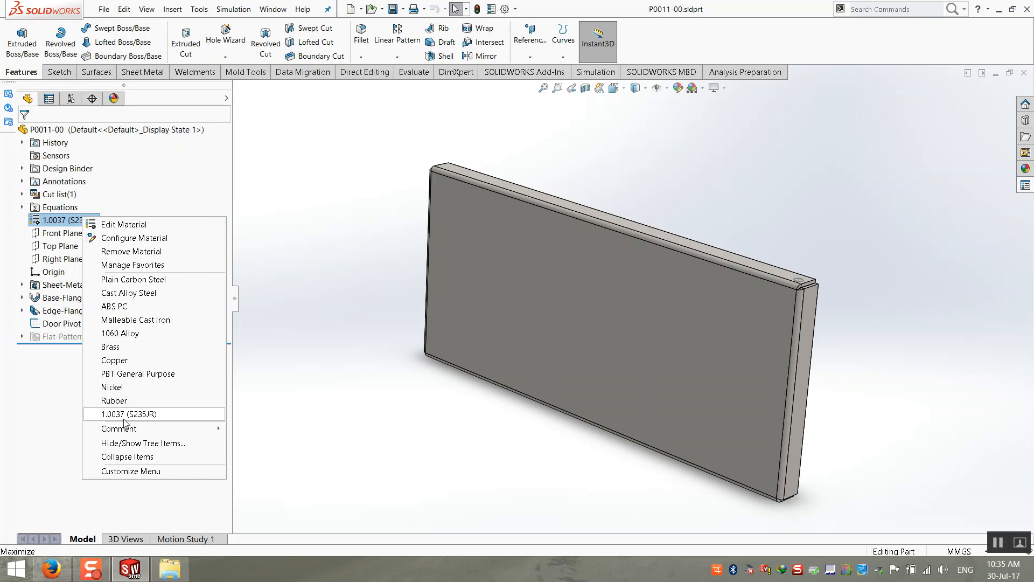
pyautogui.click(275, 419)
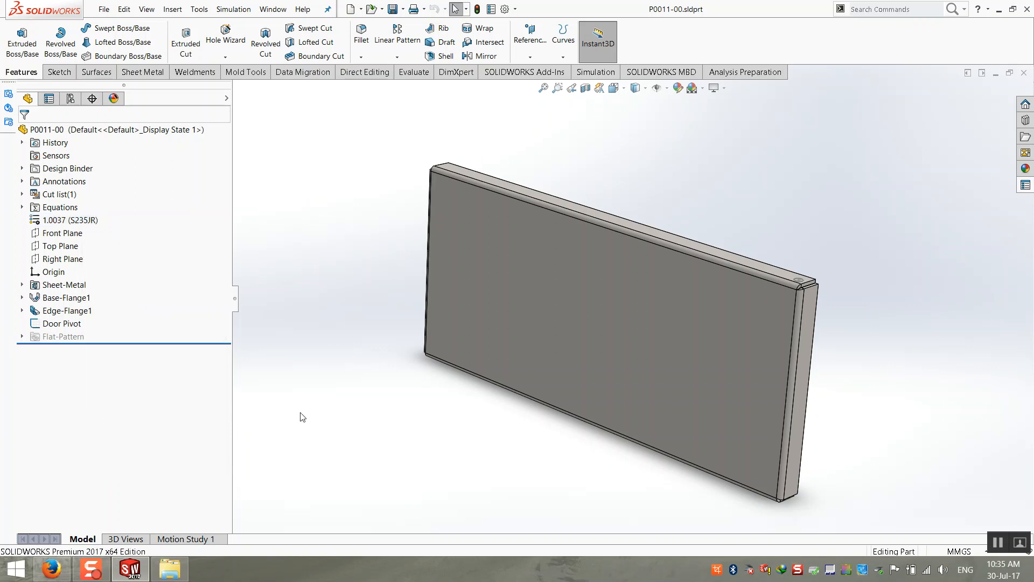
pyautogui.click(246, 11)
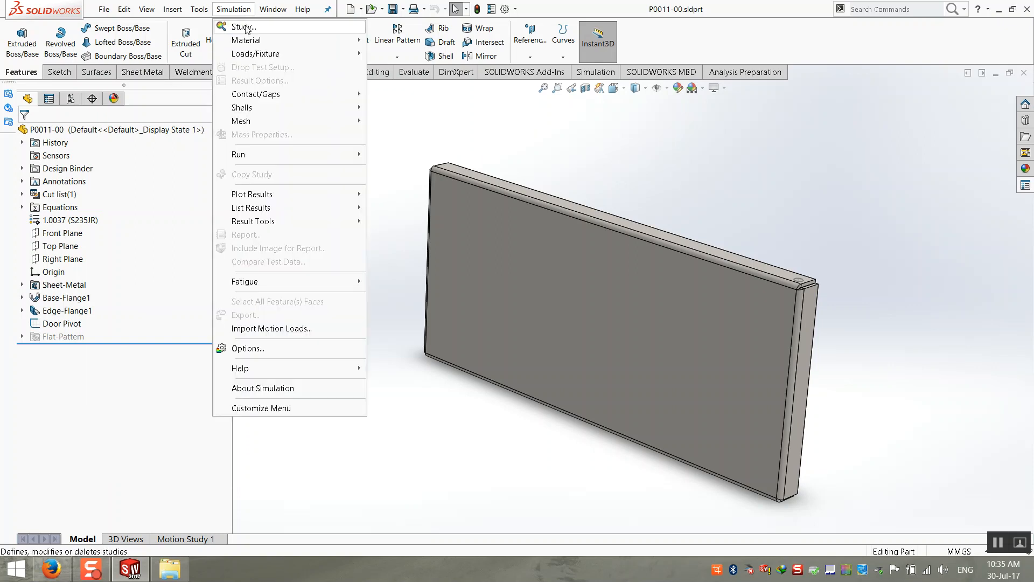
pyautogui.click(247, 28)
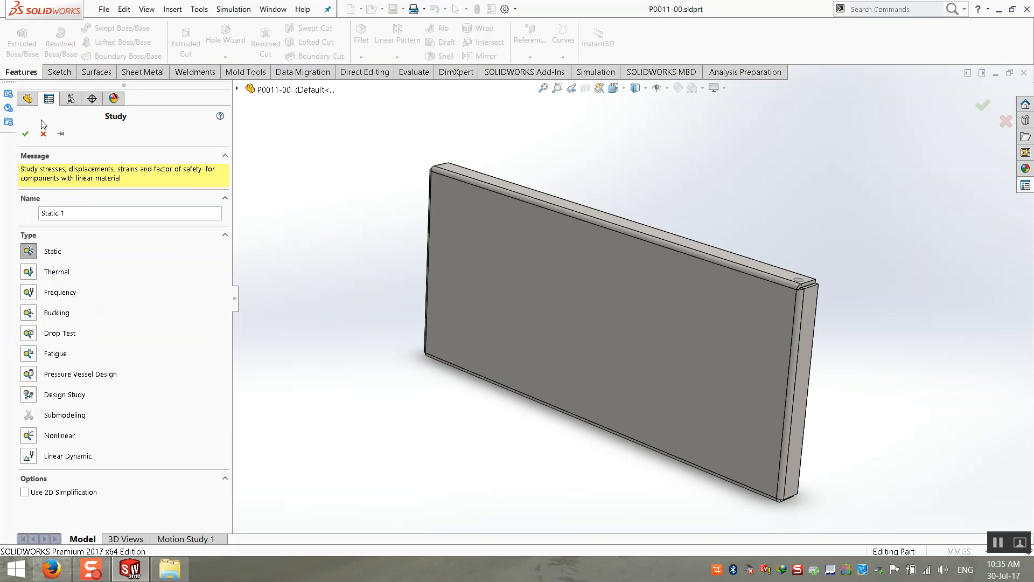
pyautogui.click(25, 134)
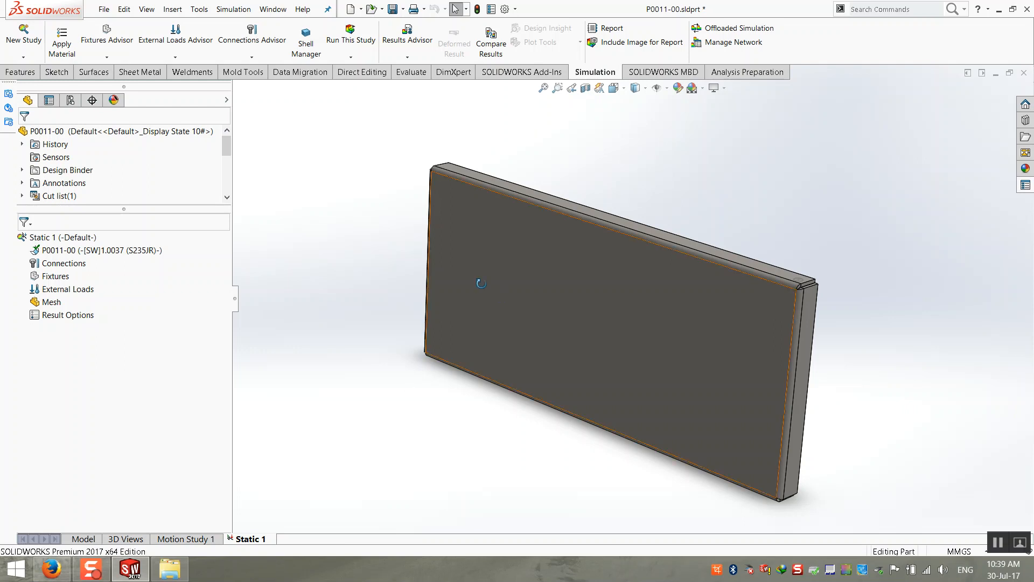
pyautogui.moveTo(490, 287); pyautogui.dragTo(474, 277, button='middle')
pyautogui.scroll(-2, 664, 315)
pyautogui.moveTo(603, 315); pyautogui.dragTo(628, 321, button='middle')
pyautogui.scroll(1, 638, 325)
pyautogui.click(482, 399)
pyautogui.click(434, 437)
pyautogui.moveTo(434, 436)
pyautogui.mouseDown(button='middle')
pyautogui.moveTo(370, 411)
pyautogui.moveTo(460, 411)
pyautogui.moveTo(446, 448)
pyautogui.mouseUp(button='middle')
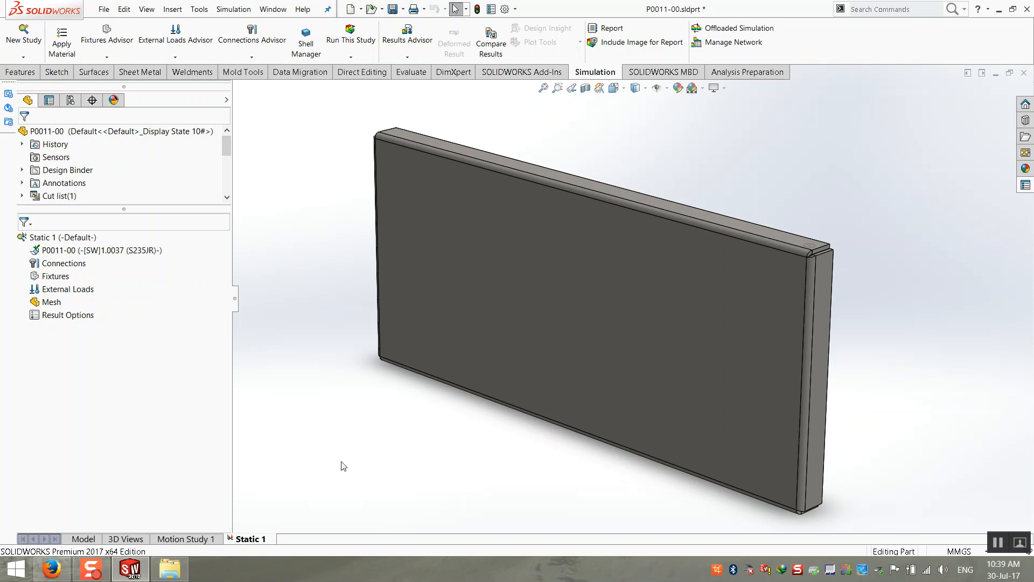
pyautogui.press('z')
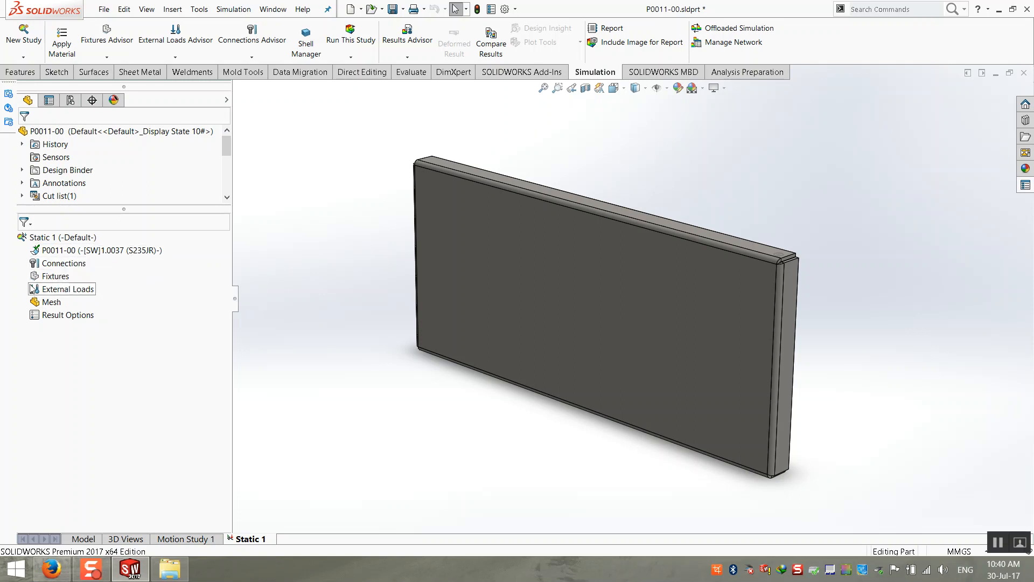
# Step: Start a Fixed Geometry fixture and select the flange face along one short end of the panel
pyautogui.click(58, 279)
pyautogui.rightClick(57, 280)
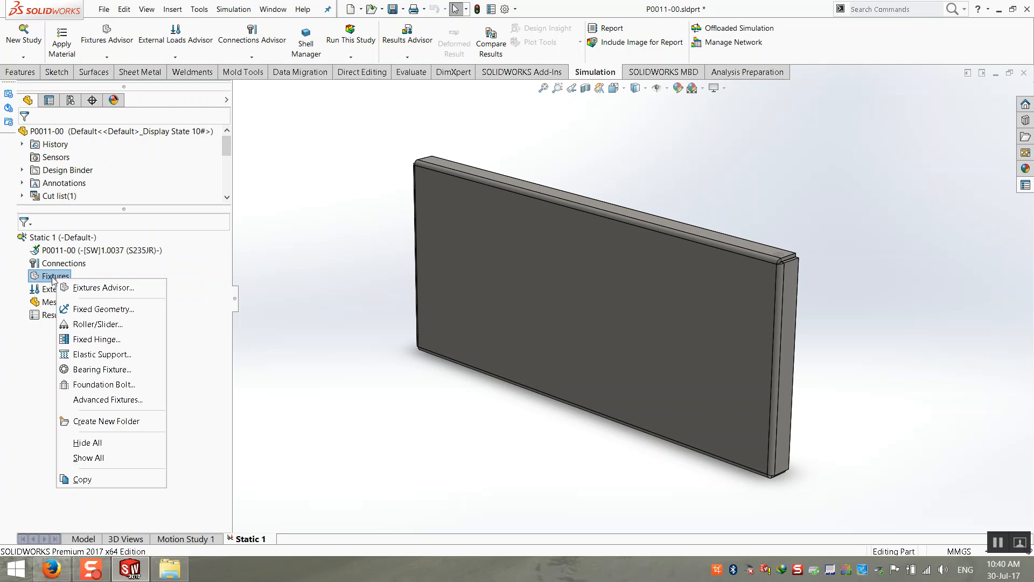
pyautogui.click(91, 309)
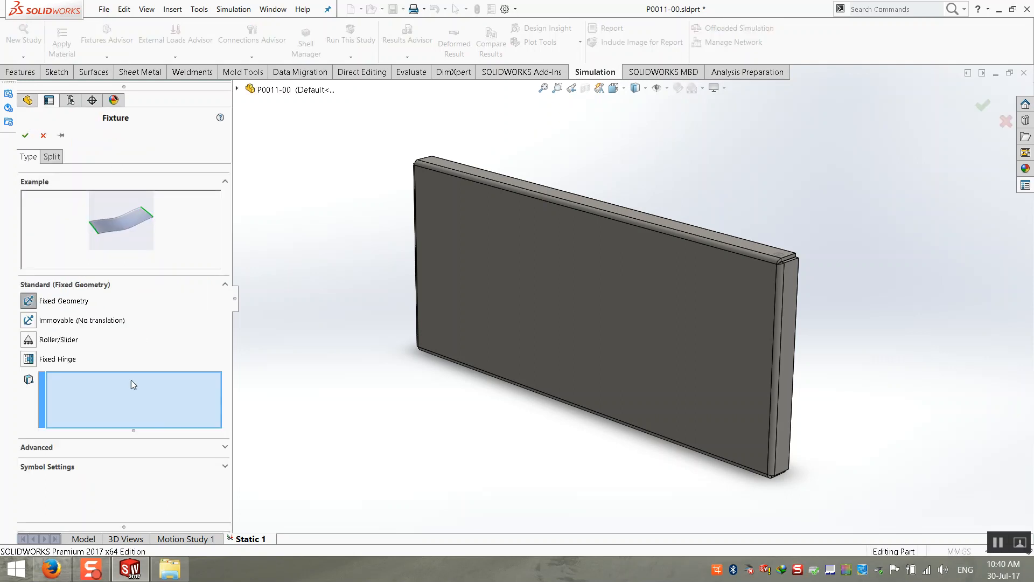
pyautogui.moveTo(425, 252); pyautogui.dragTo(685, 350, button='middle')
pyautogui.scroll(-3, 892, 347)
pyautogui.moveTo(772, 325); pyautogui.dragTo(744, 352, button='middle')
pyautogui.scroll(1, 743, 352)
pyautogui.scroll(-1, 714, 324)
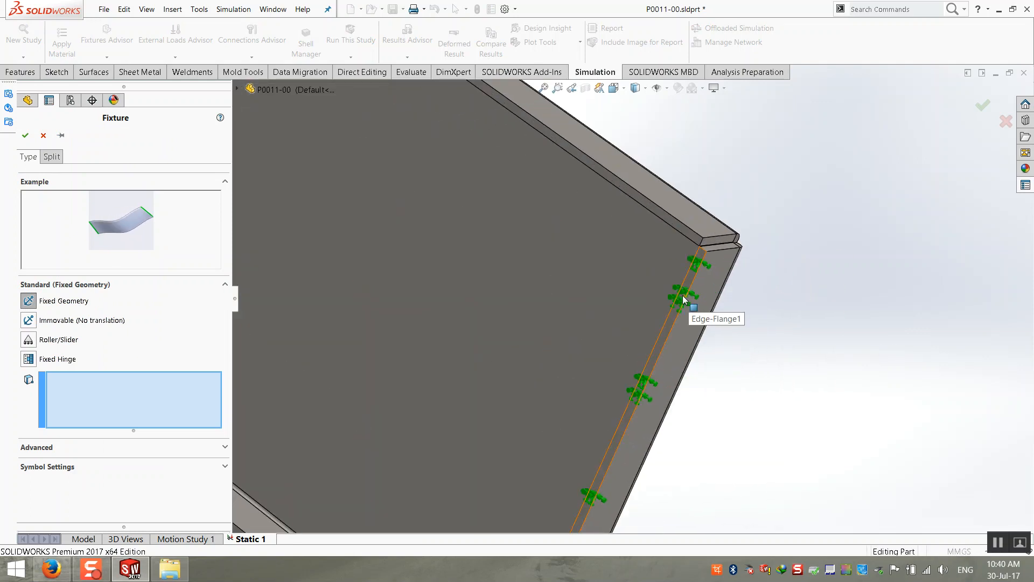
pyautogui.click(683, 296)
# Step: Add the flange face along the opposite short end to the fixture and apply it
pyautogui.scroll(5, 625, 294)
pyautogui.scroll(-6, 501, 204)
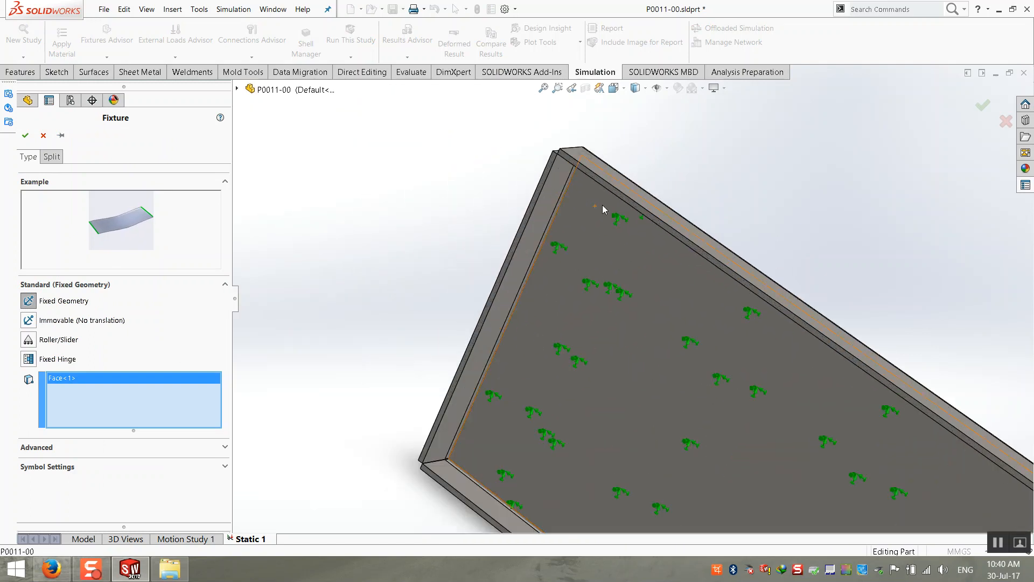
pyautogui.click(509, 193)
pyautogui.scroll(5, 442, 289)
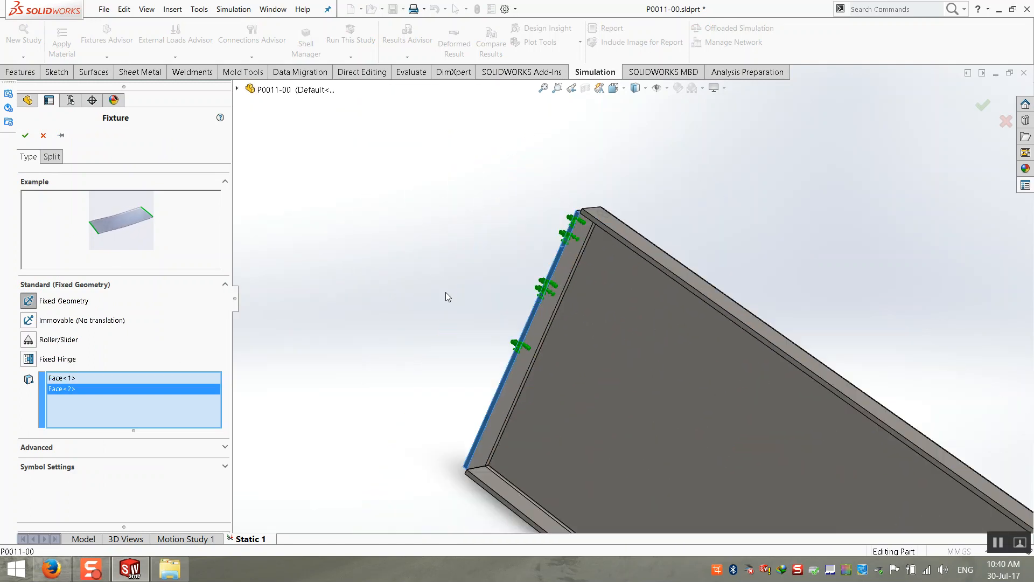
pyautogui.moveTo(498, 351); pyautogui.dragTo(318, 317, button='middle')
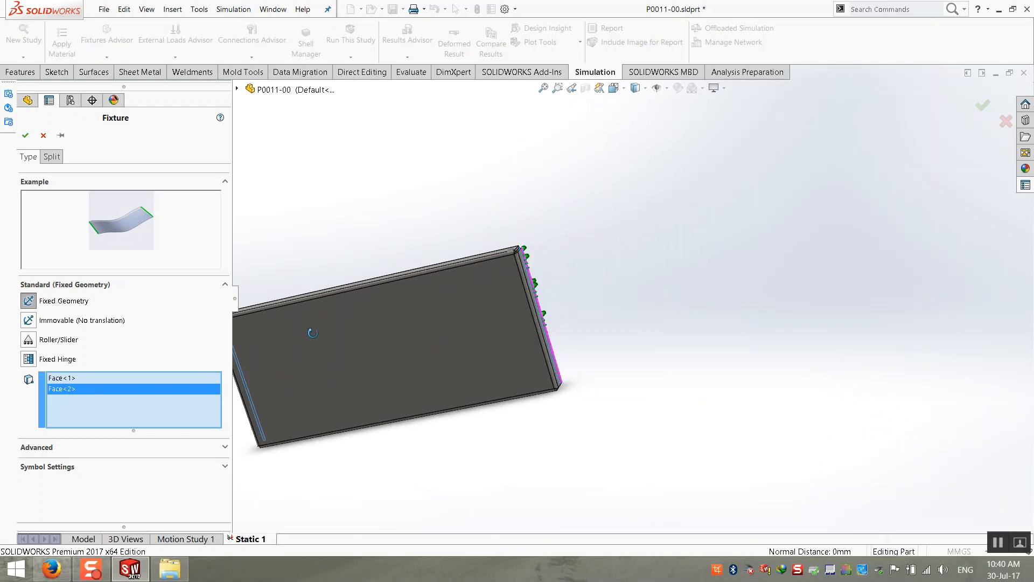
pyautogui.scroll(3, 318, 353)
pyautogui.click(26, 135)
# Step: Inspect the Fixed-1 fixture on both short ends of the panel
pyautogui.moveTo(377, 455); pyautogui.dragTo(556, 477, button='middle')
pyautogui.scroll(-3, 487, 348)
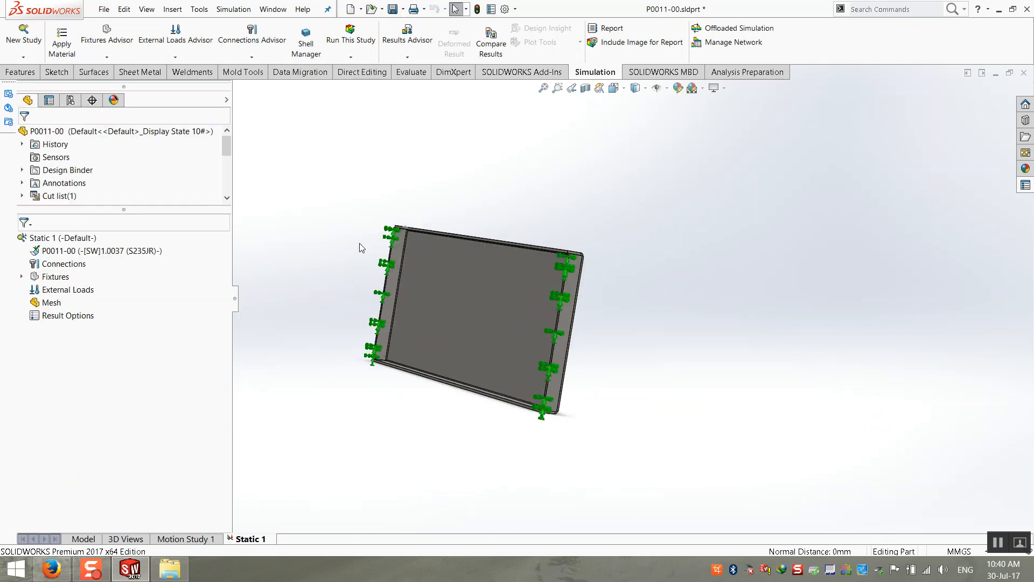
pyautogui.moveTo(435, 265); pyautogui.dragTo(446, 318, button='middle')
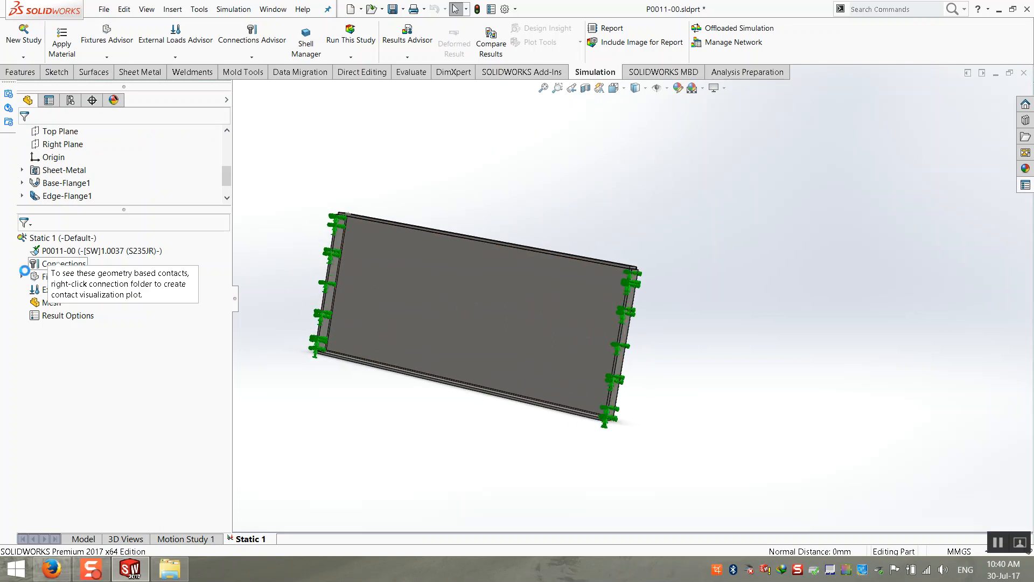
pyautogui.click(21, 277)
pyautogui.click(57, 290)
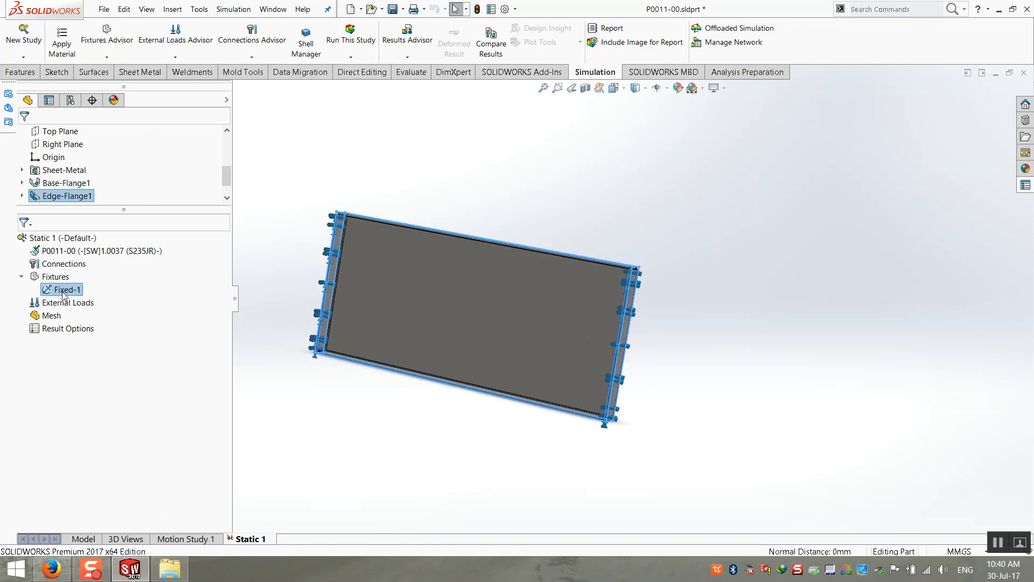
pyautogui.click(358, 462)
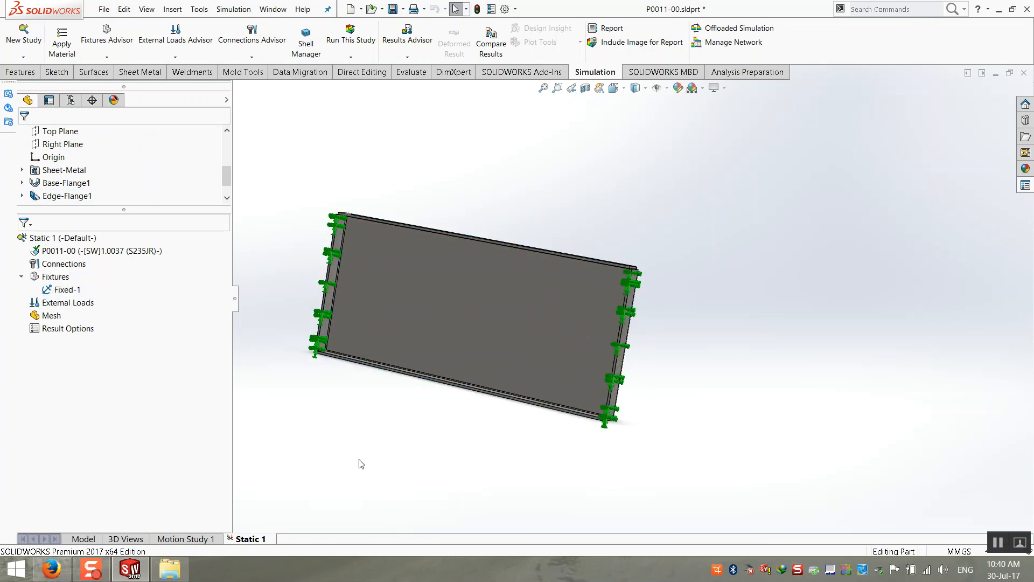
# Step: Start a Force load acting normal to the panel's large outer face
pyautogui.rightClick(66, 305)
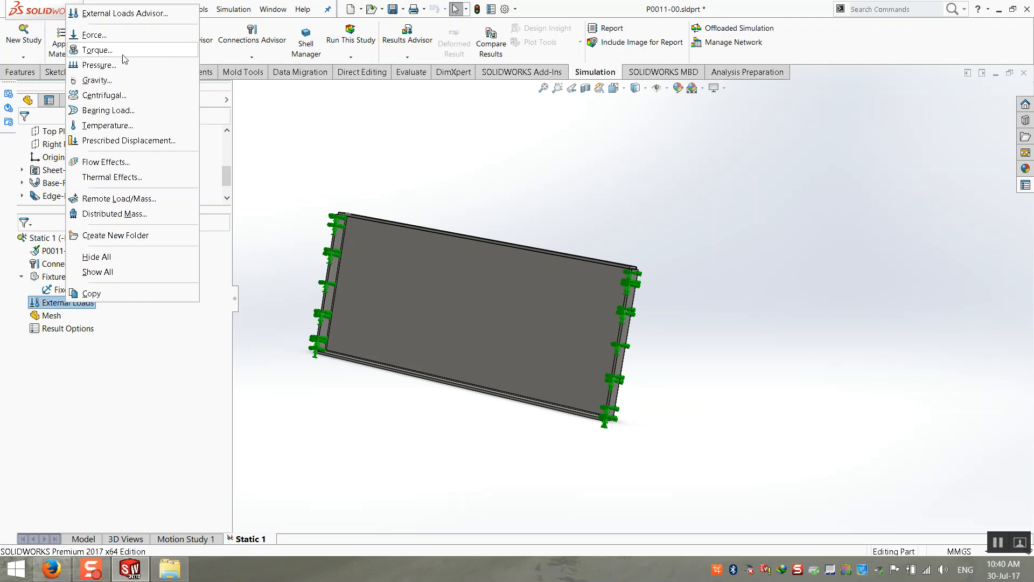
pyautogui.click(125, 41)
pyautogui.moveTo(411, 506); pyautogui.dragTo(361, 515, button='middle')
pyautogui.click(411, 319)
pyautogui.moveTo(388, 388); pyautogui.dragTo(351, 446, button='middle')
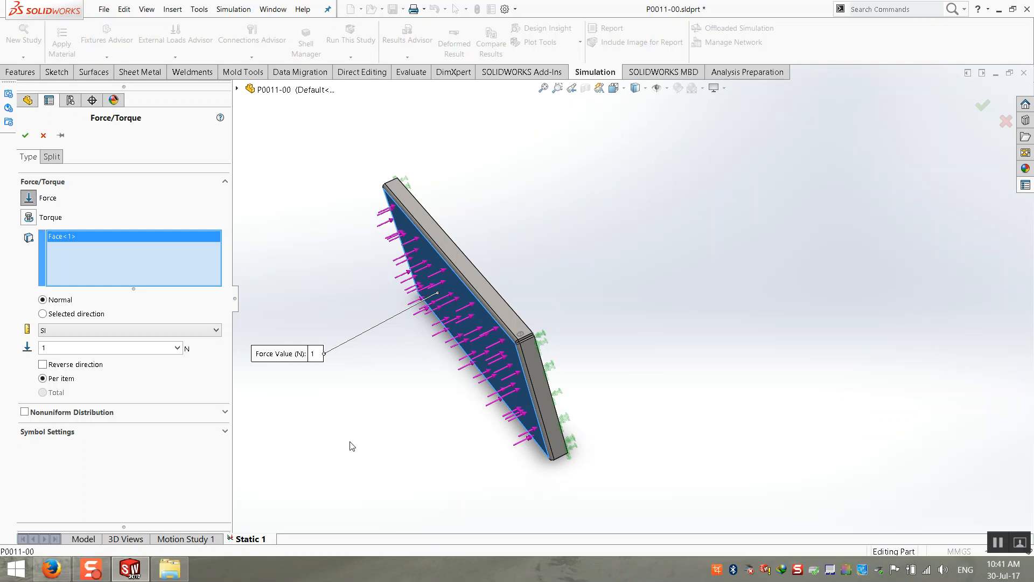
pyautogui.moveTo(330, 417); pyautogui.dragTo(352, 406, button='middle')
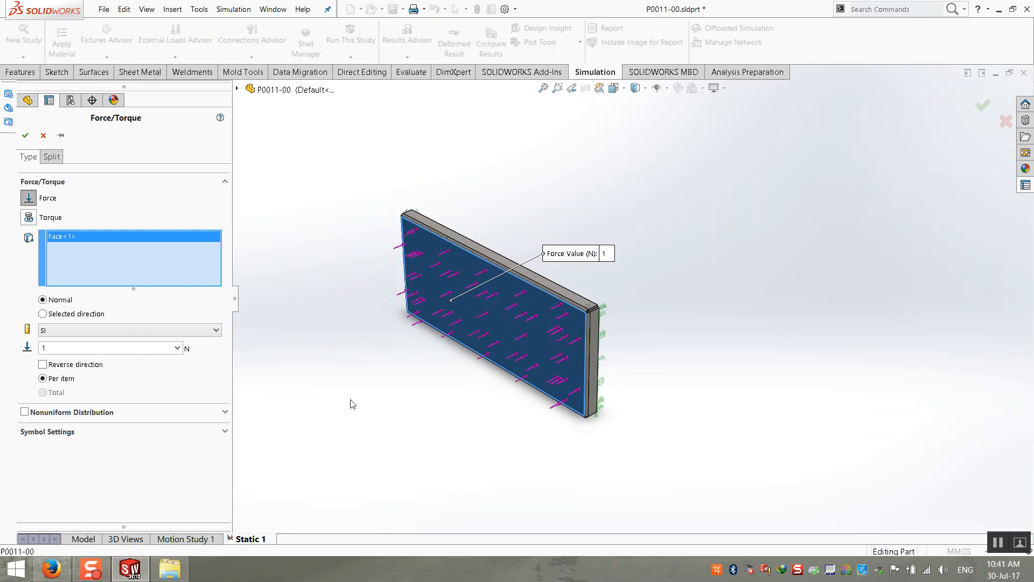
pyautogui.scroll(-1, 352, 385)
pyautogui.scroll(-2, 798, 185)
pyautogui.scroll(1, 635, 197)
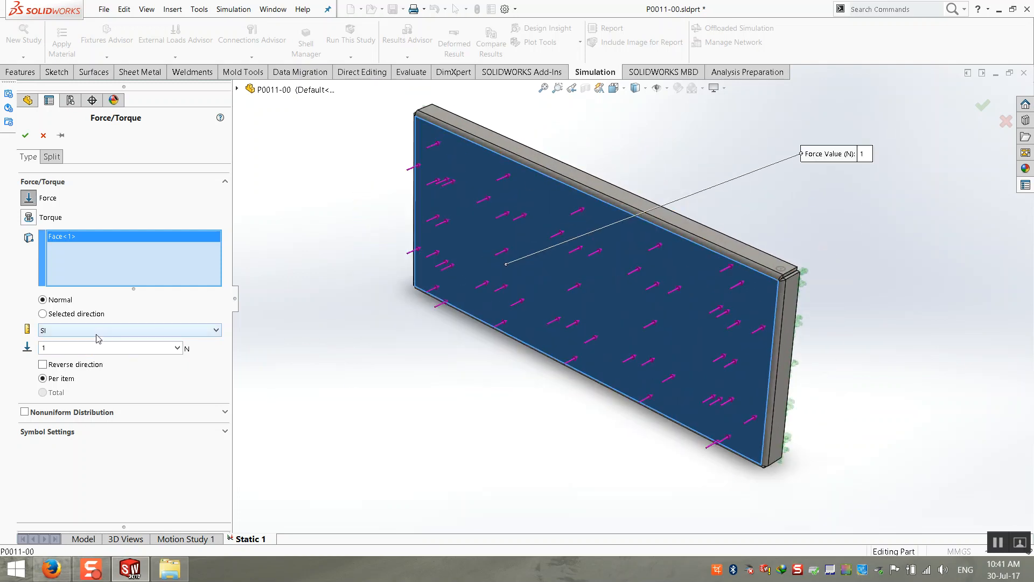
# Step: Set the force units to Metric (G) and its value to 30 kgf, then apply the load
pyautogui.click(59, 334)
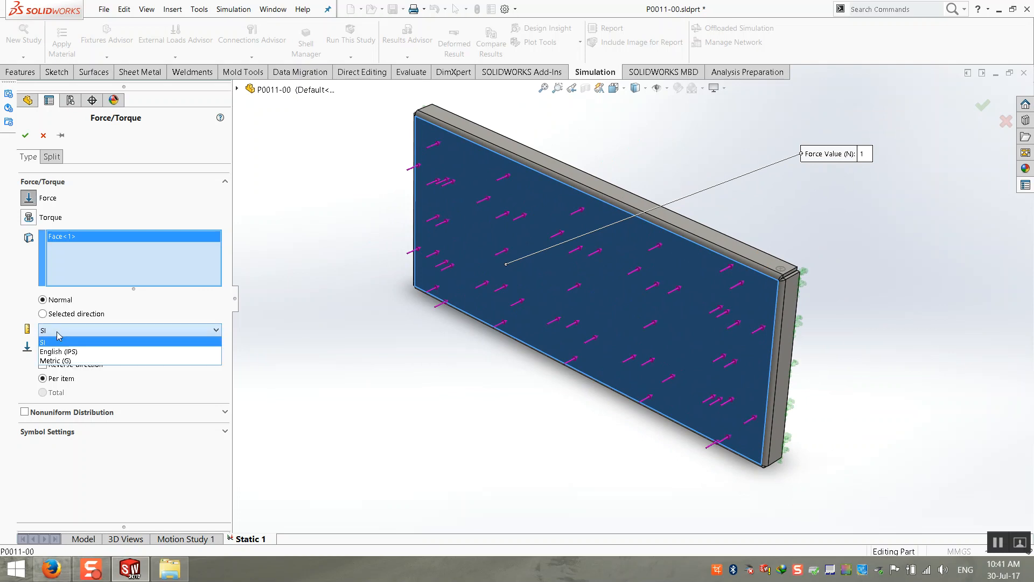
pyautogui.click(58, 362)
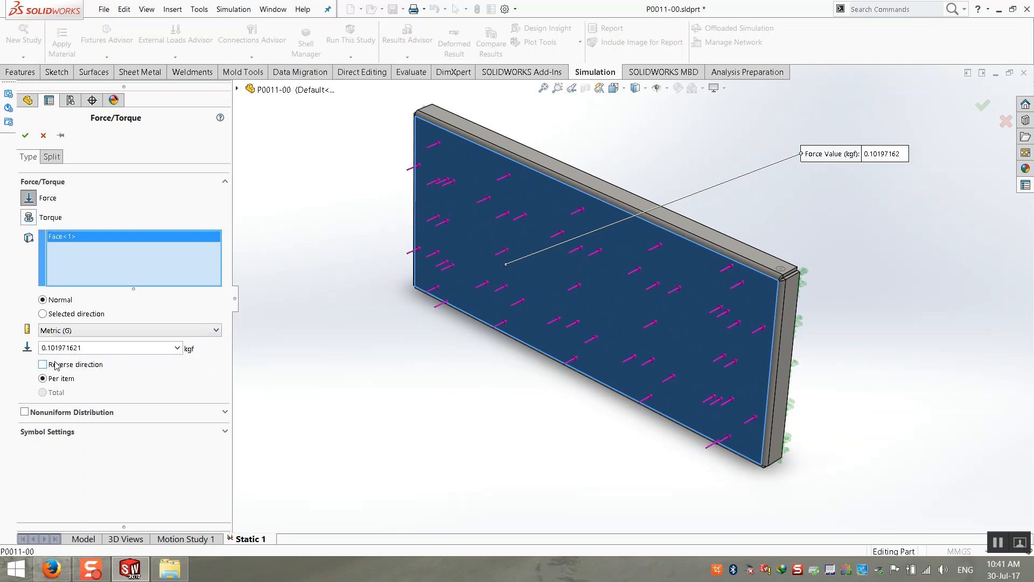
pyautogui.doubleClick(94, 344)
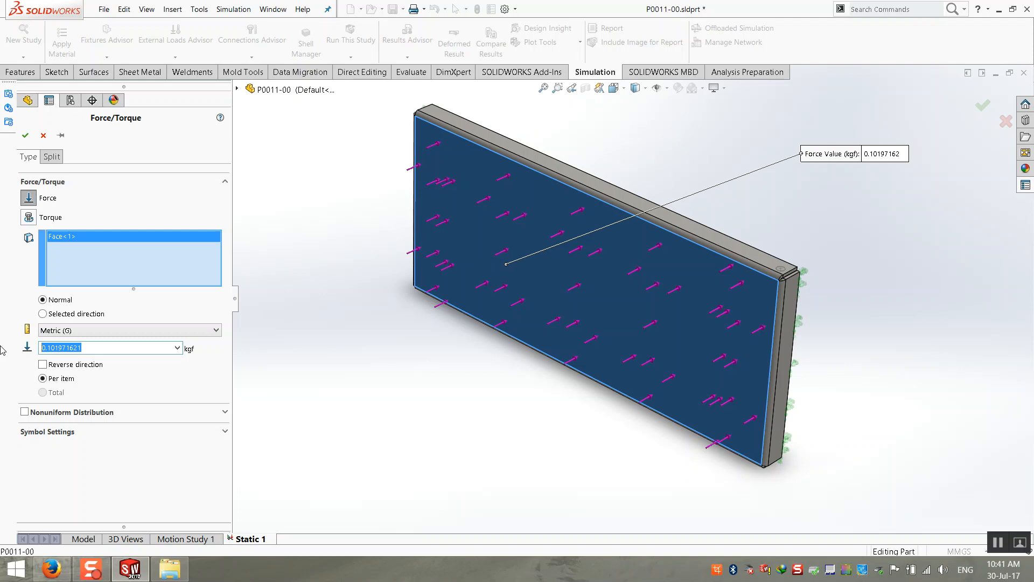
pyautogui.write('30')
pyautogui.press('Tab')
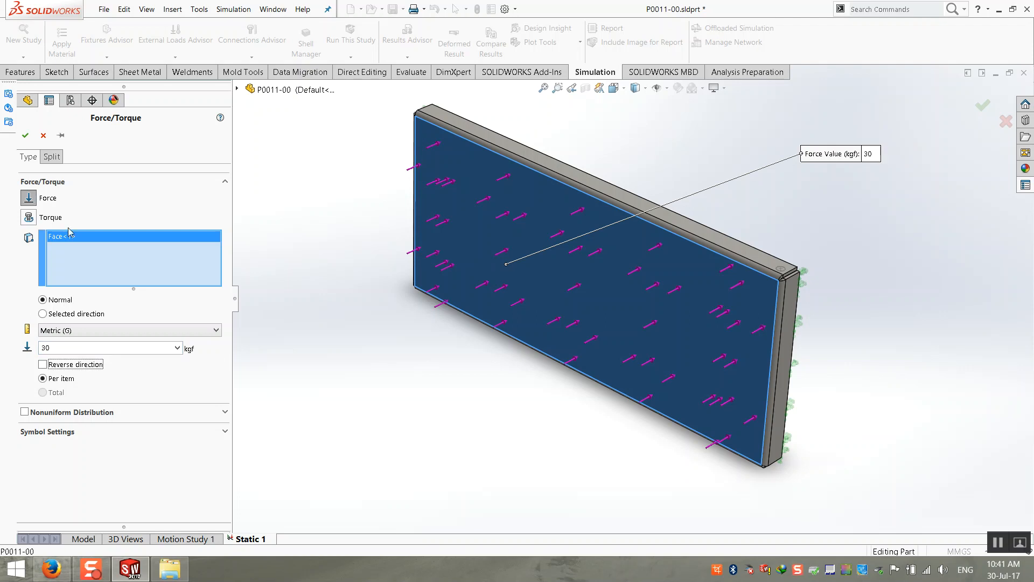
pyautogui.click(26, 135)
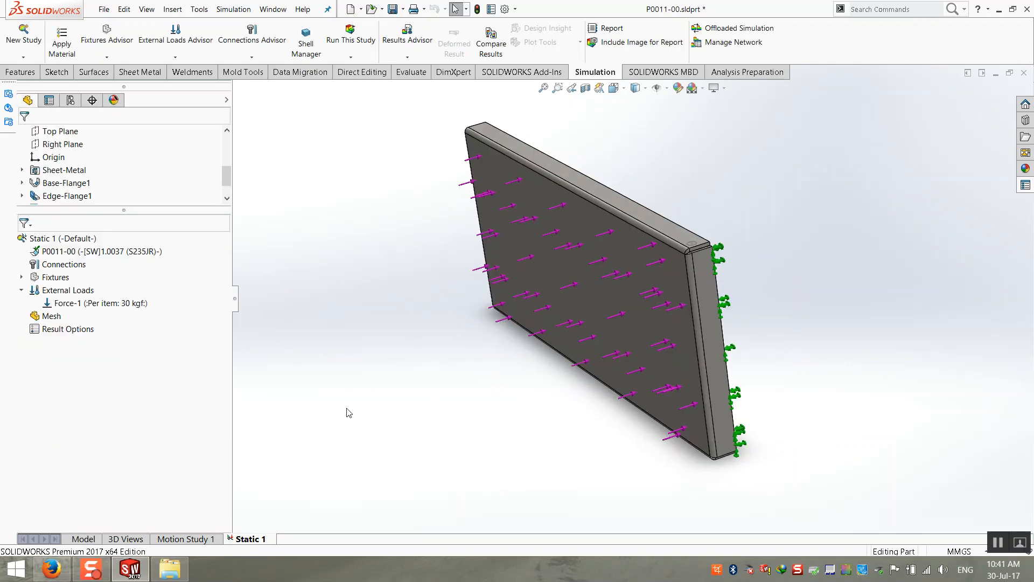
# Step: Run the Static 1 study
pyautogui.click(22, 291)
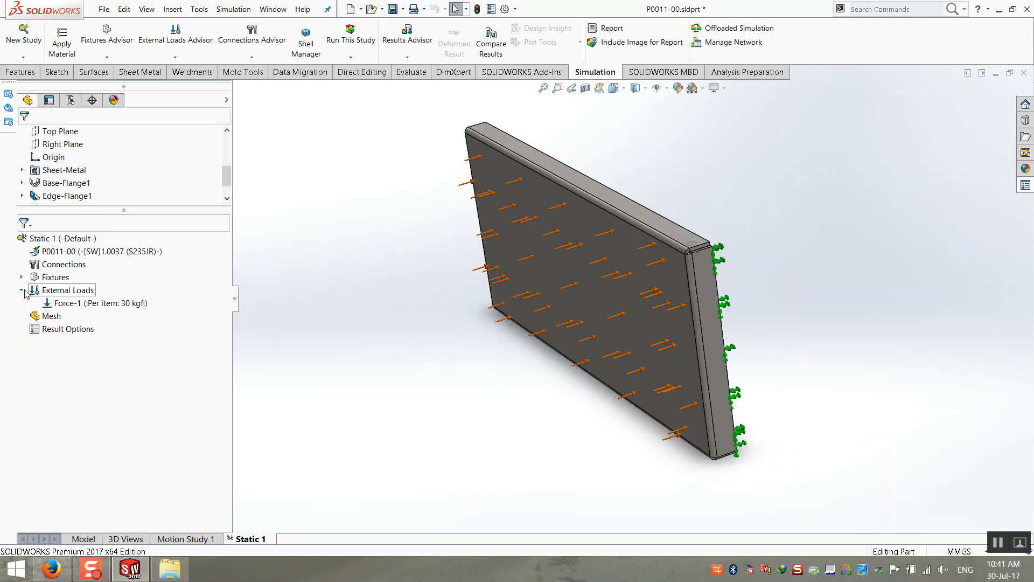
pyautogui.rightClick(105, 250)
pyautogui.click(70, 240)
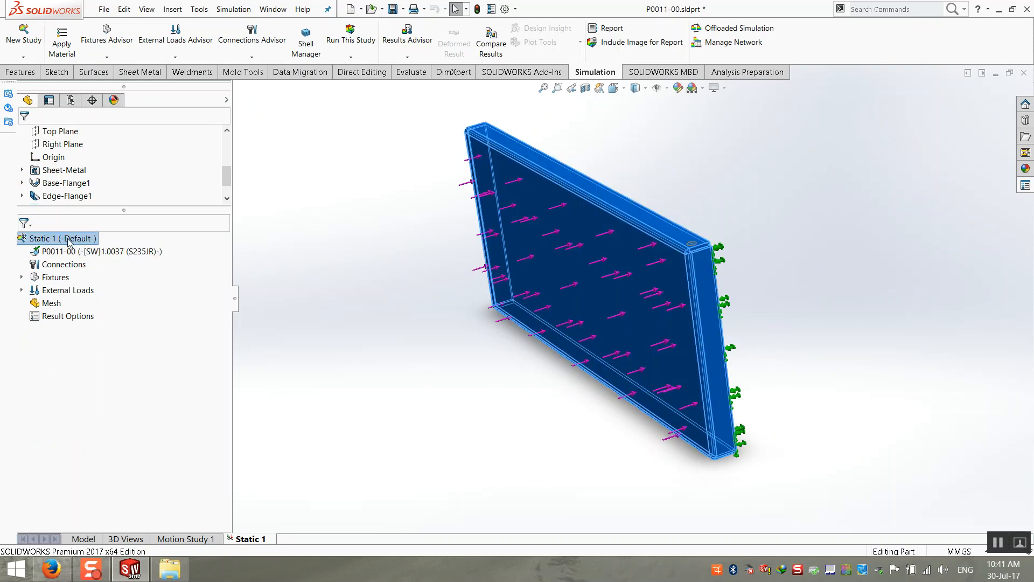
pyautogui.rightClick(70, 242)
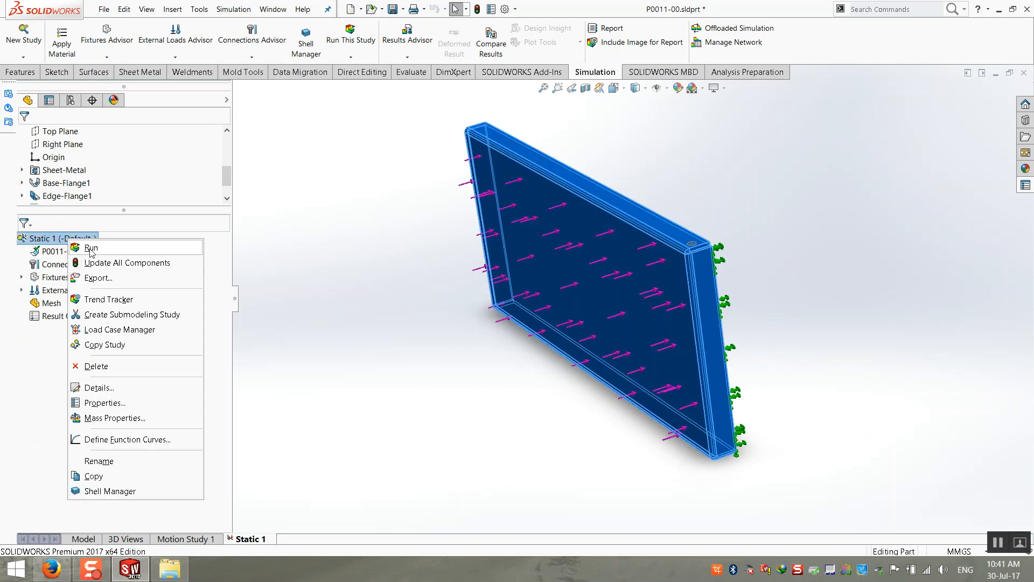
pyautogui.click(91, 248)
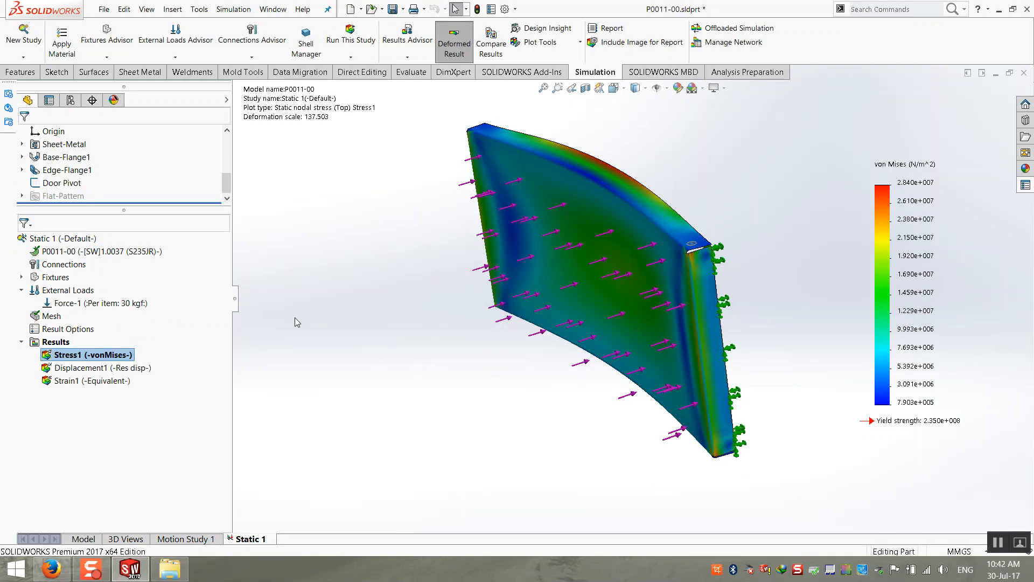
# Step: Examine the von Mises stress distribution and deformed shape of the loaded panel from several angles
pyautogui.moveTo(445, 296)
pyautogui.mouseDown(button='middle')
pyautogui.moveTo(469, 318)
pyautogui.moveTo(438, 324)
pyautogui.moveTo(498, 325)
pyautogui.moveTo(412, 351)
pyautogui.moveTo(397, 339)
pyautogui.moveTo(426, 241)
pyautogui.moveTo(459, 259)
pyautogui.moveTo(452, 297)
pyautogui.moveTo(462, 297)
pyautogui.mouseUp(button='middle')
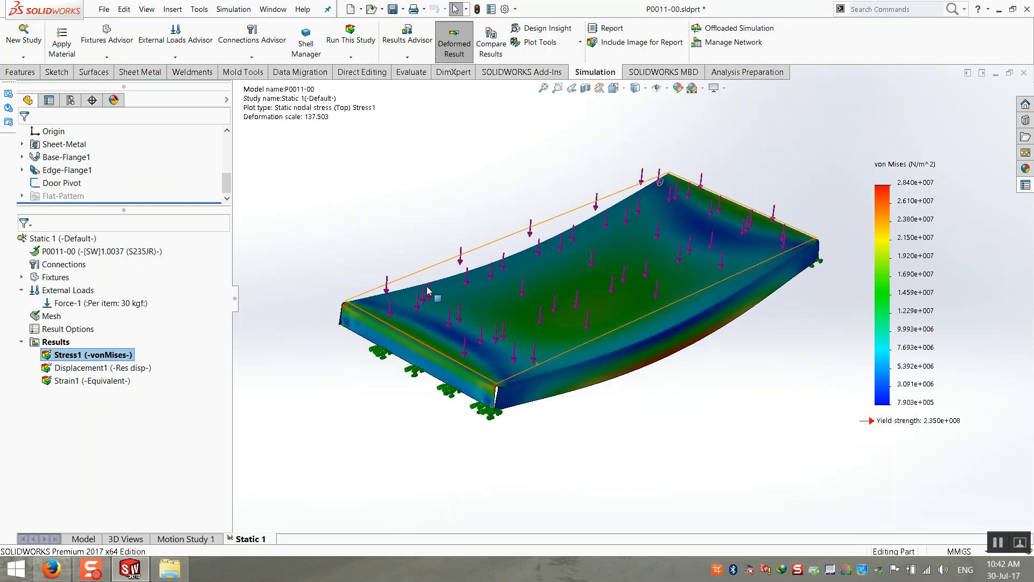
pyautogui.scroll(-2, 749, 299)
pyautogui.scroll(1, 603, 280)
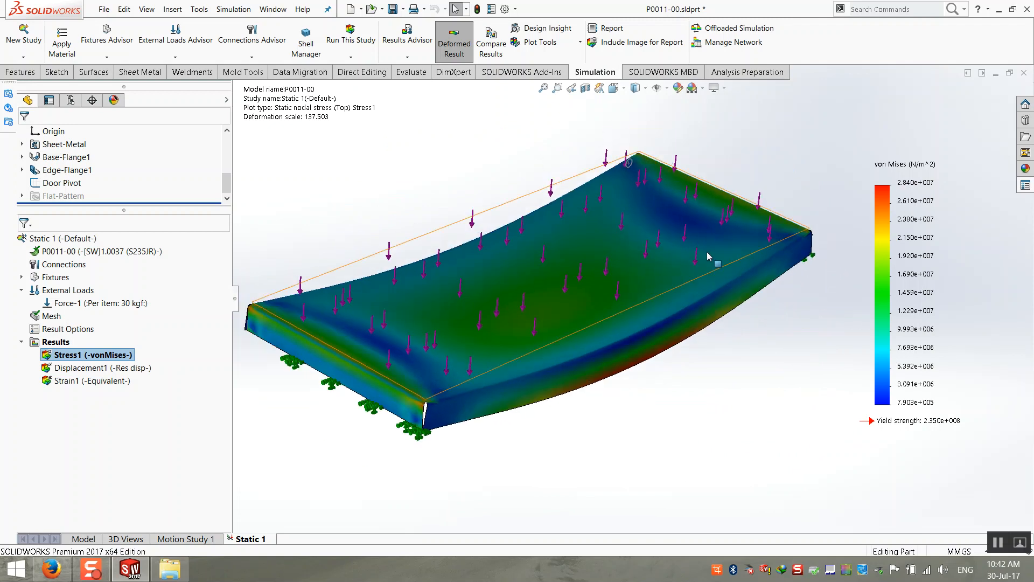
pyautogui.scroll(1, 650, 268)
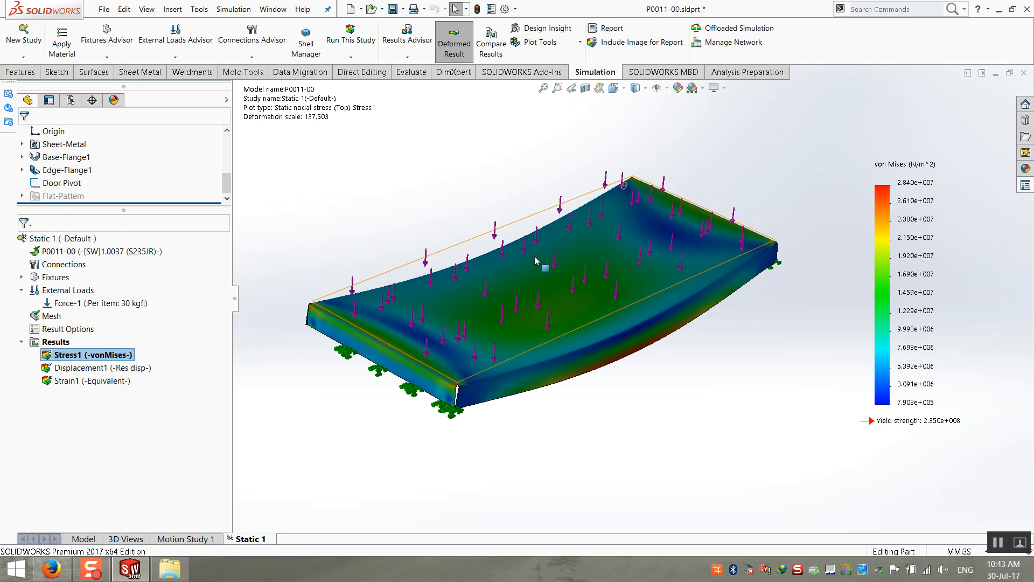
pyautogui.moveTo(535, 260); pyautogui.dragTo(677, 211, button='middle')
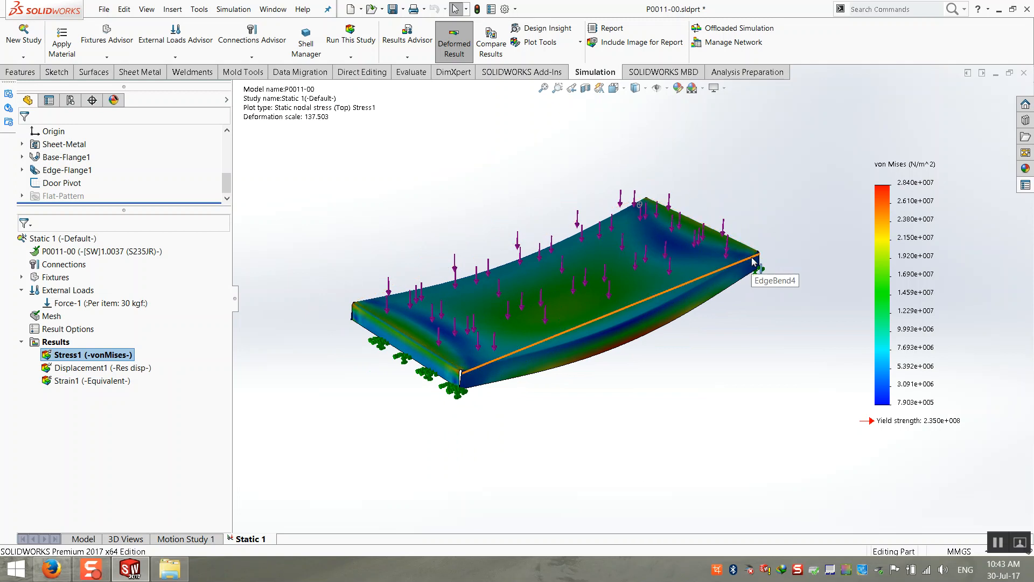
pyautogui.moveTo(753, 263); pyautogui.dragTo(487, 259, button='middle')
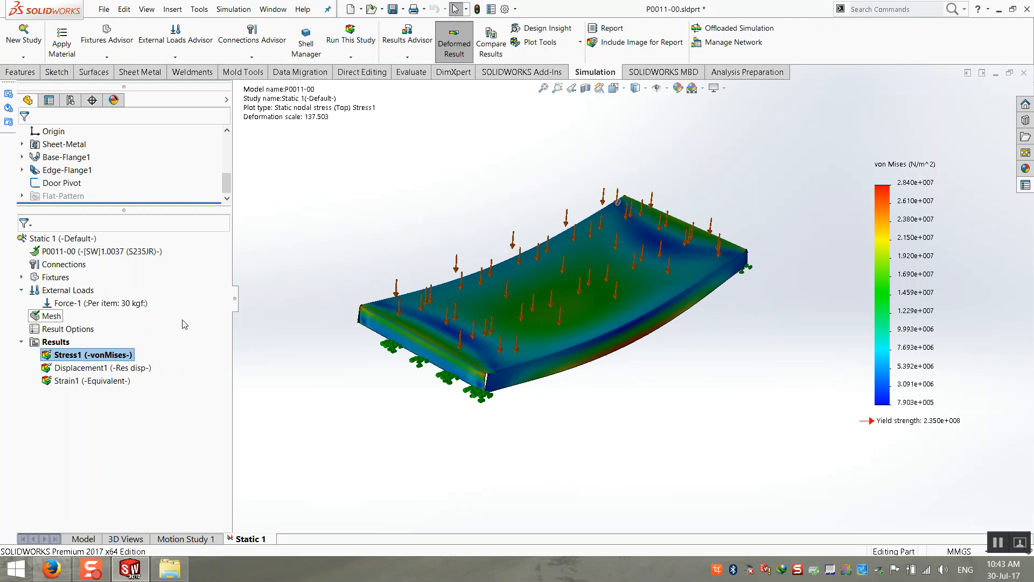
pyautogui.moveTo(395, 229); pyautogui.dragTo(392, 217, button='middle')
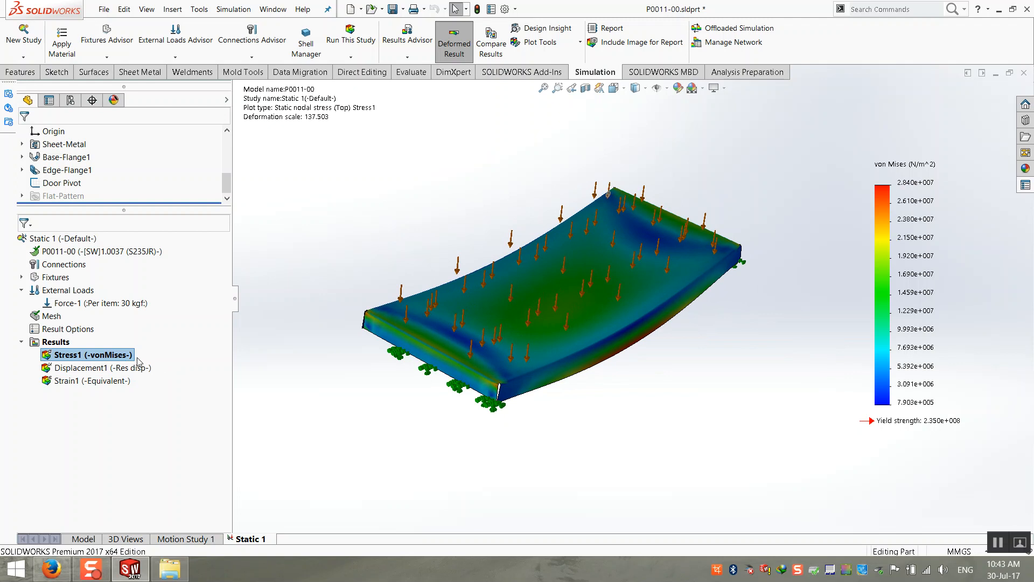
# Step: Show the resultant displacement plot and set its chart's number format to floating
pyautogui.doubleClick(85, 372)
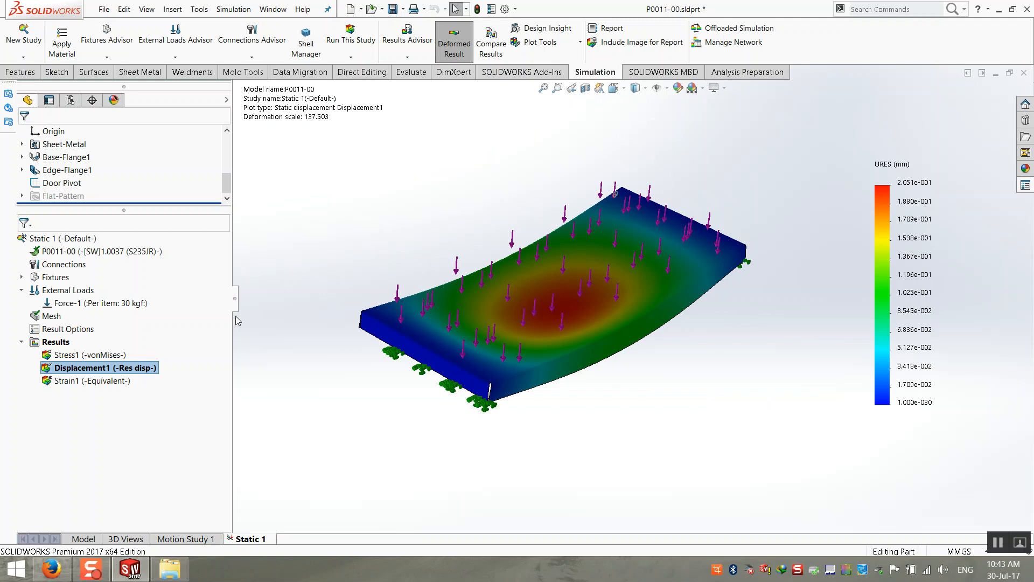
pyautogui.rightClick(107, 372)
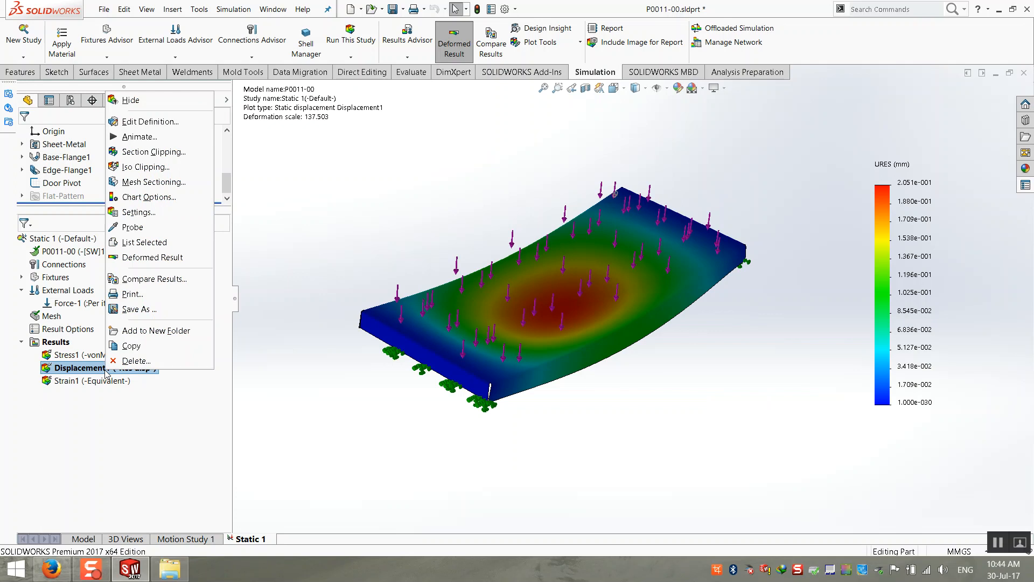
pyautogui.click(861, 175)
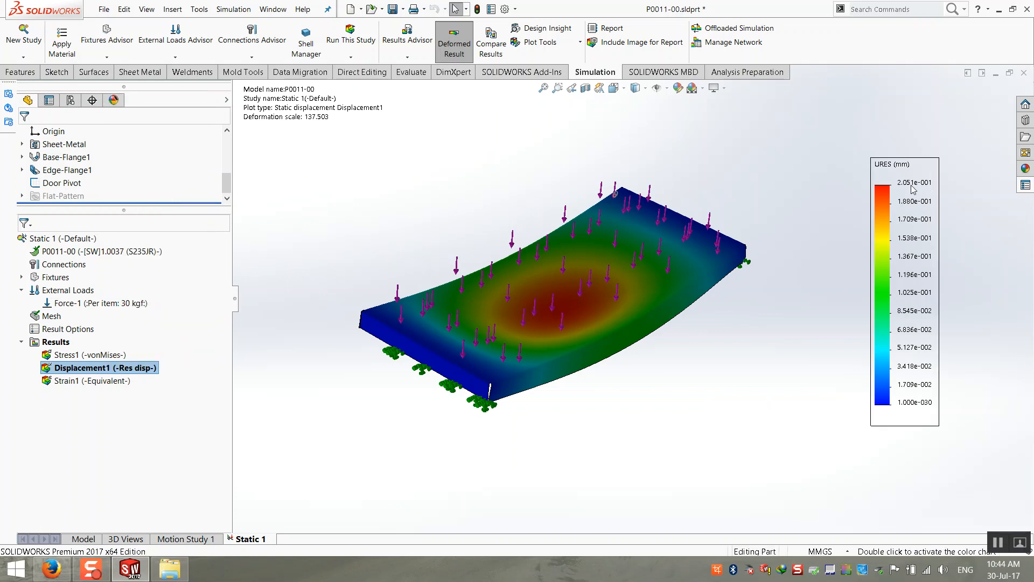
pyautogui.rightClick(108, 371)
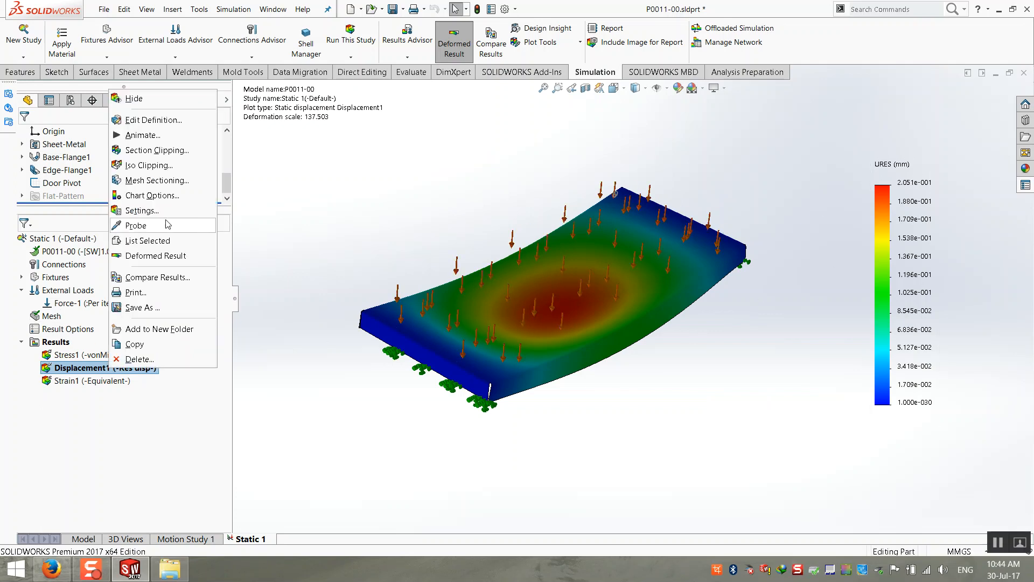
pyautogui.click(164, 212)
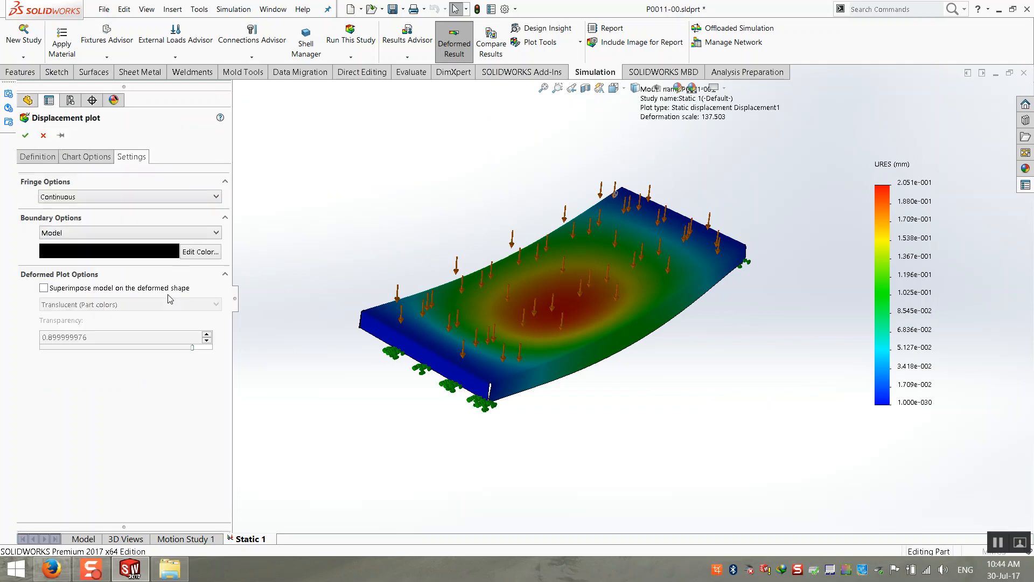
pyautogui.click(74, 158)
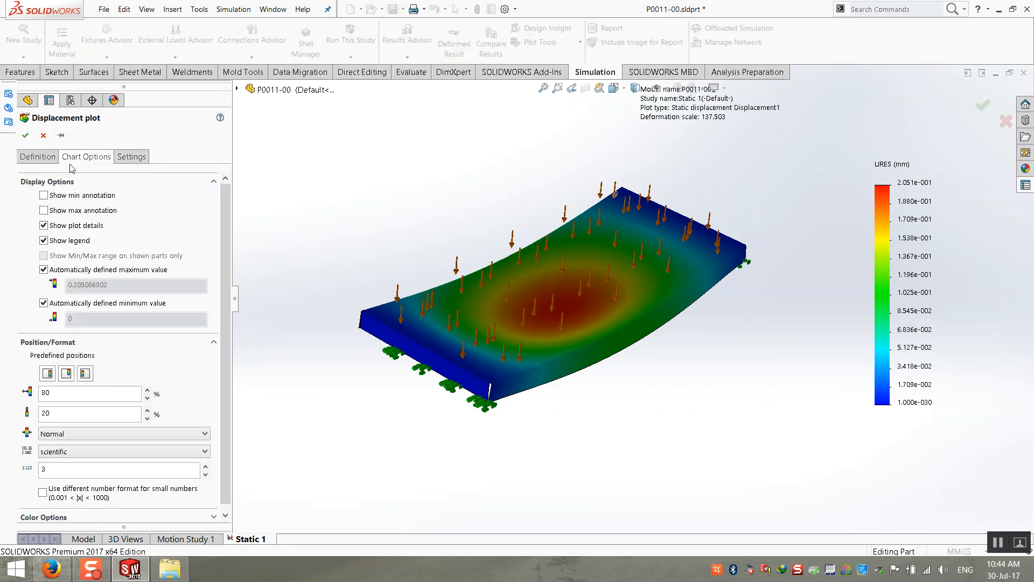
pyautogui.click(76, 452)
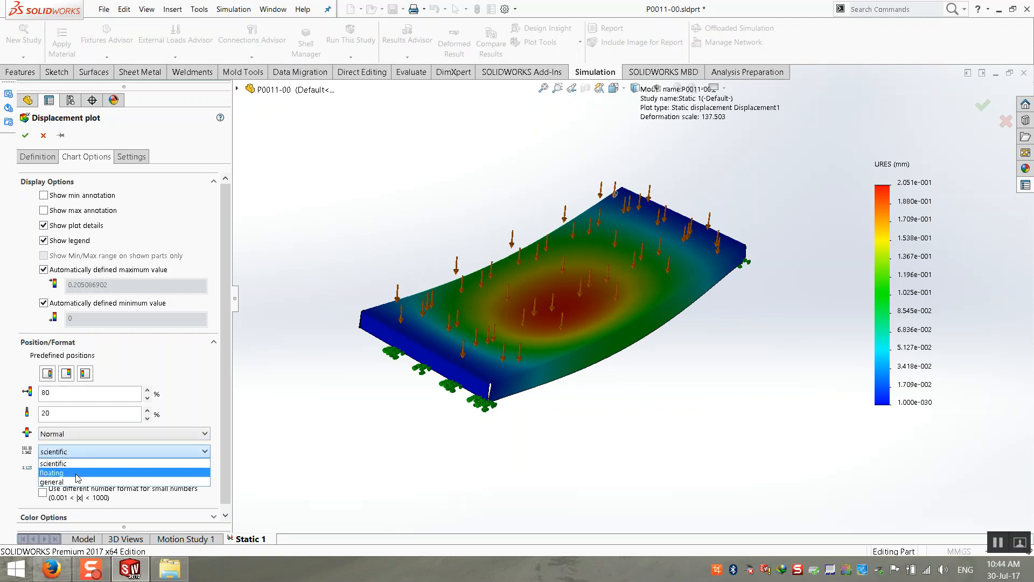
pyautogui.click(76, 473)
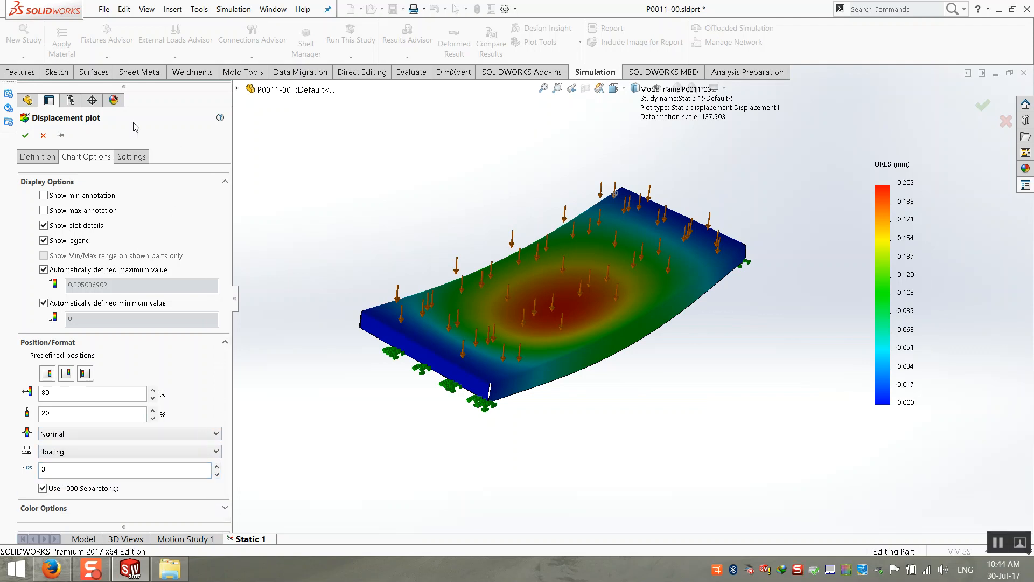
pyautogui.click(26, 135)
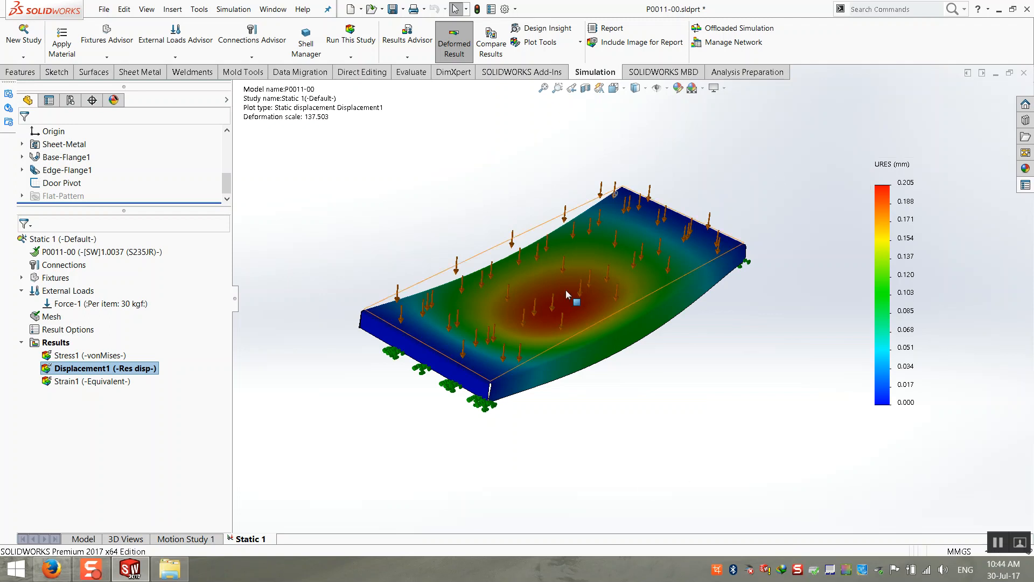
pyautogui.moveTo(552, 325); pyautogui.dragTo(724, 251, button='middle')
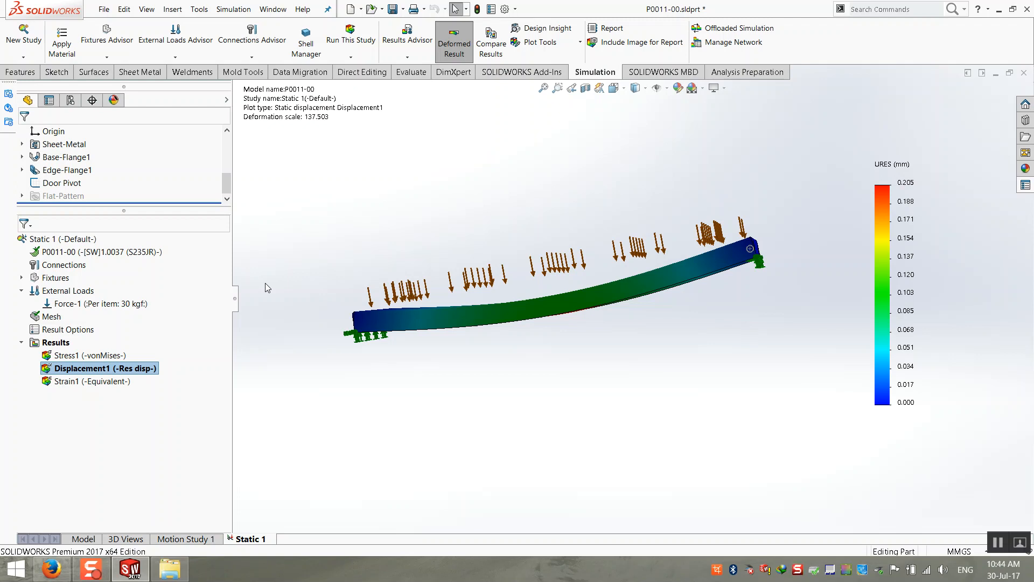
# Step: Edit the Force-1 load and set its value to 10 kgf
pyautogui.rightClick(96, 304)
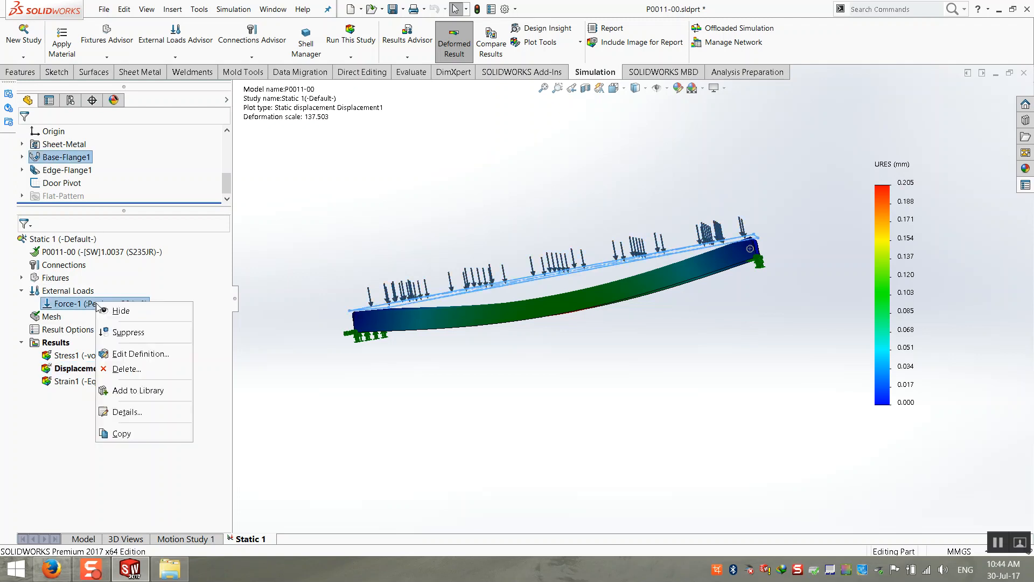
pyautogui.click(127, 354)
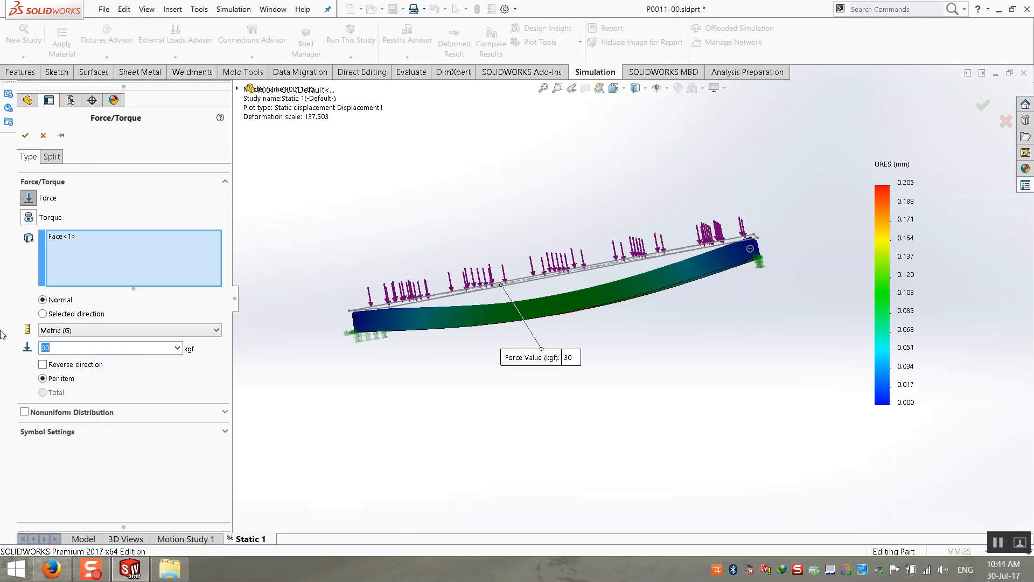
pyautogui.write('10')
pyautogui.click(25, 135)
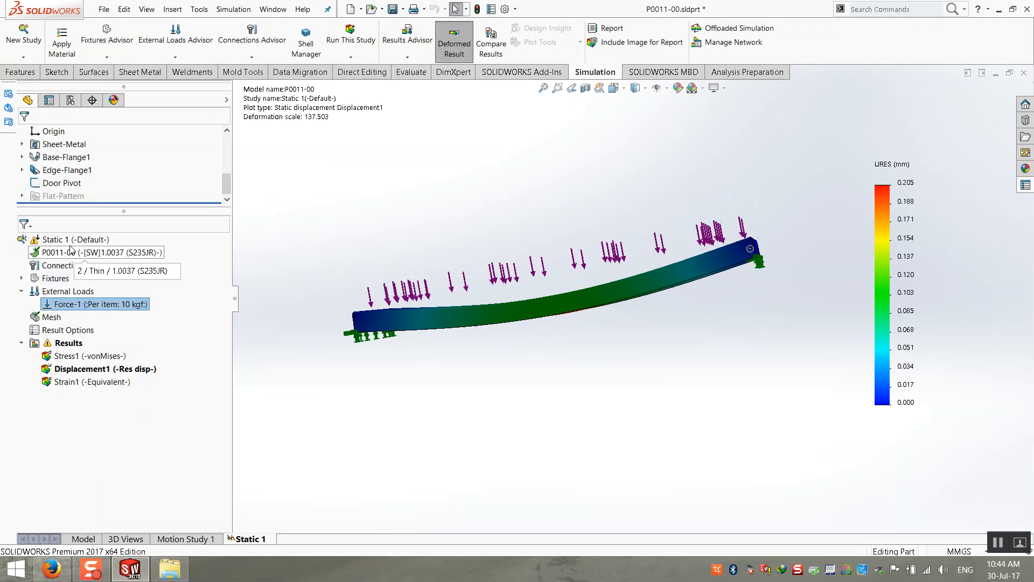
# Step: Rerun the Static 1 study with the edited load and show the displacement plot
pyautogui.rightClick(71, 245)
pyautogui.click(86, 266)
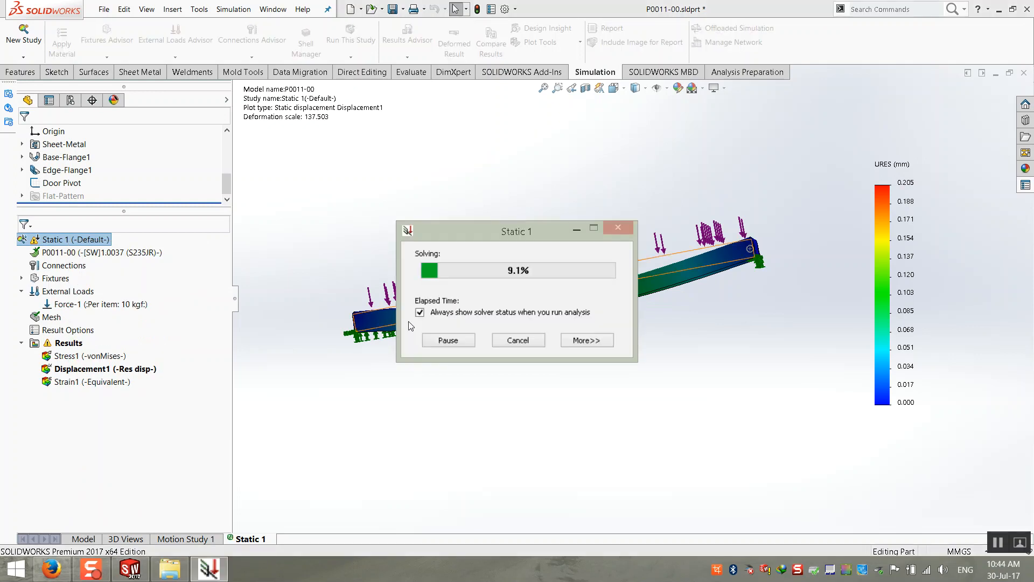
pyautogui.doubleClick(121, 370)
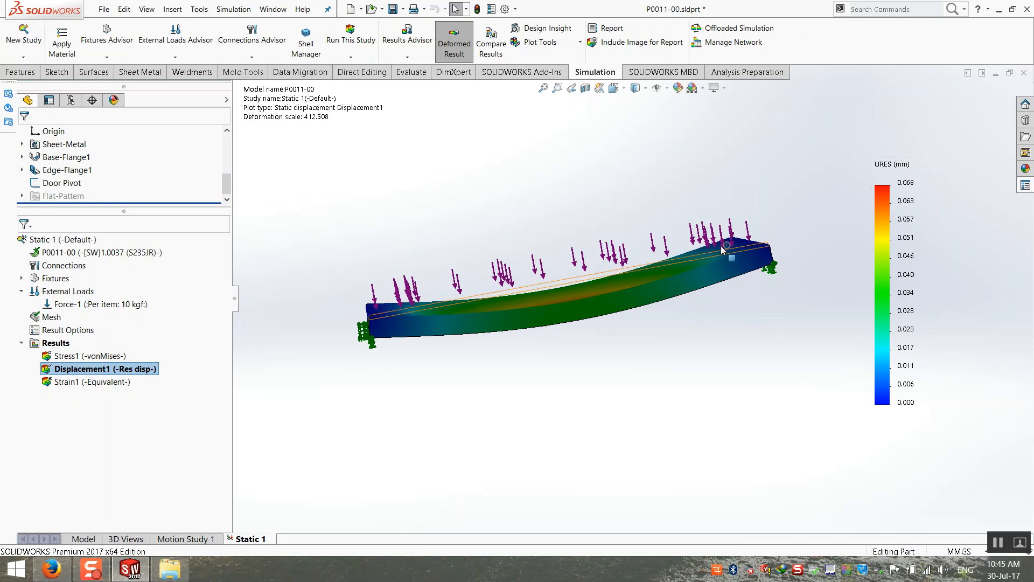
# Step: Try to change the panel model's sheet metal thickness to 1 mm
pyautogui.click(80, 539)
pyautogui.moveTo(270, 298); pyautogui.dragTo(327, 339, button='middle')
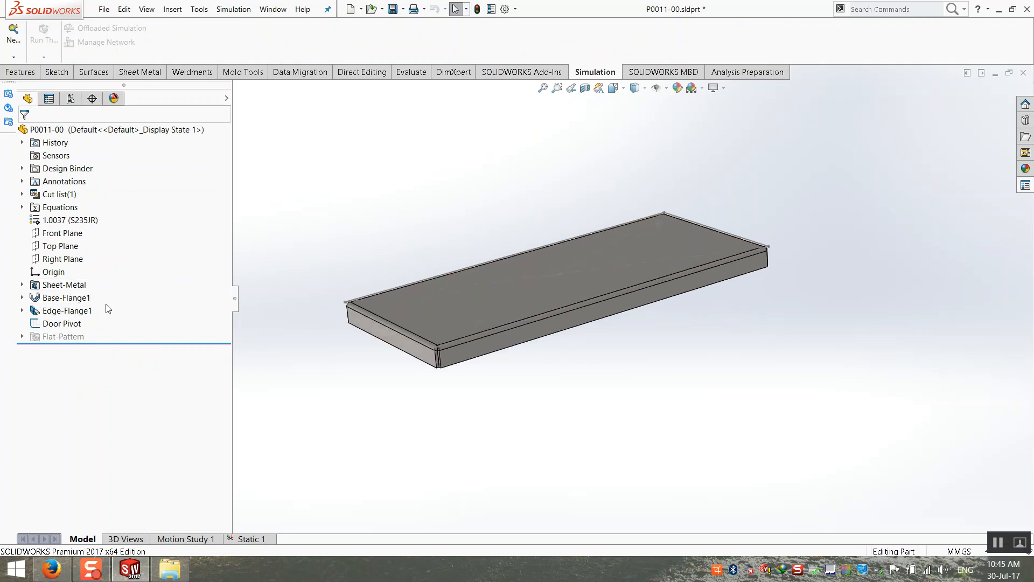
pyautogui.click(243, 540)
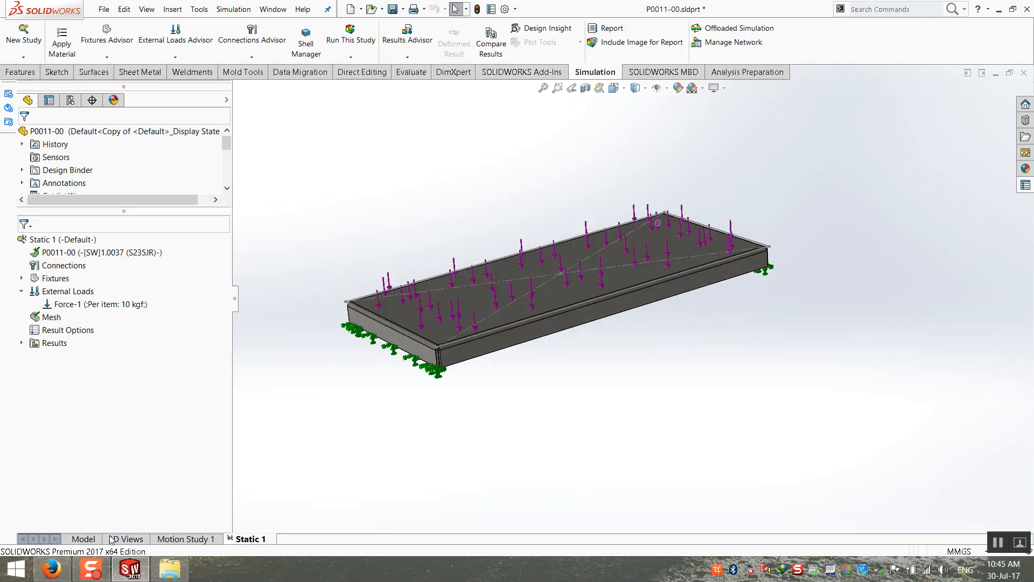
pyautogui.click(85, 539)
pyautogui.click(79, 286)
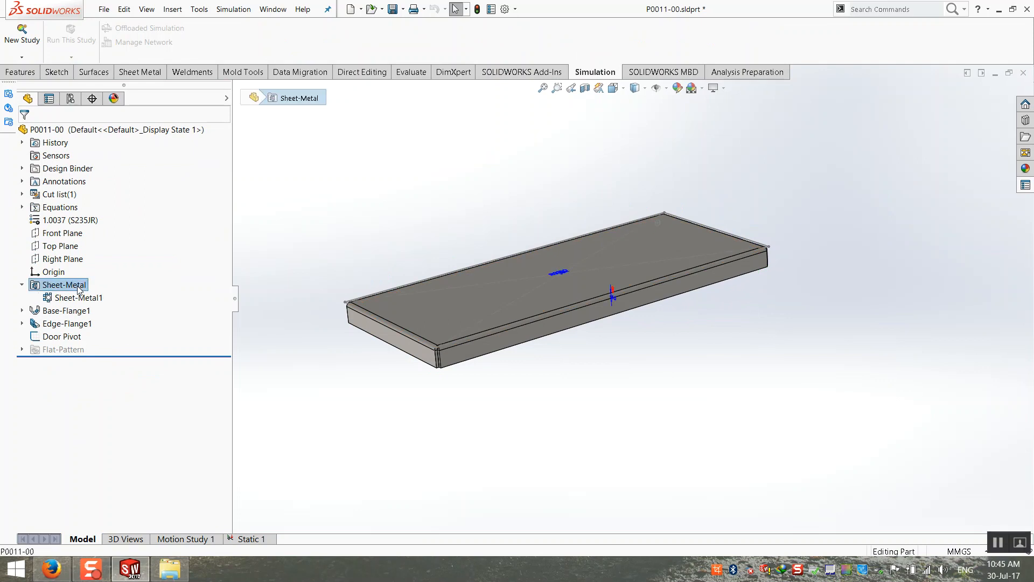
pyautogui.rightClick(79, 285)
pyautogui.click(92, 251)
pyautogui.click(92, 247)
pyautogui.write('1')
pyautogui.press('Return')
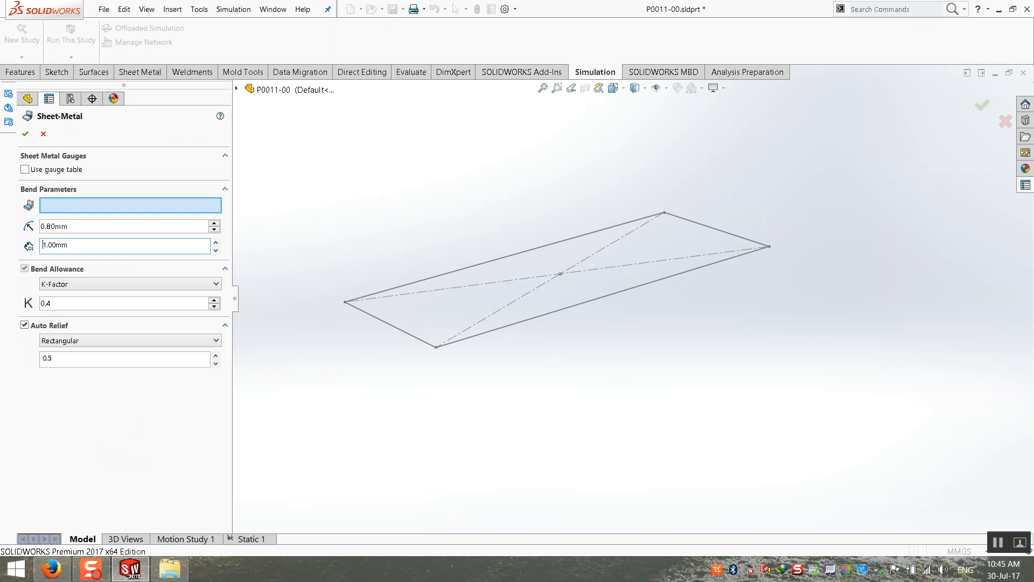
pyautogui.click(26, 134)
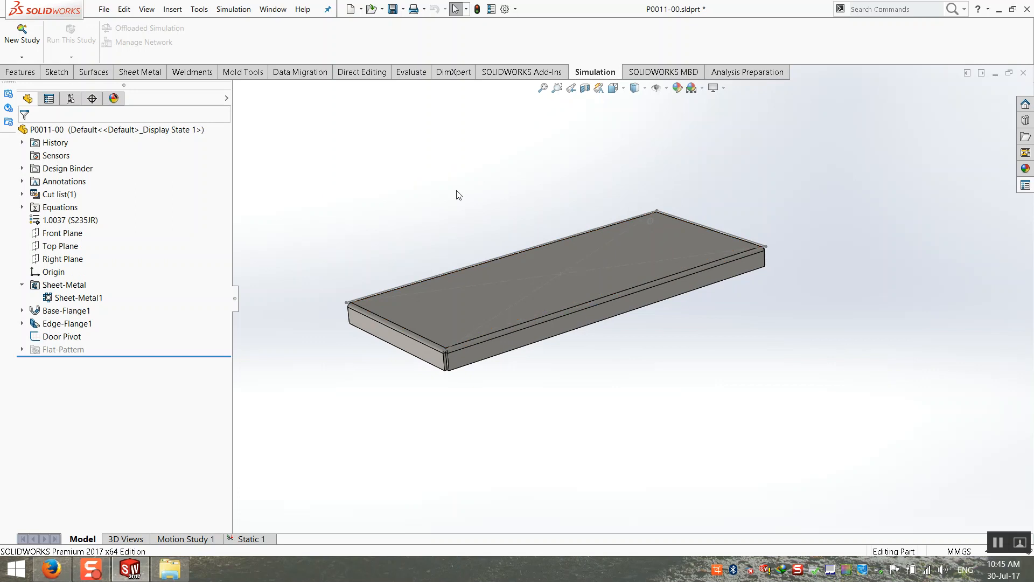
# Step: Check the panel's mass in its mass properties
pyautogui.click(411, 71)
pyautogui.click(71, 39)
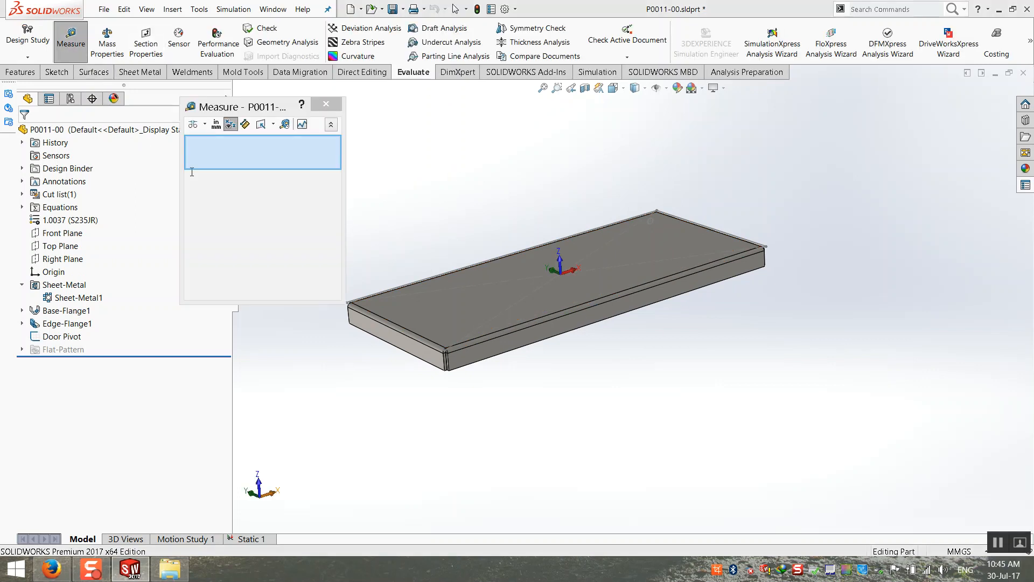
pyautogui.click(330, 106)
pyautogui.click(108, 42)
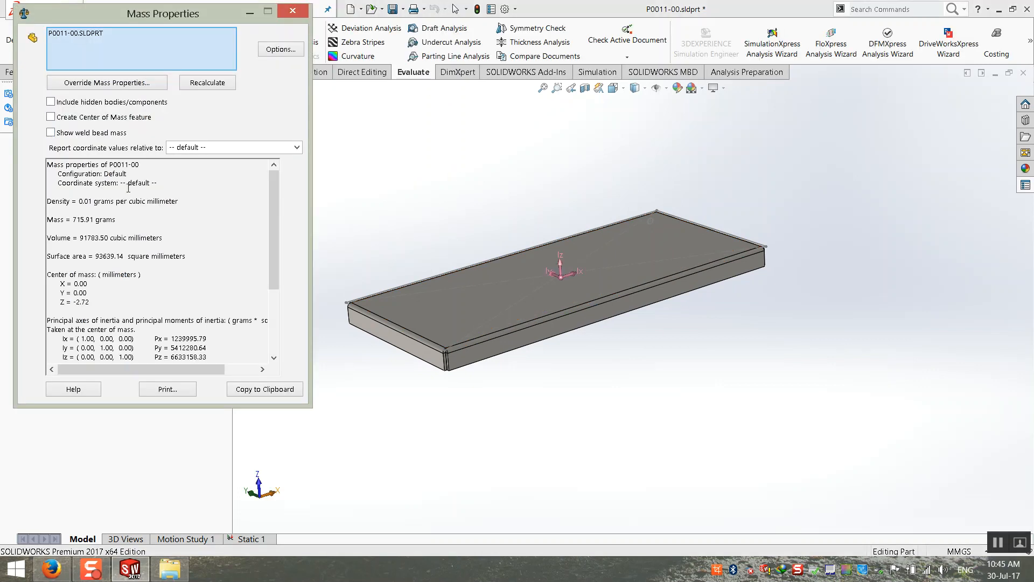
pyautogui.moveTo(115, 220); pyautogui.dragTo(77, 217)
pyautogui.click(292, 11)
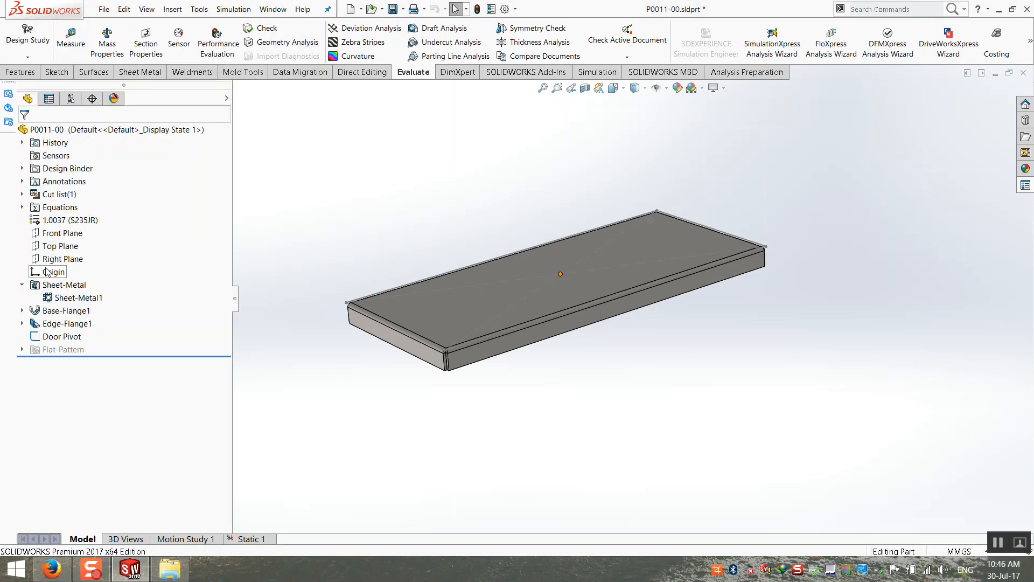
# Step: Set the Sheet-Metal thickness to 1 mm and check the thinner panel's mass properties
pyautogui.rightClick(60, 285)
pyautogui.click(61, 256)
pyautogui.moveTo(67, 246); pyautogui.dragTo(3, 248)
pyautogui.write('1')
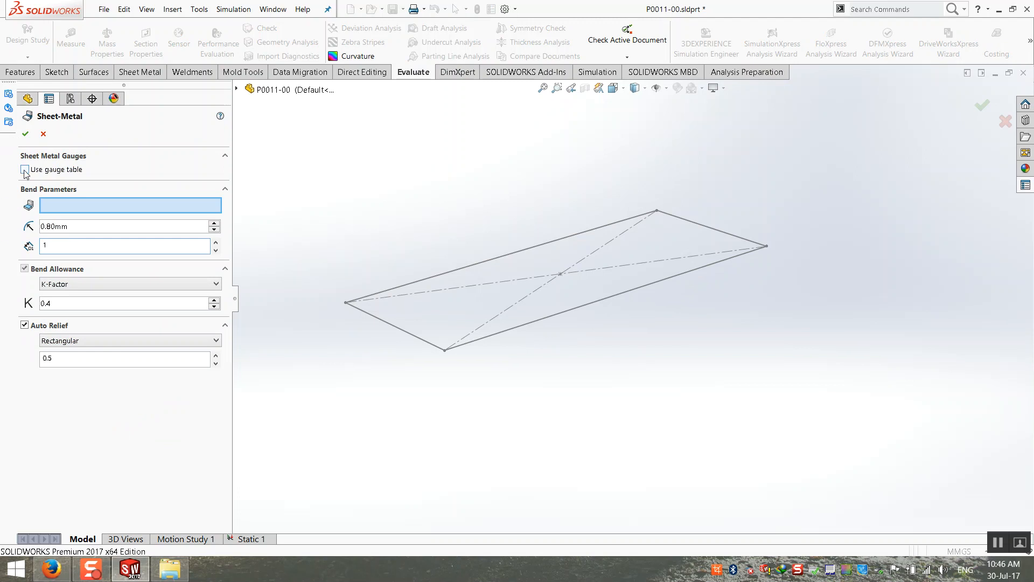
pyautogui.click(25, 134)
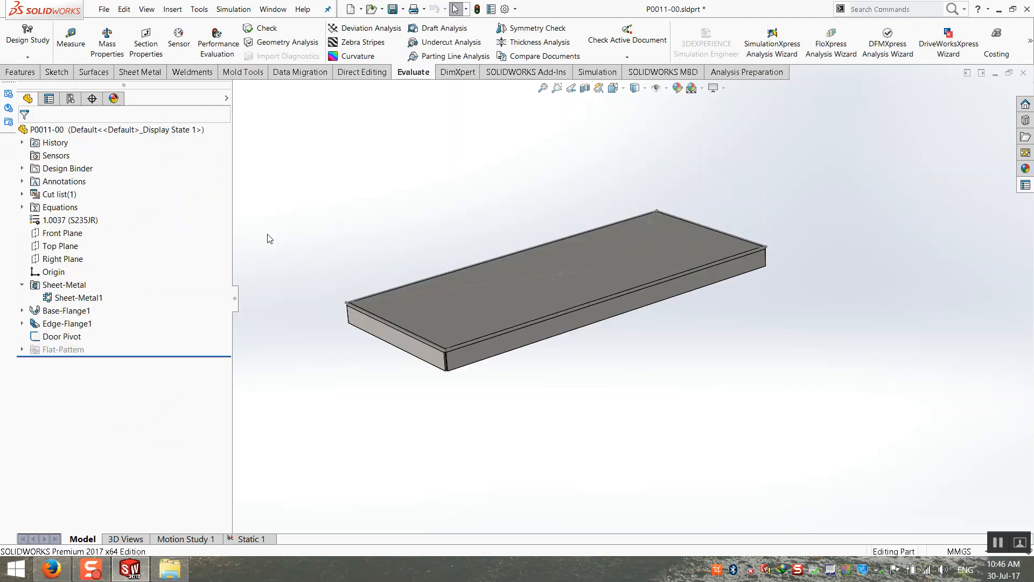
pyautogui.click(107, 44)
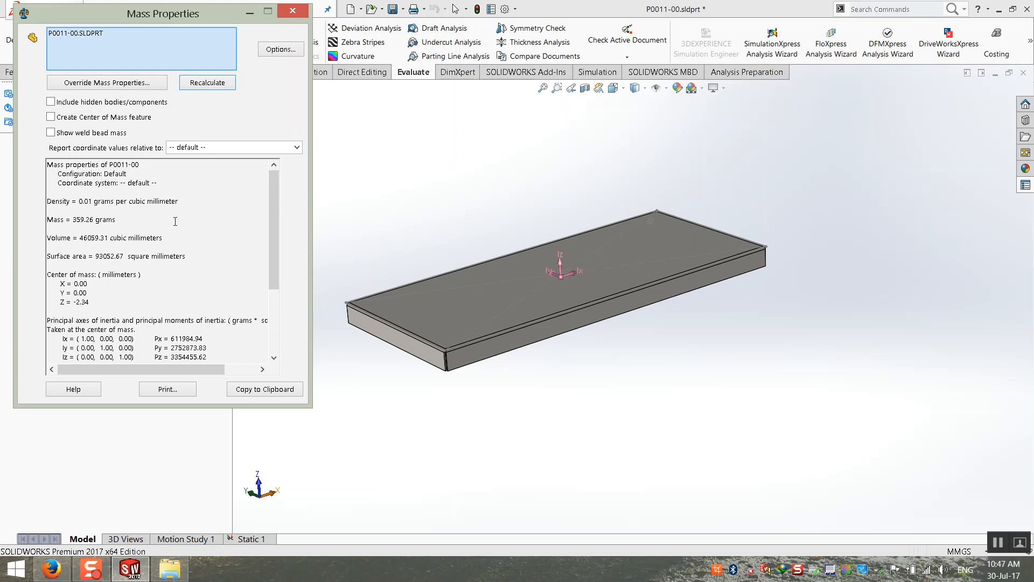
pyautogui.click(294, 10)
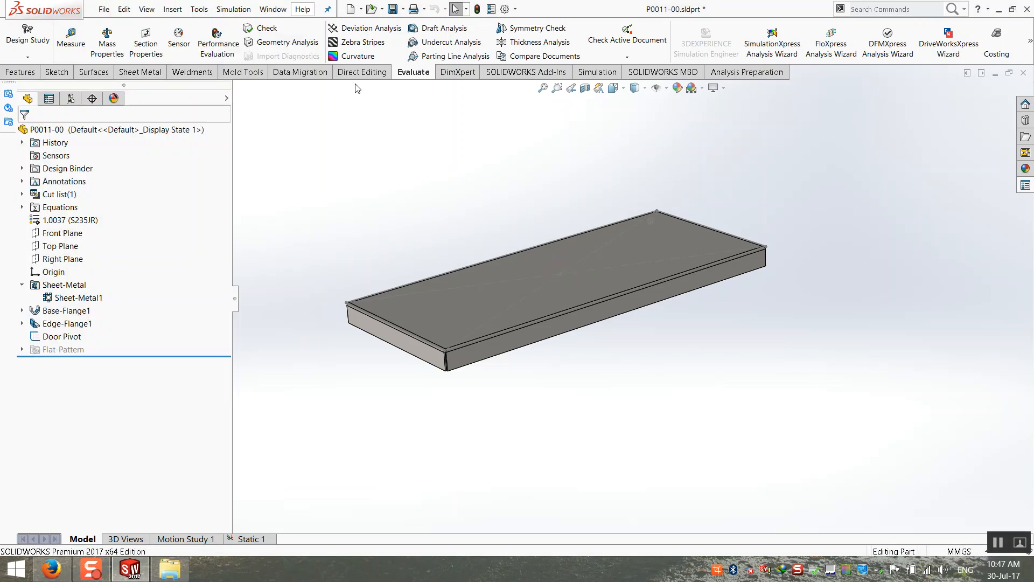
# Step: Return to the Static 1 study and rerun it with the 1 mm thick panel
pyautogui.click(254, 540)
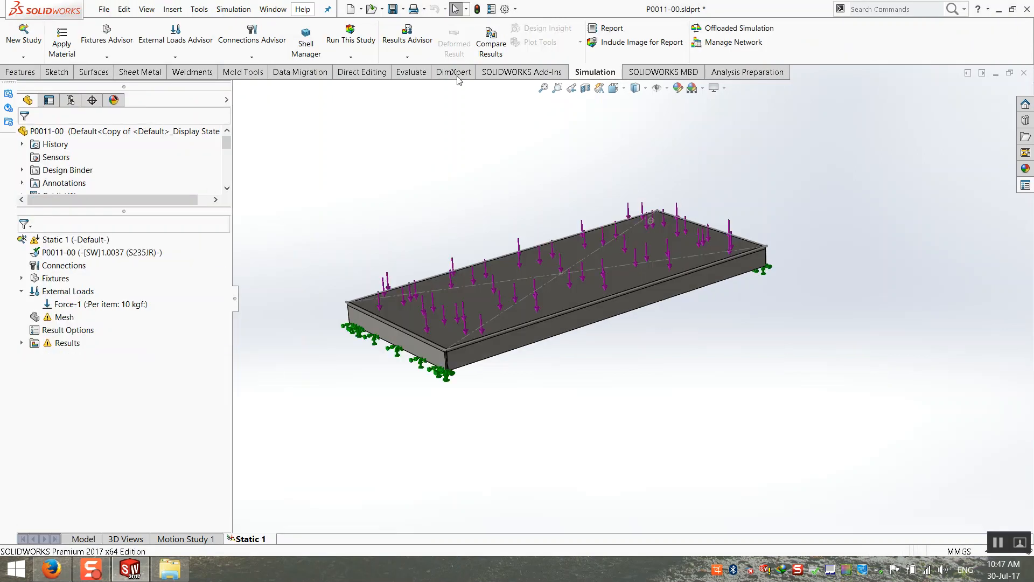
pyautogui.rightClick(84, 241)
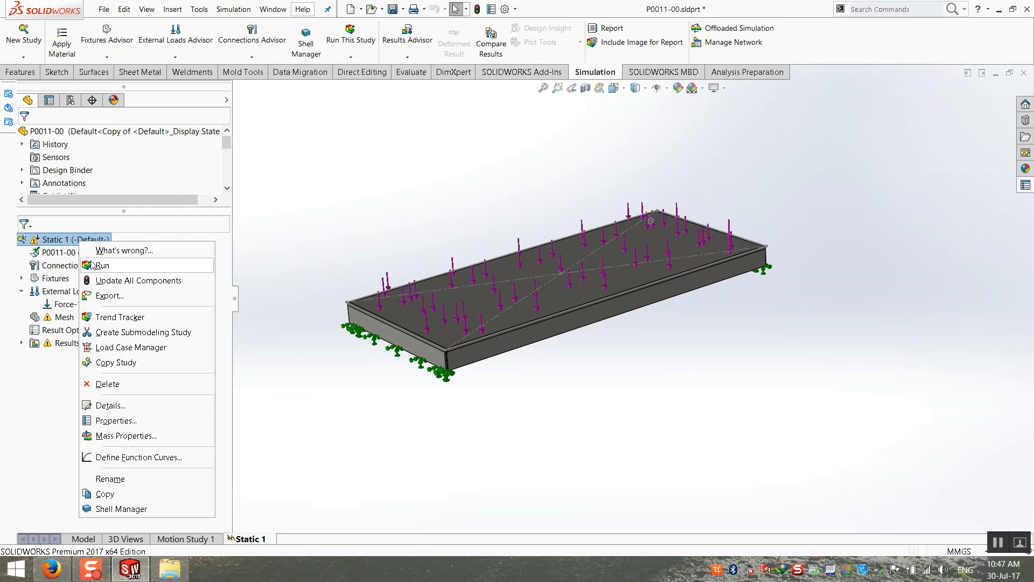
pyautogui.click(93, 264)
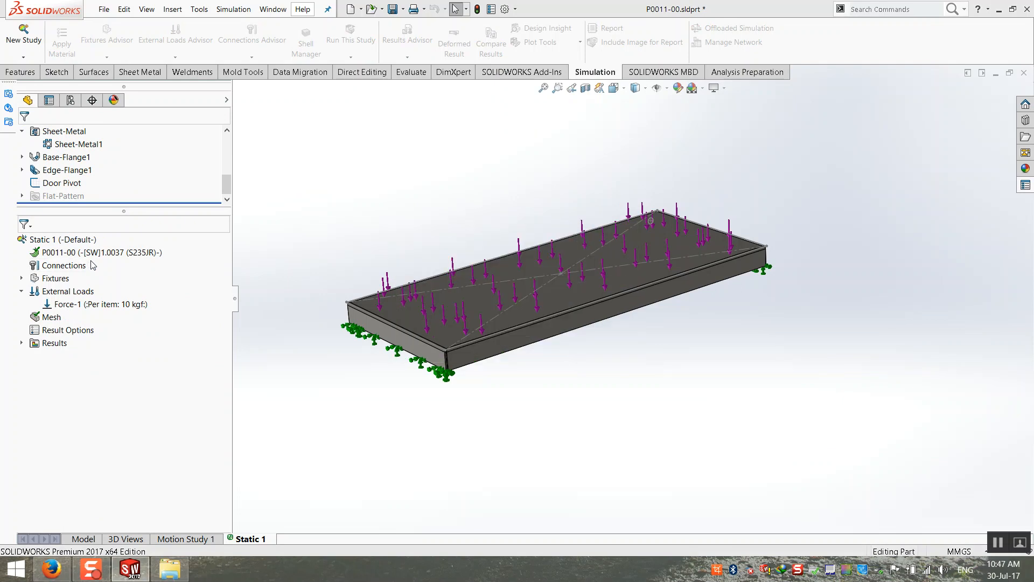
# Step: Review the displacement and von Mises stress plots of the 1 mm panel
pyautogui.doubleClick(86, 369)
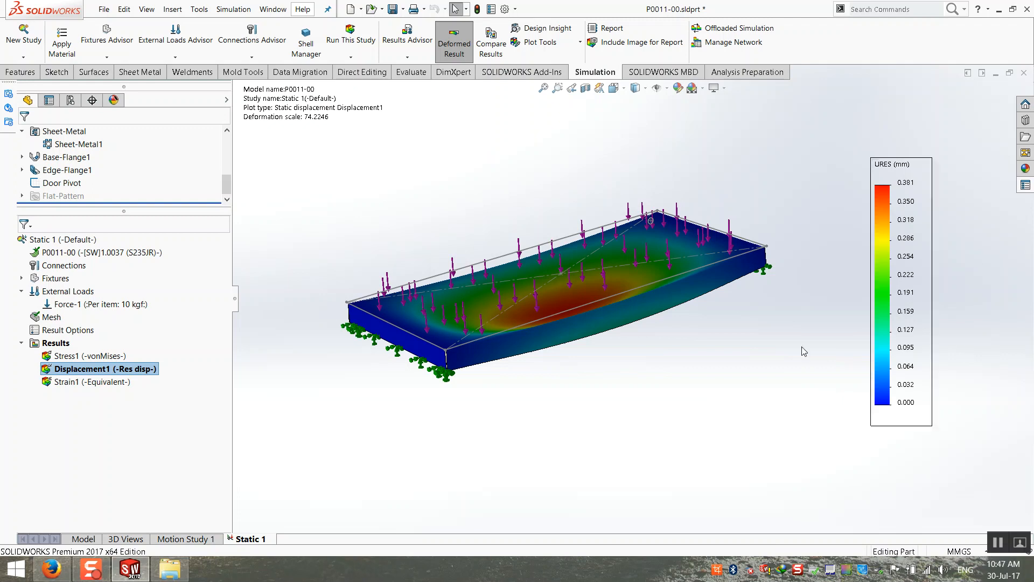
pyautogui.moveTo(596, 281); pyautogui.dragTo(431, 317, button='middle')
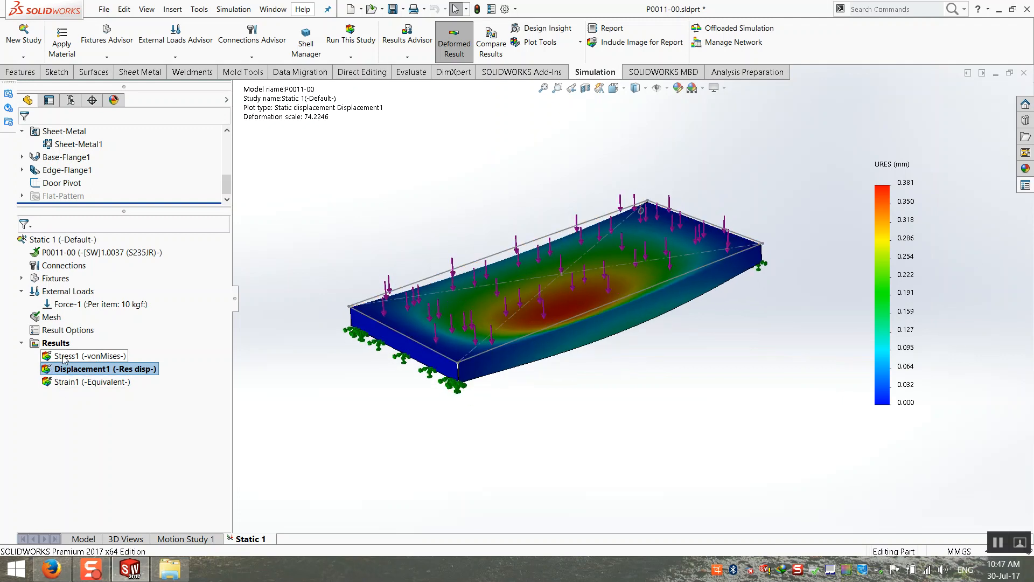
pyautogui.doubleClick(65, 358)
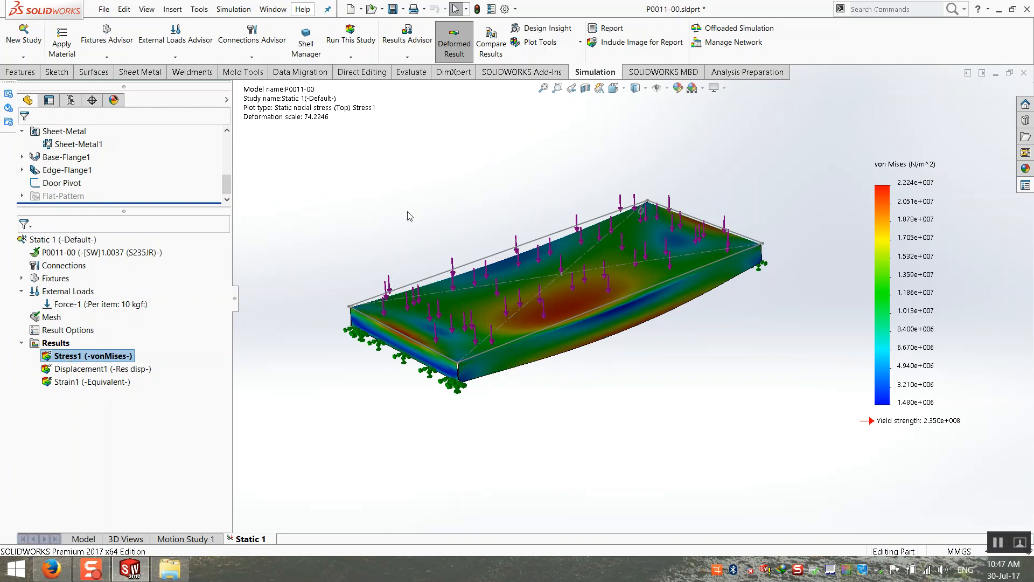
pyautogui.moveTo(404, 208); pyautogui.dragTo(409, 213, button='middle')
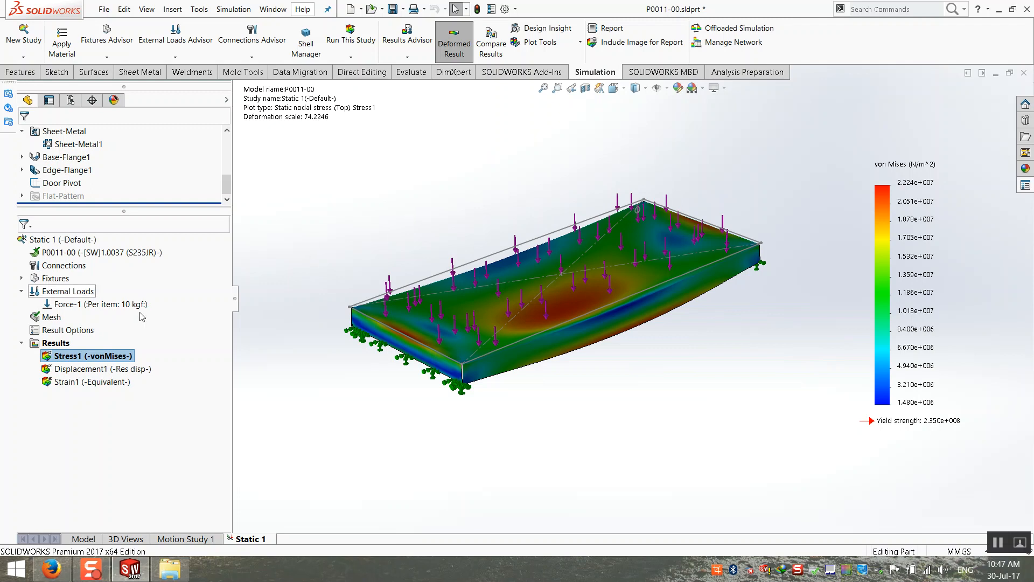
pyautogui.doubleClick(98, 369)
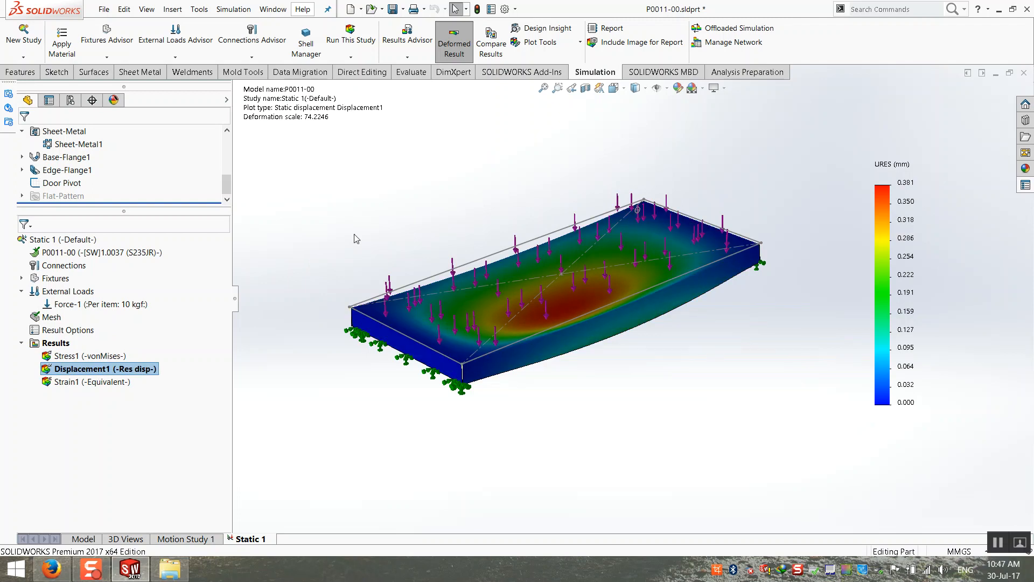
pyautogui.moveTo(378, 229); pyautogui.dragTo(359, 225, button='middle')
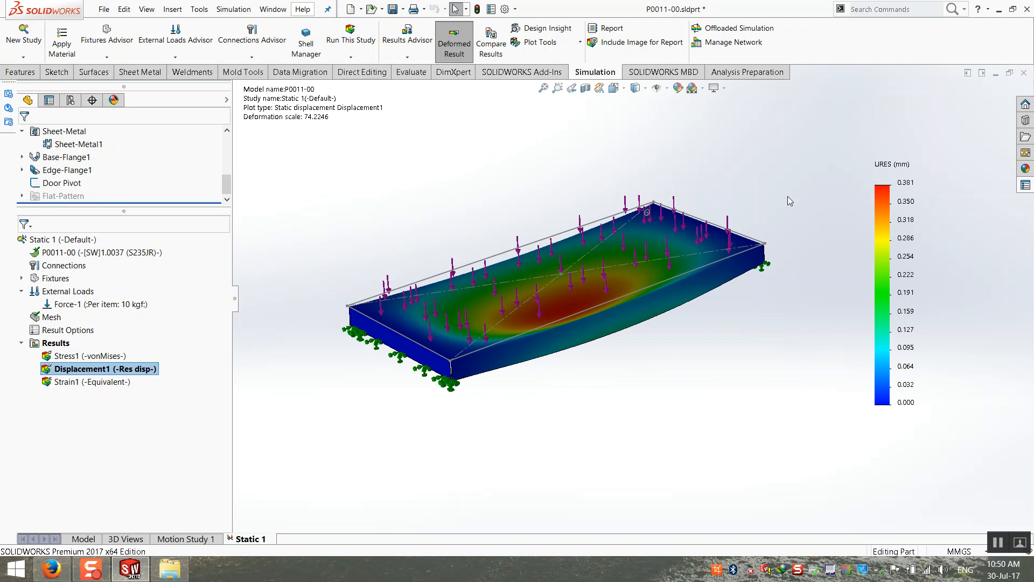
pyautogui.moveTo(484, 209); pyautogui.dragTo(483, 230, button='middle')
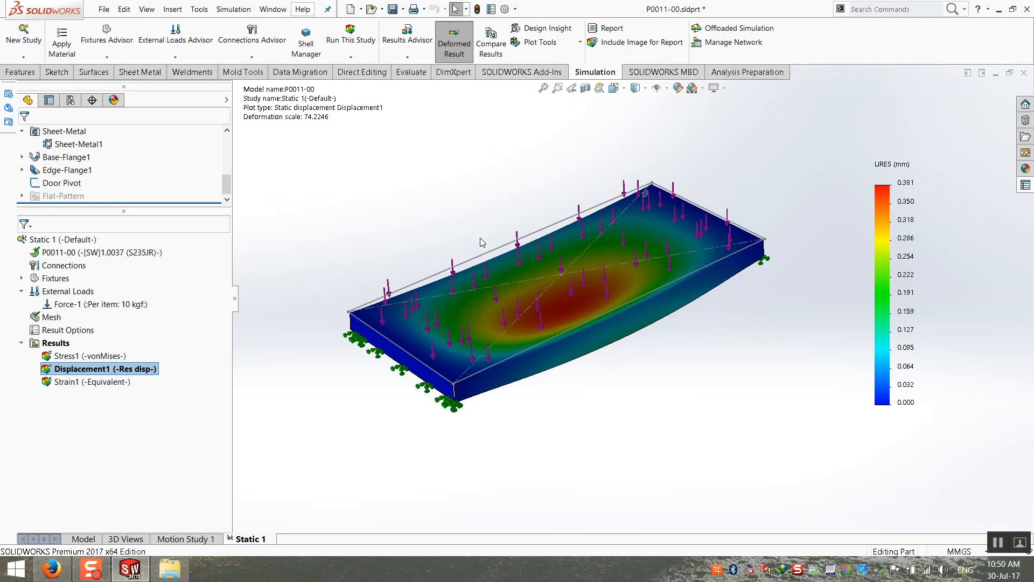
pyautogui.moveTo(483, 237); pyautogui.dragTo(485, 210, button='middle')
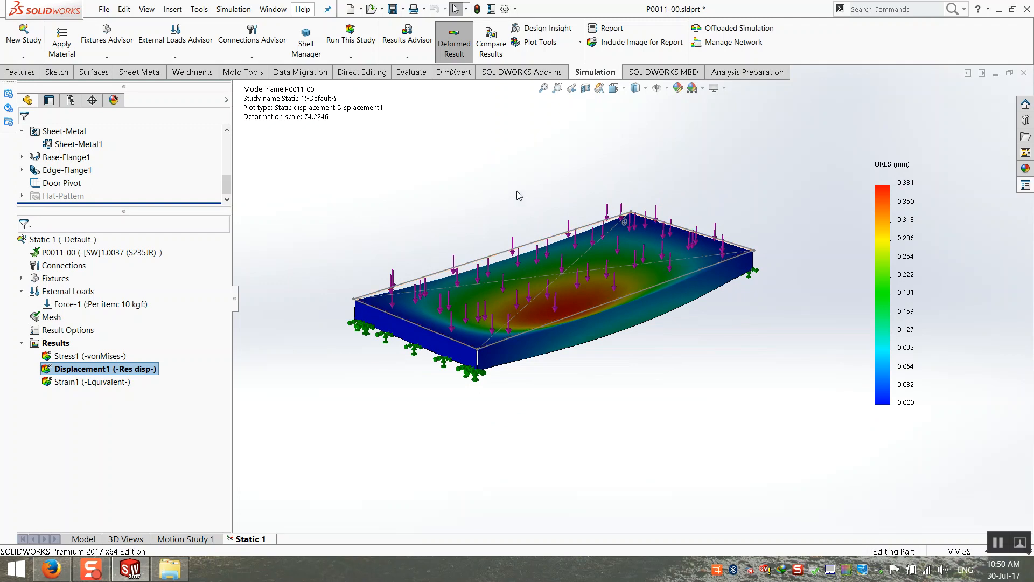
pyautogui.moveTo(516, 190); pyautogui.dragTo(533, 171, button='middle')
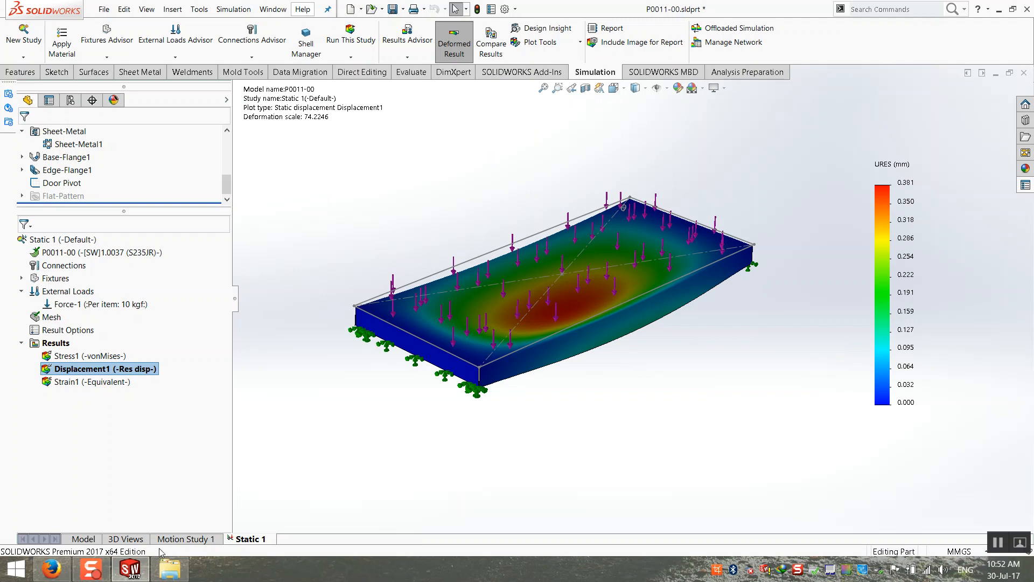
# Step: Switch to Firefox and load google.com in a new browser tab
pyautogui.click(51, 569)
pyautogui.click(164, 11)
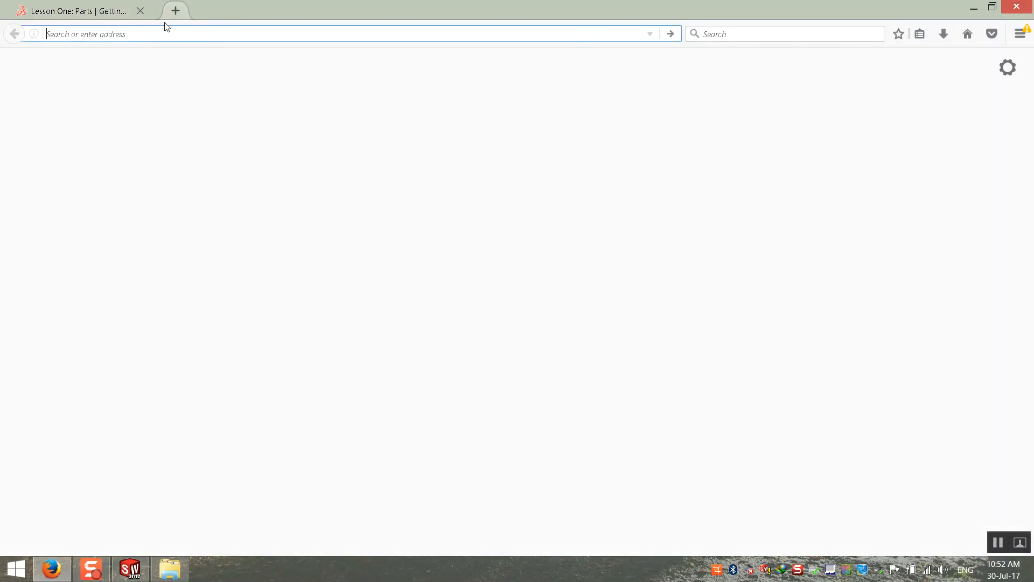
pyautogui.write('google.com')
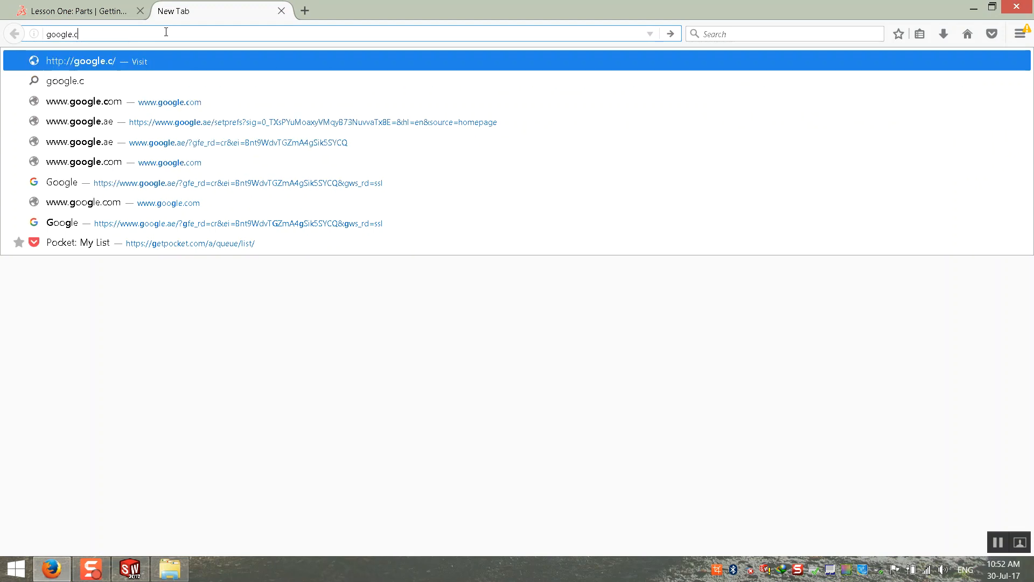
pyautogui.press('Return')
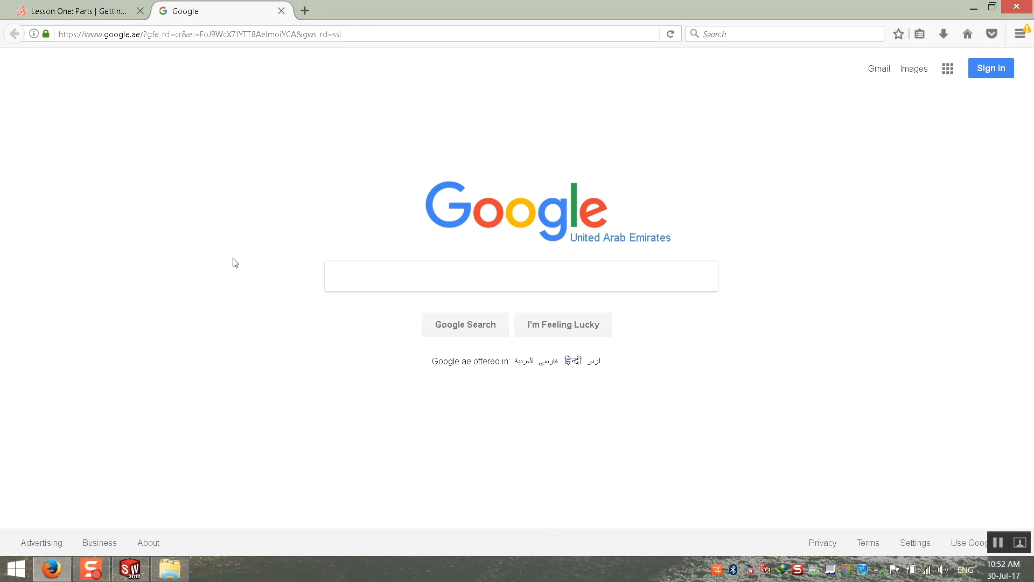
# Step: Search Google for "Tensile Test"
pyautogui.click(341, 285)
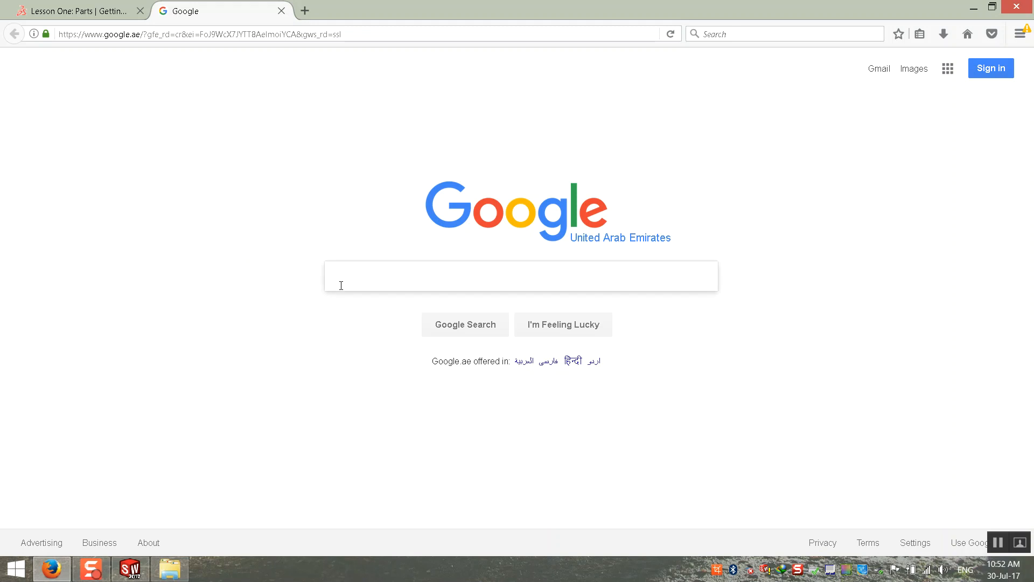
pyautogui.write('Tensile')
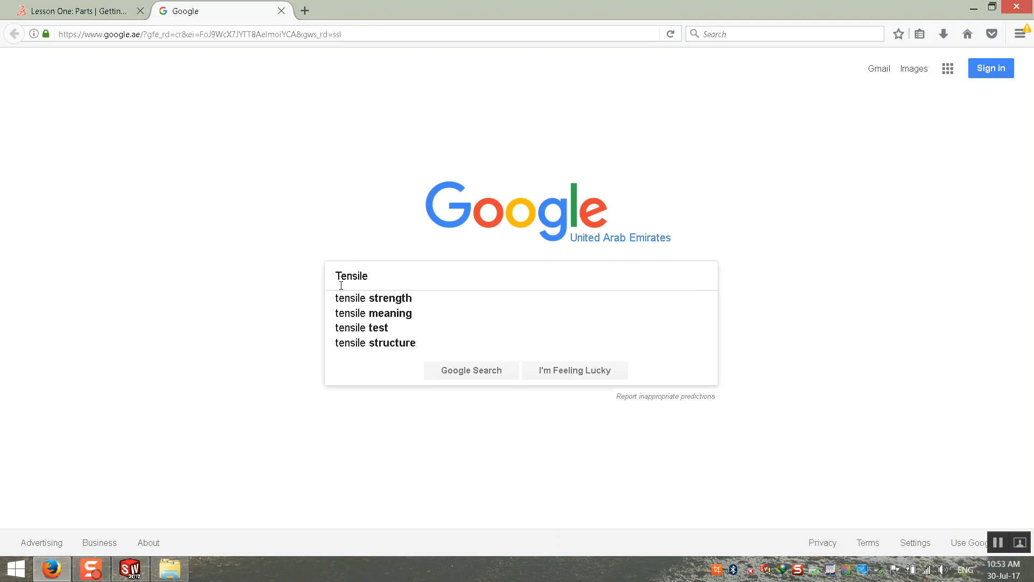
pyautogui.write(' Test')
pyautogui.press('Return')
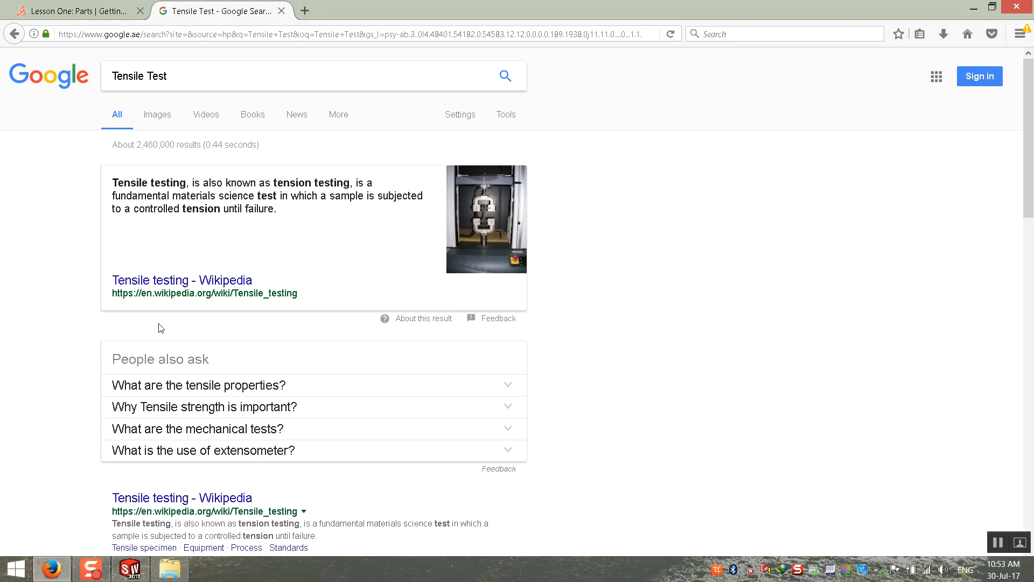
# Step: Open the MaterialsScience2000 "Tensile Test" YouTube video from the video results and lower its playback volume
pyautogui.scroll(-3, 145, 323)
pyautogui.scroll(3, 162, 232)
pyautogui.click(214, 121)
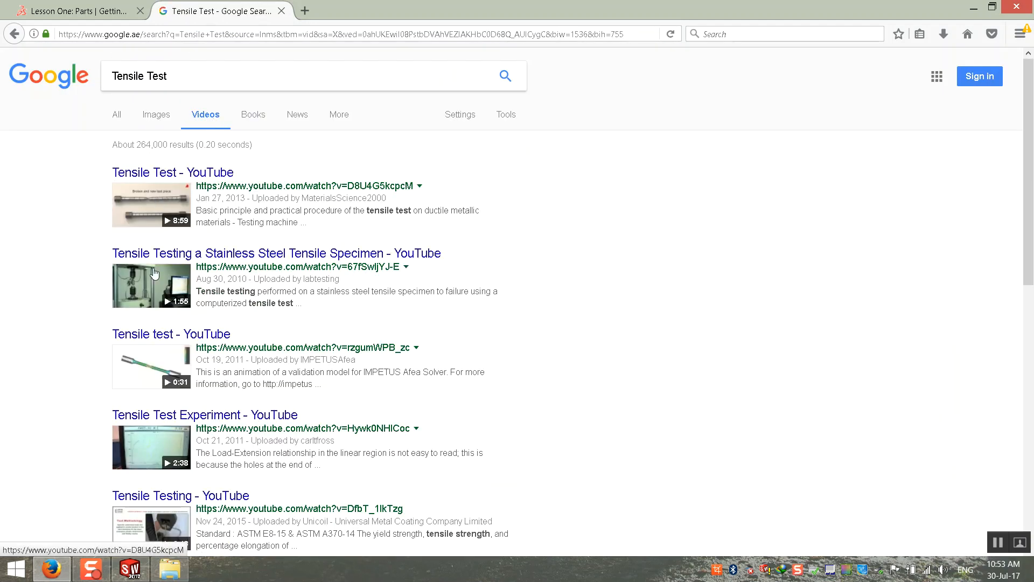
pyautogui.click(158, 178)
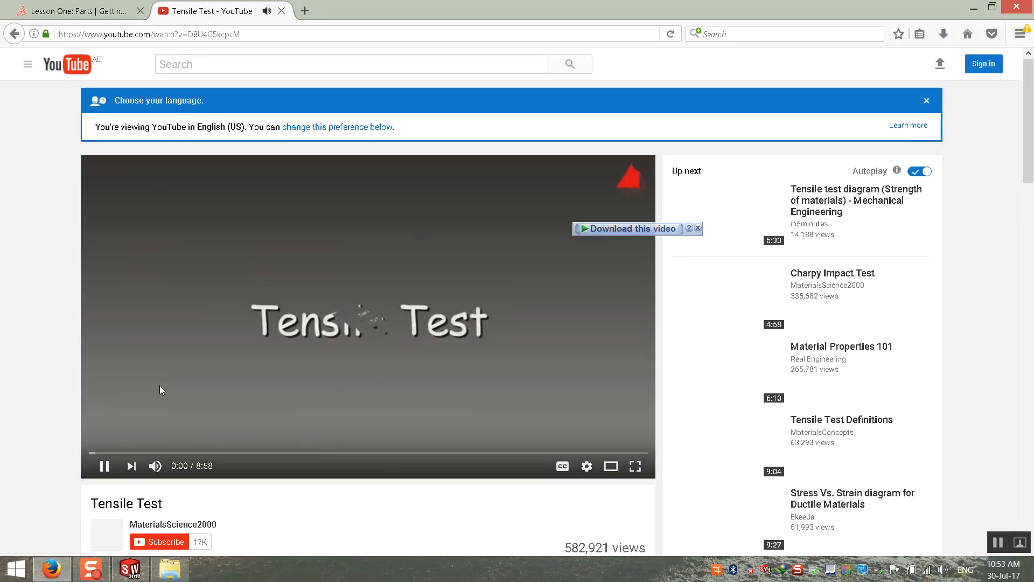
pyautogui.moveTo(162, 467)
pyautogui.moveTo(200, 468); pyautogui.dragTo(186, 467)
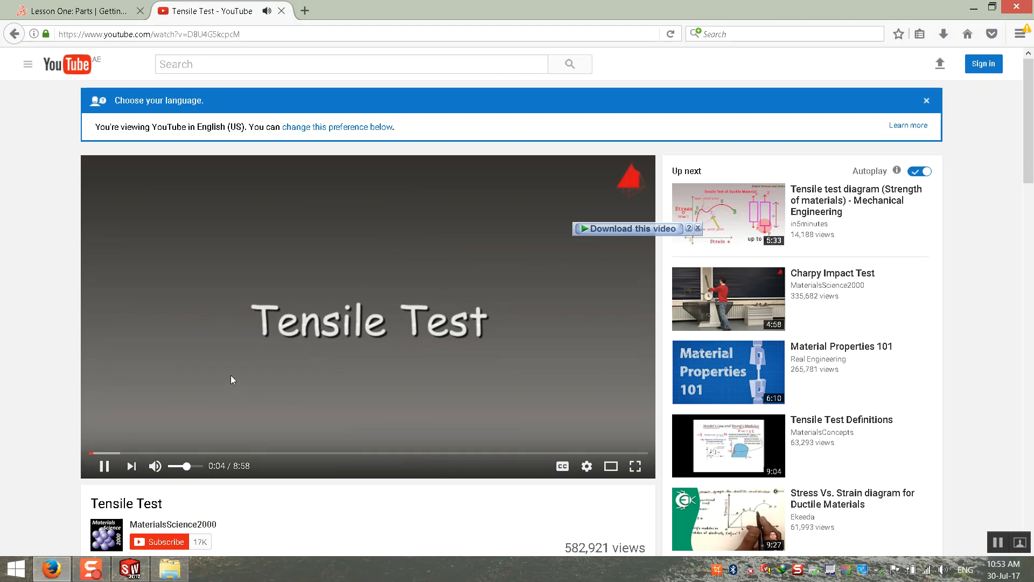
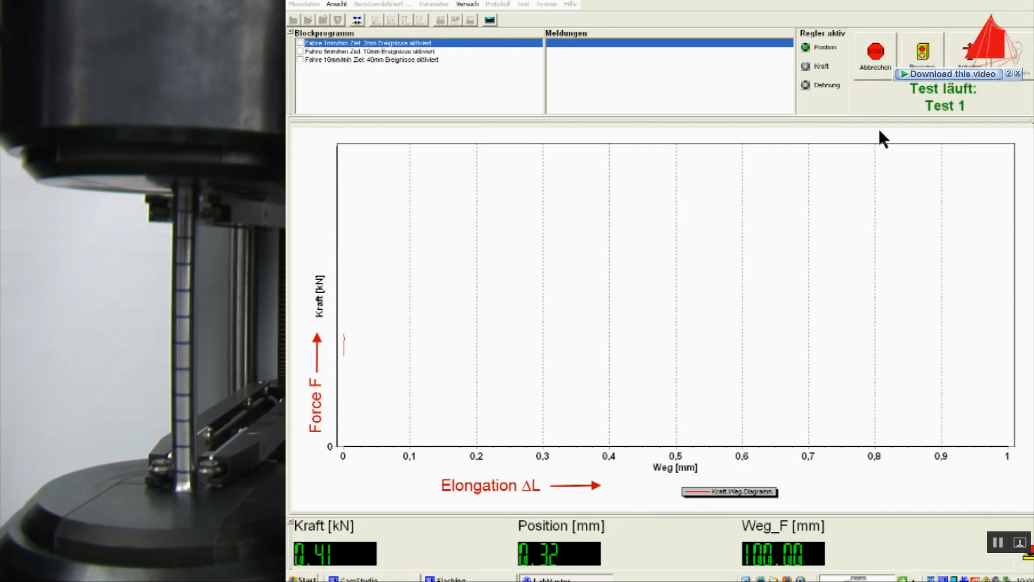
# Step: Watch the force-elongation curve of the tensile test up to specimen fracture, then pause the video and leave full screen
pyautogui.moveTo(345, 147)
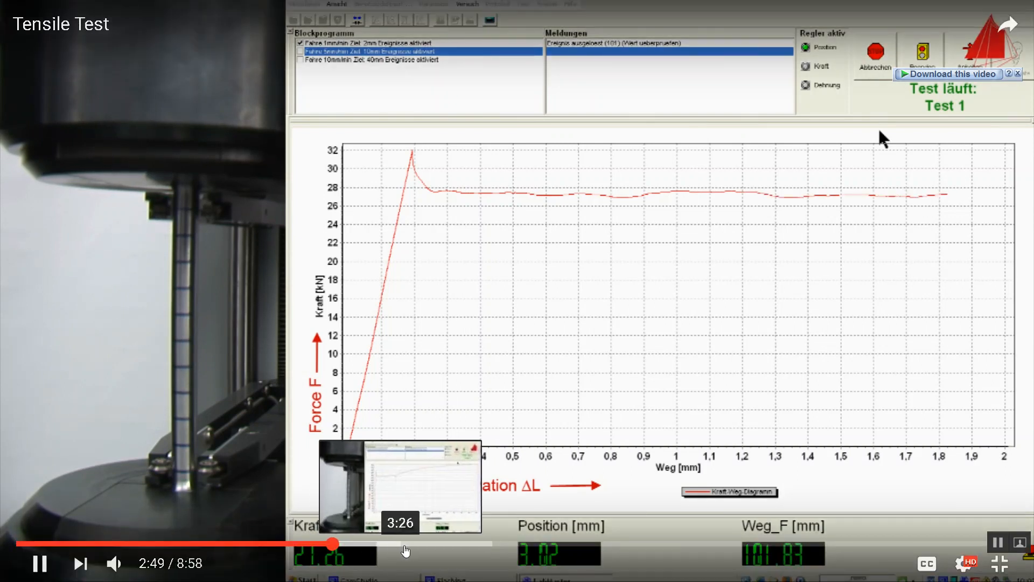
pyautogui.click(353, 549)
pyautogui.moveTo(346, 546); pyautogui.dragTo(351, 546)
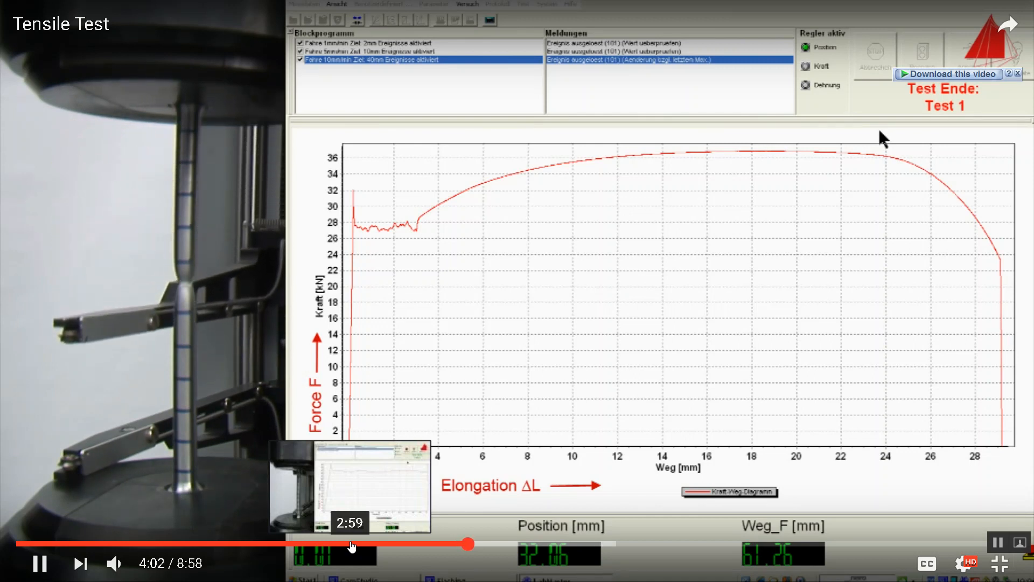
pyautogui.press('space')
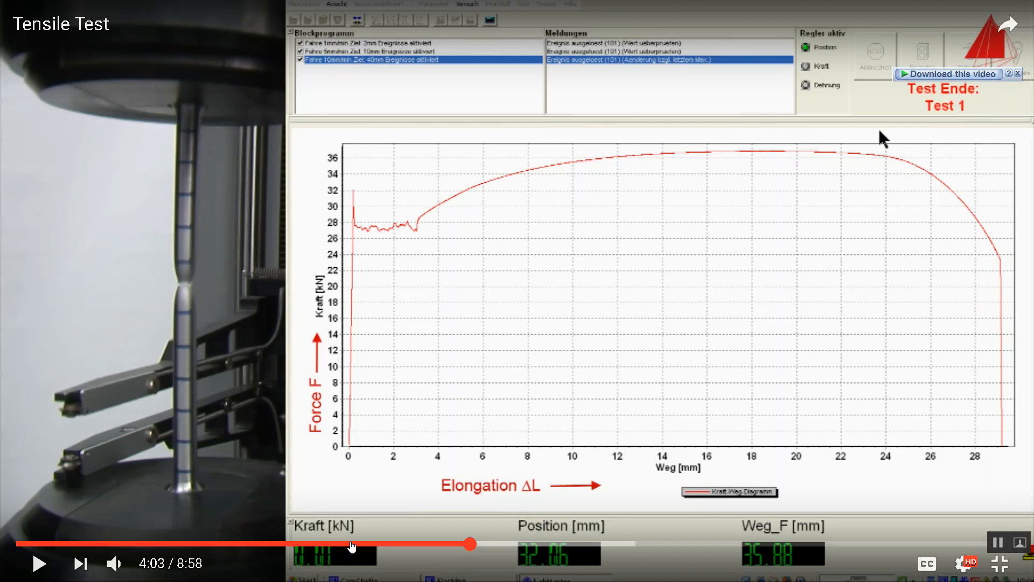
pyautogui.press('Escape')
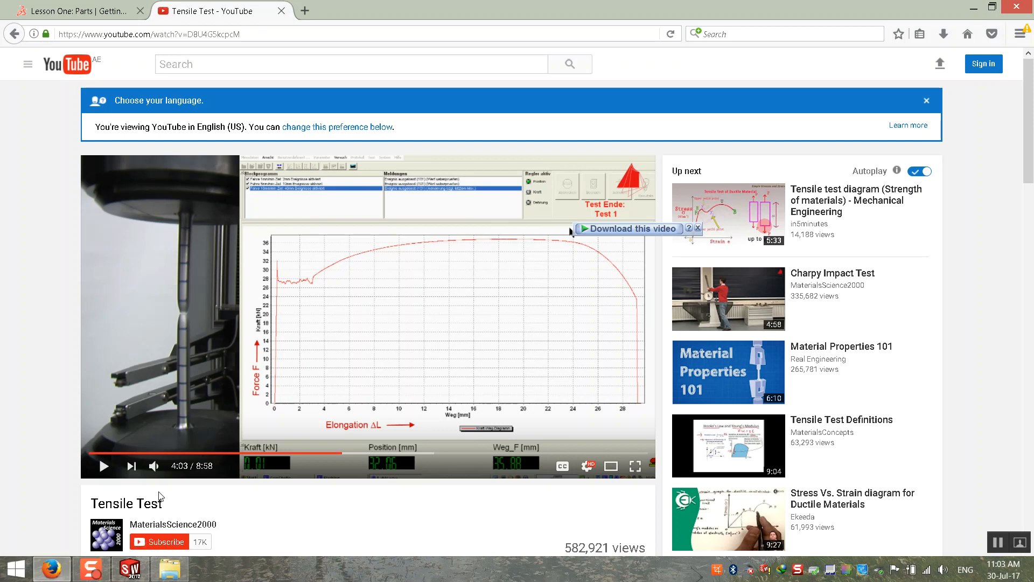
# Step: Switch back to SOLIDWORKS and display the Stress1 von Mises plot of the Static 1 study
pyautogui.click(52, 570)
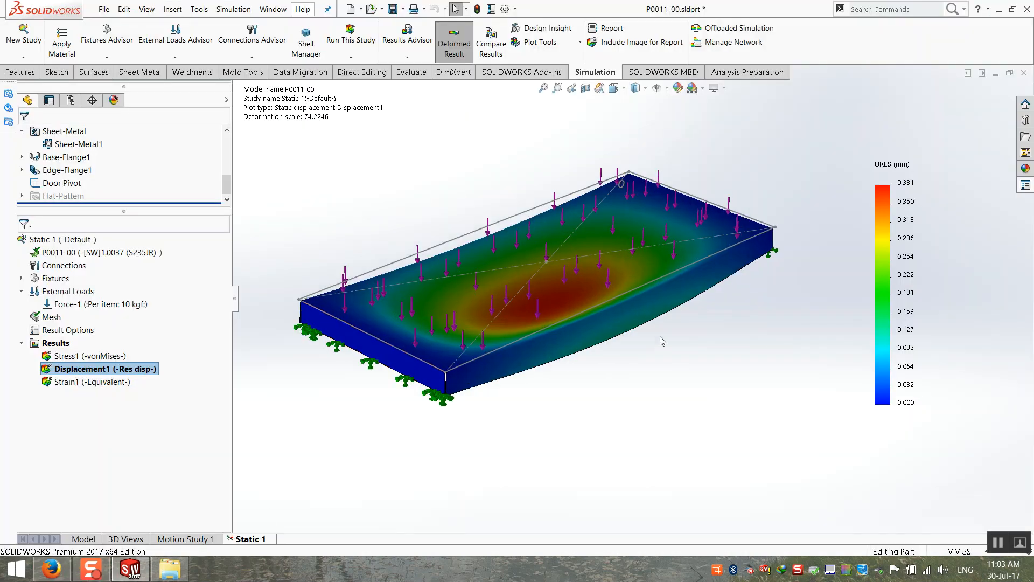
pyautogui.click(78, 357)
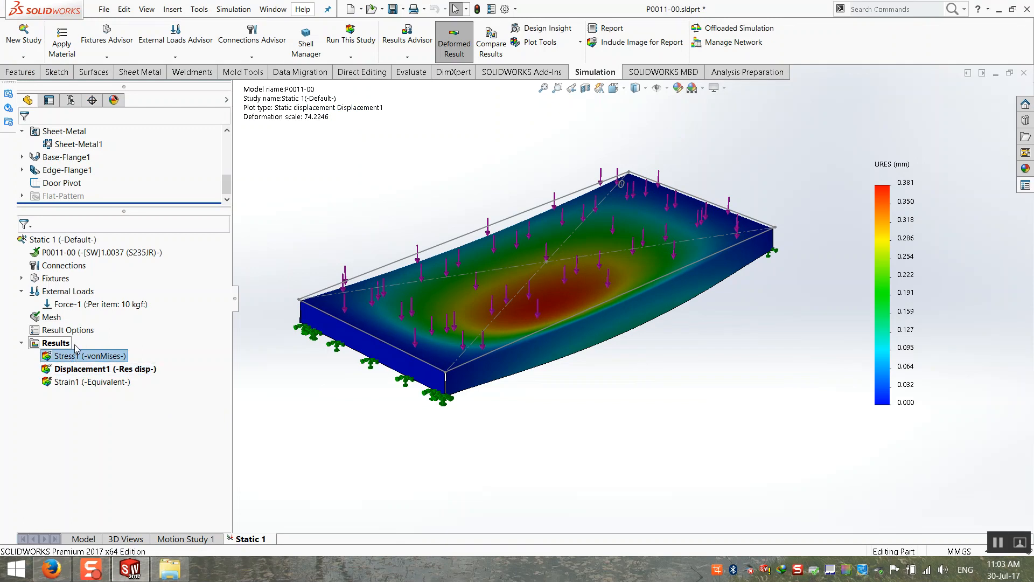
pyautogui.click(77, 371)
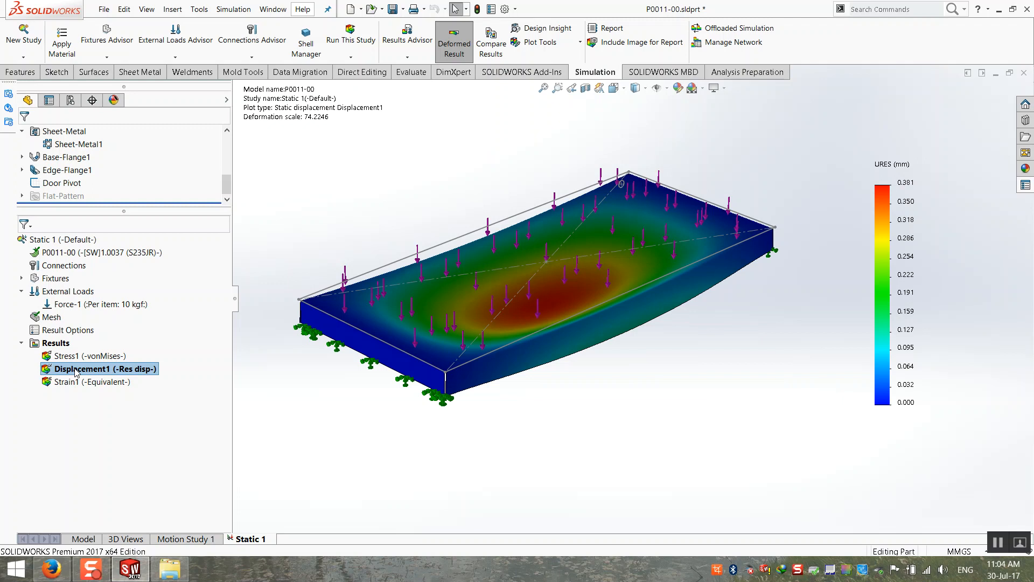
pyautogui.doubleClick(79, 358)
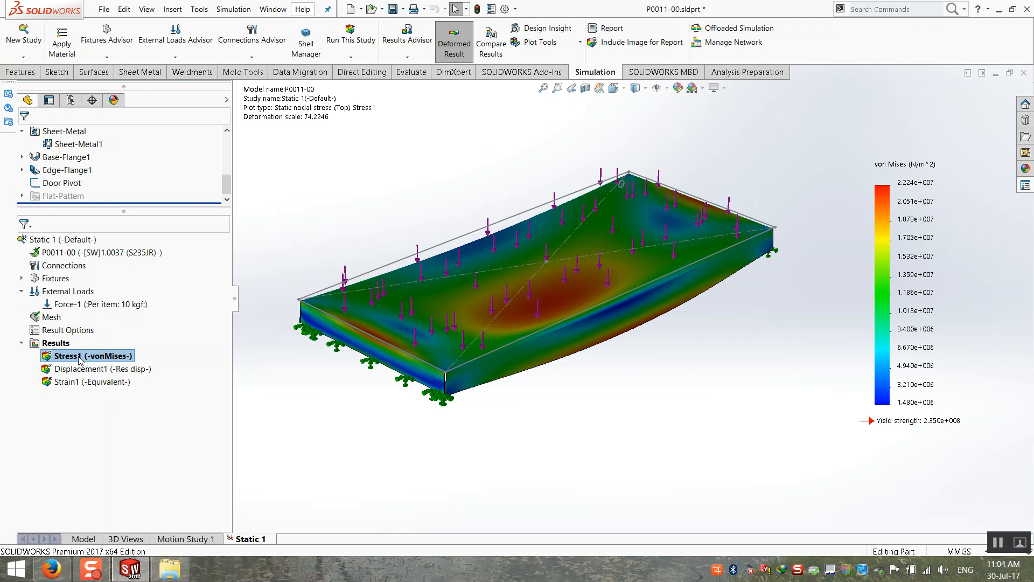
# Step: Set the number format of the Stress1 plot's legend to floating
pyautogui.rightClick(79, 358)
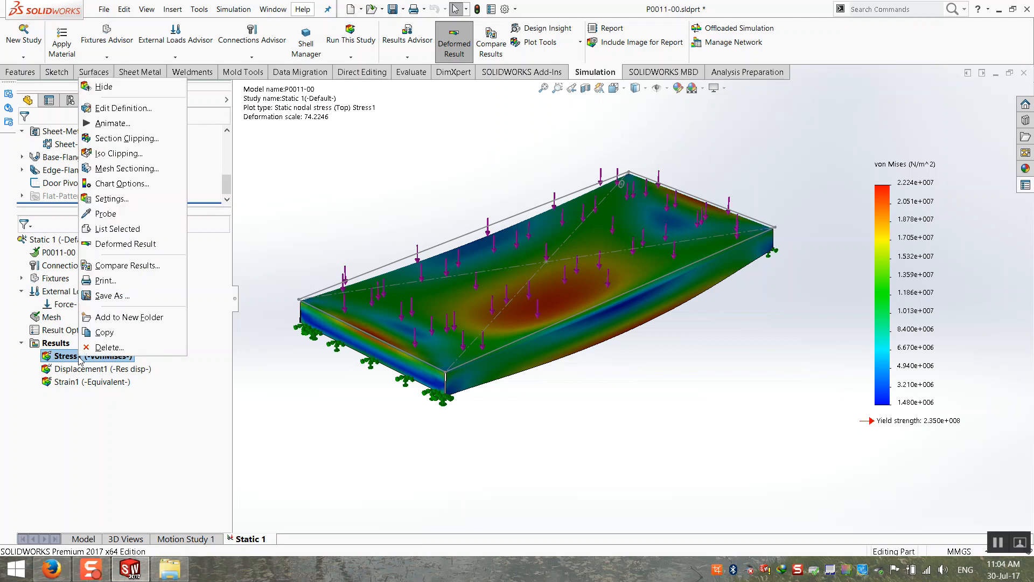
pyautogui.click(131, 109)
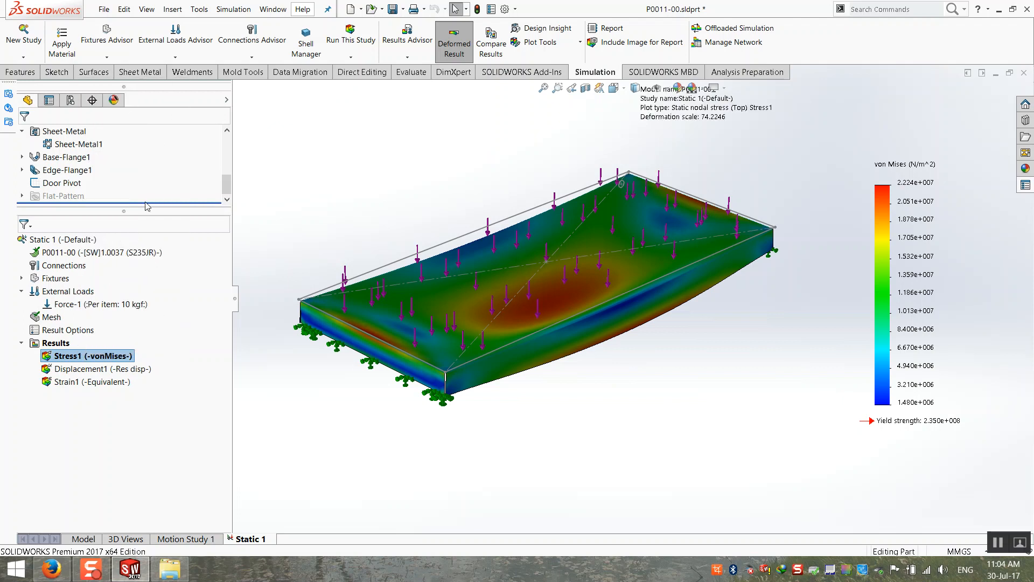
pyautogui.click(86, 157)
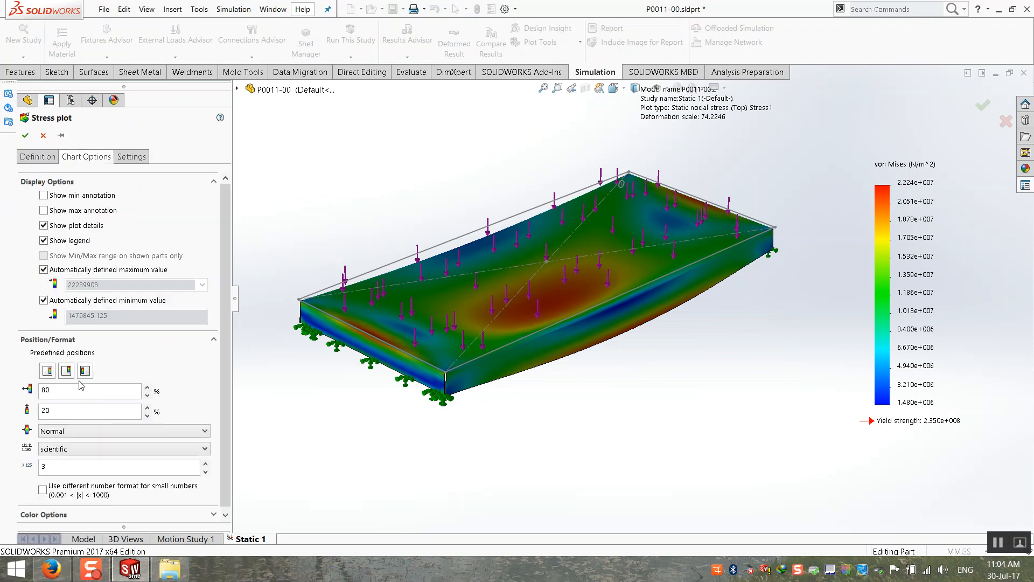
pyautogui.click(85, 449)
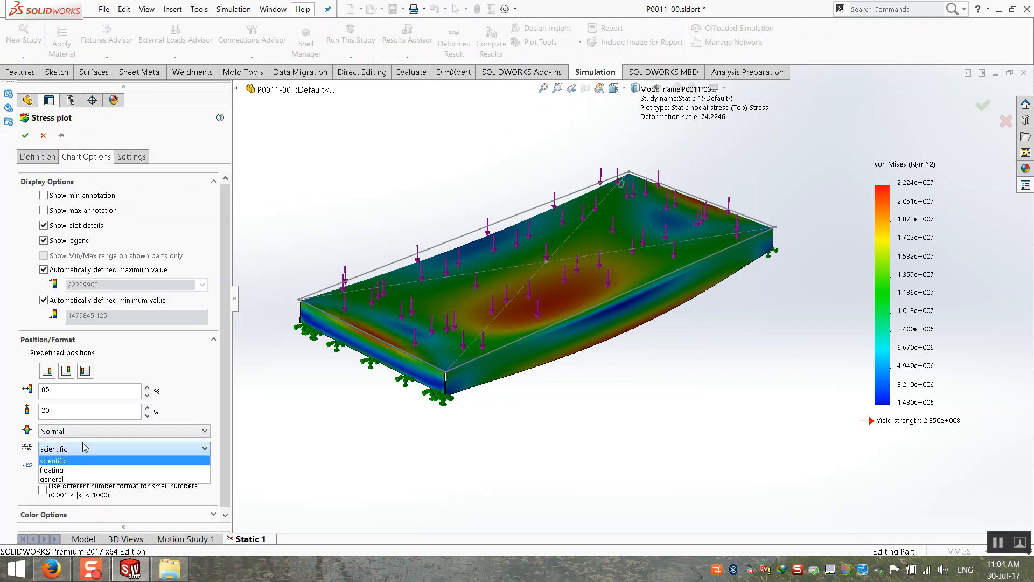
pyautogui.click(86, 479)
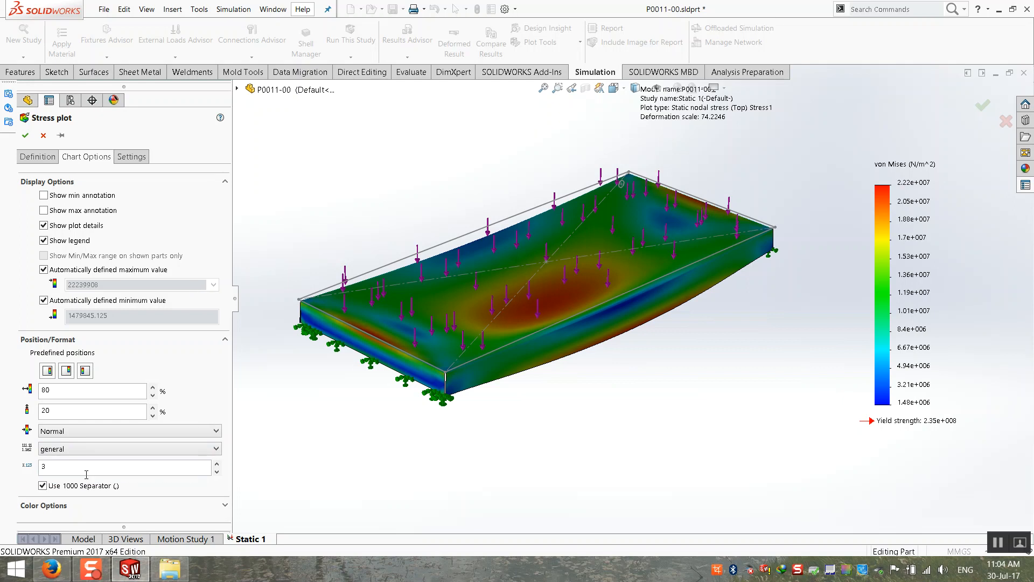
pyautogui.click(81, 448)
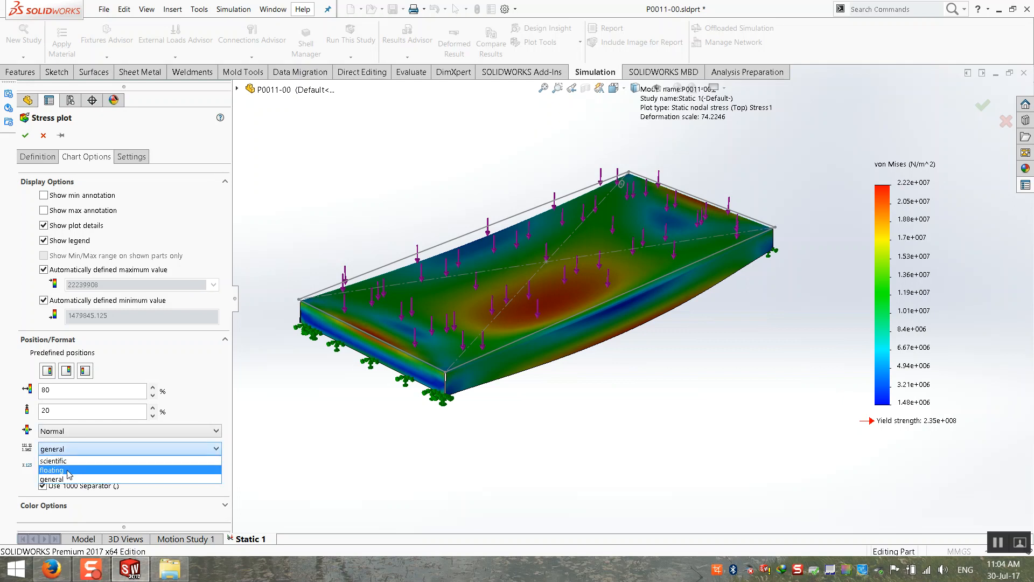
pyautogui.click(59, 467)
pyautogui.click(25, 136)
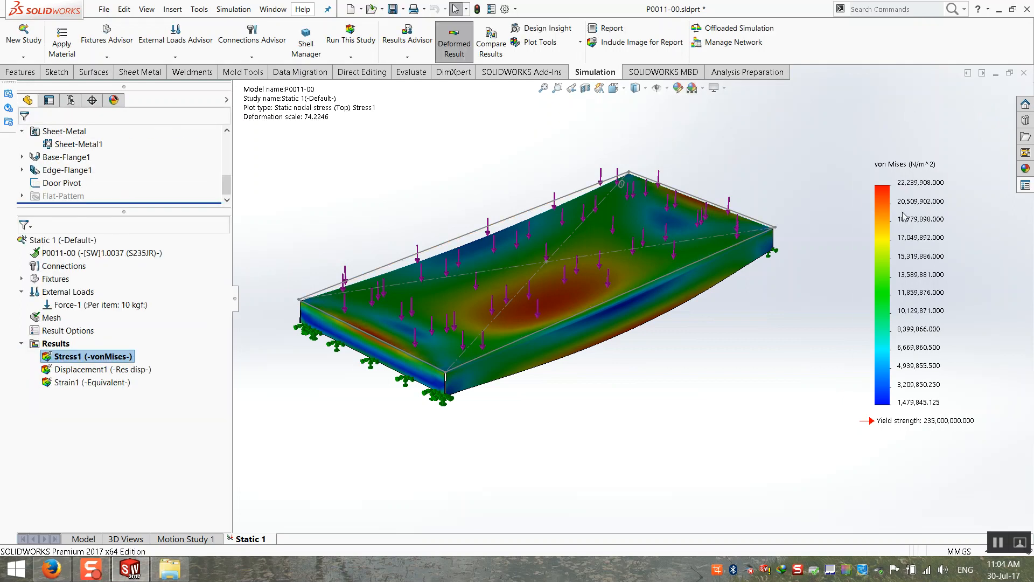
# Step: Set the units of the Stress1 von Mises plot to kgf/cm^2
pyautogui.rightClick(95, 356)
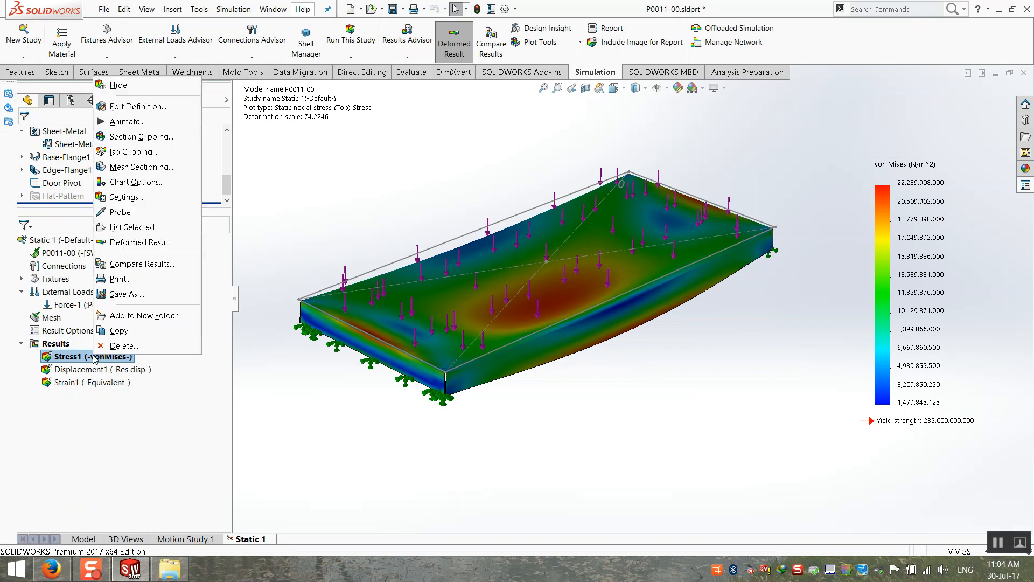
pyautogui.click(136, 106)
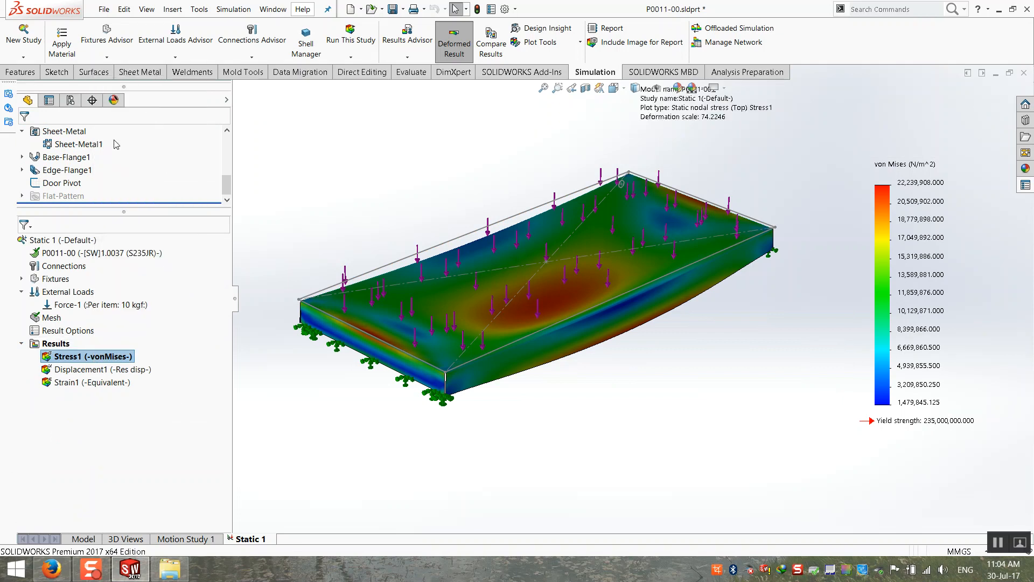
pyautogui.click(70, 218)
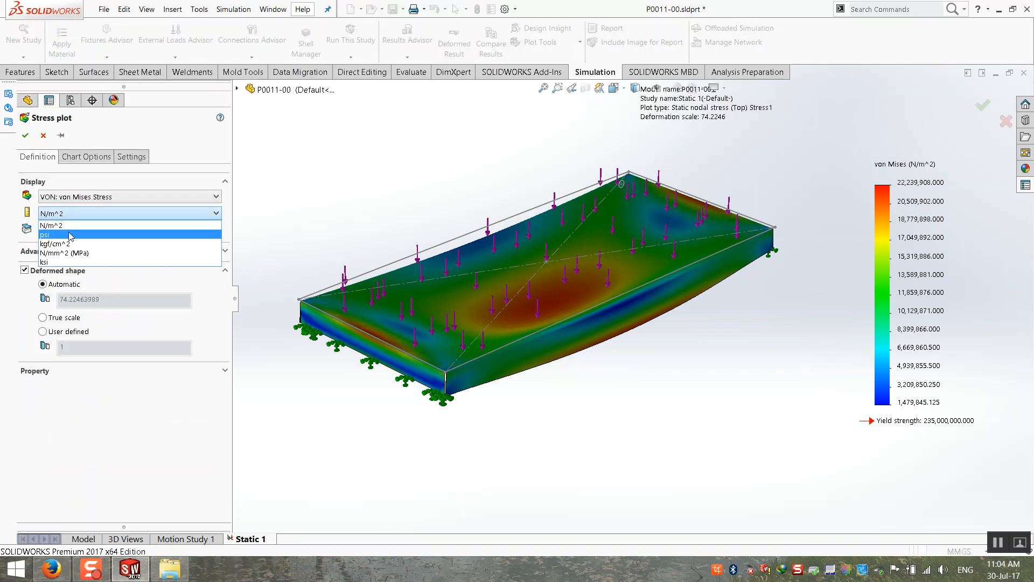
pyautogui.click(85, 244)
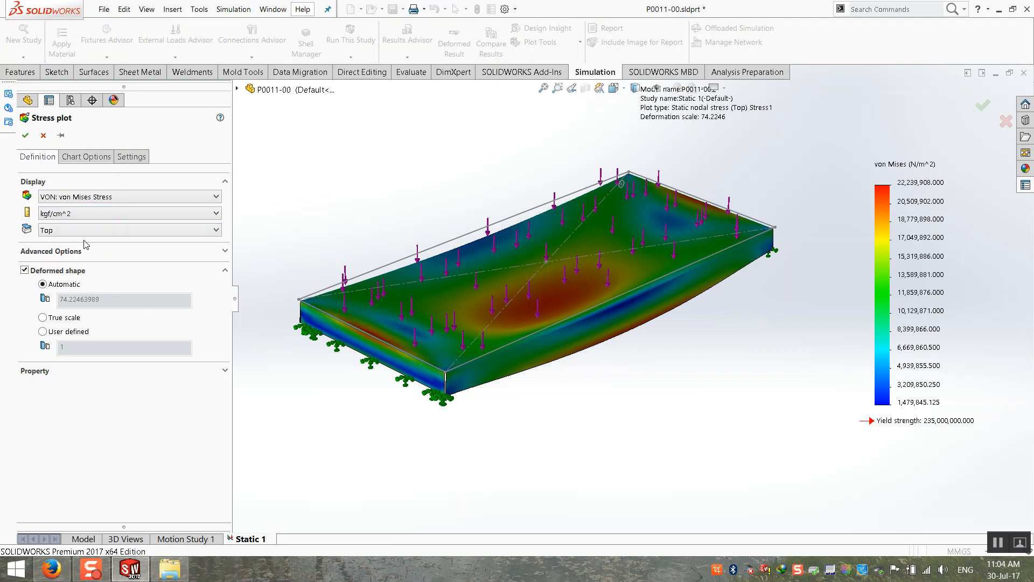
pyautogui.click(27, 136)
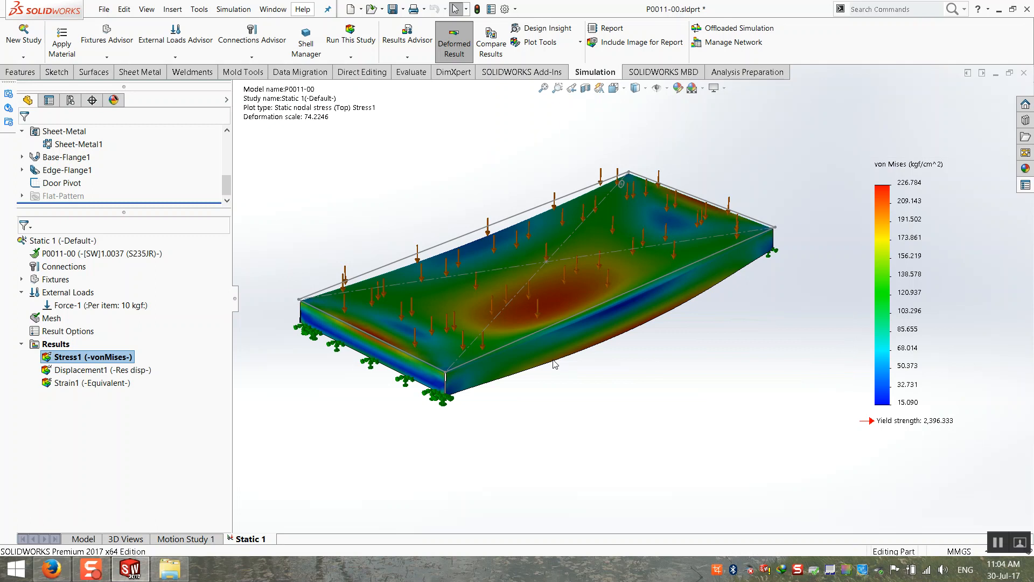
pyautogui.scroll(-1, 547, 330)
pyautogui.scroll(1, 546, 329)
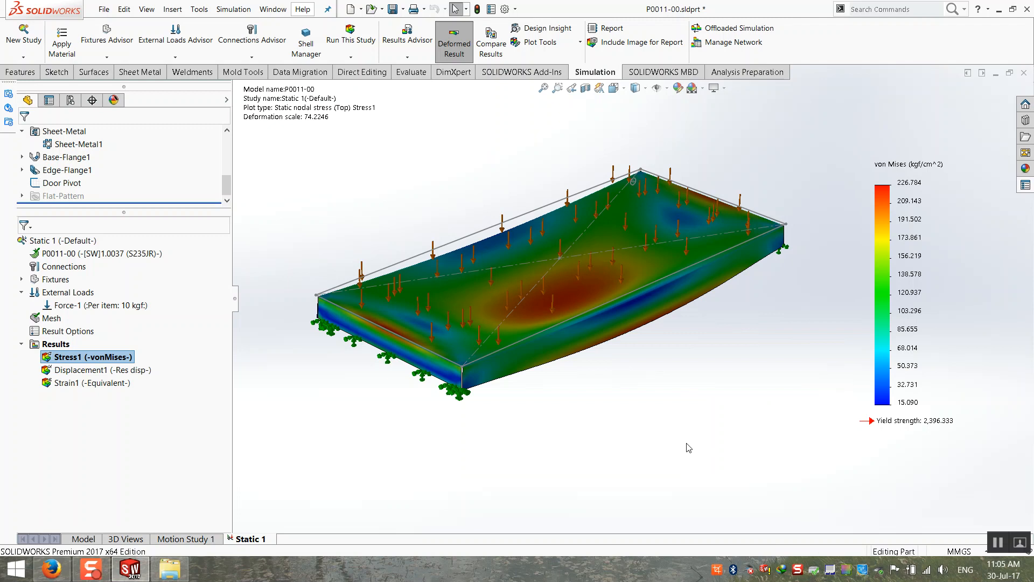
pyautogui.moveTo(693, 363); pyautogui.dragTo(707, 368, button='middle')
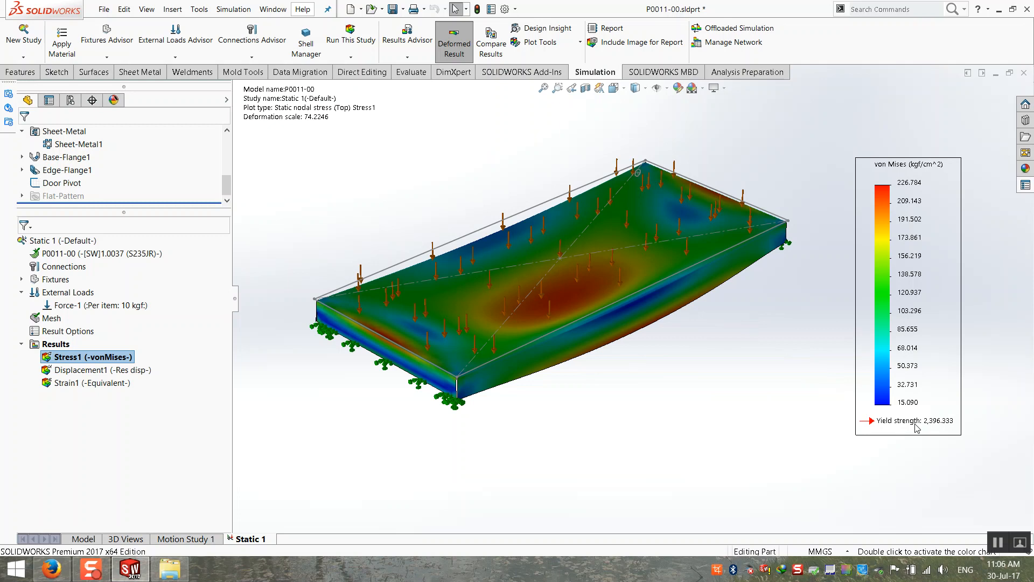
pyautogui.moveTo(628, 359); pyautogui.dragTo(587, 315, button='middle')
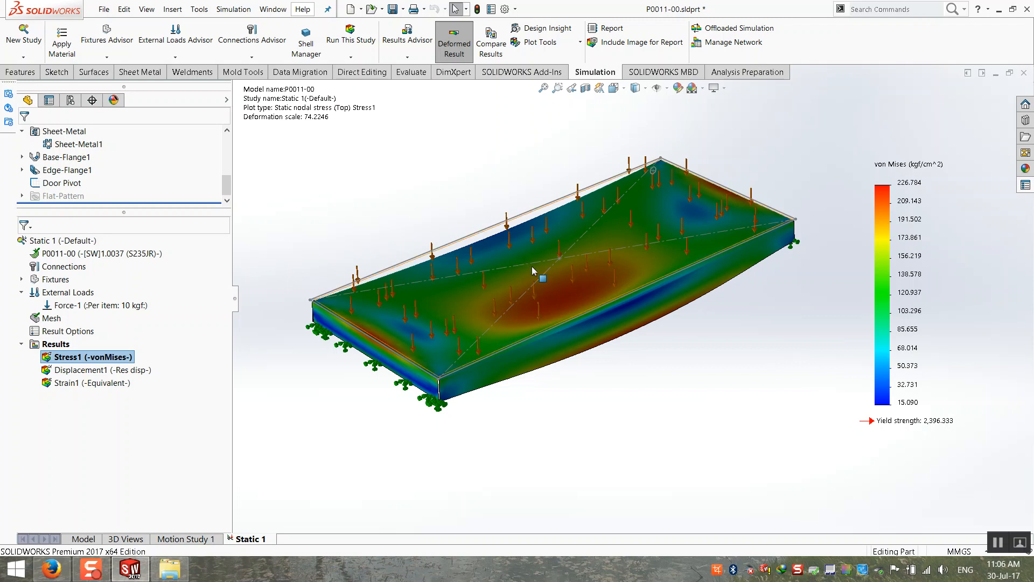
pyautogui.moveTo(602, 370); pyautogui.dragTo(573, 277, button='middle')
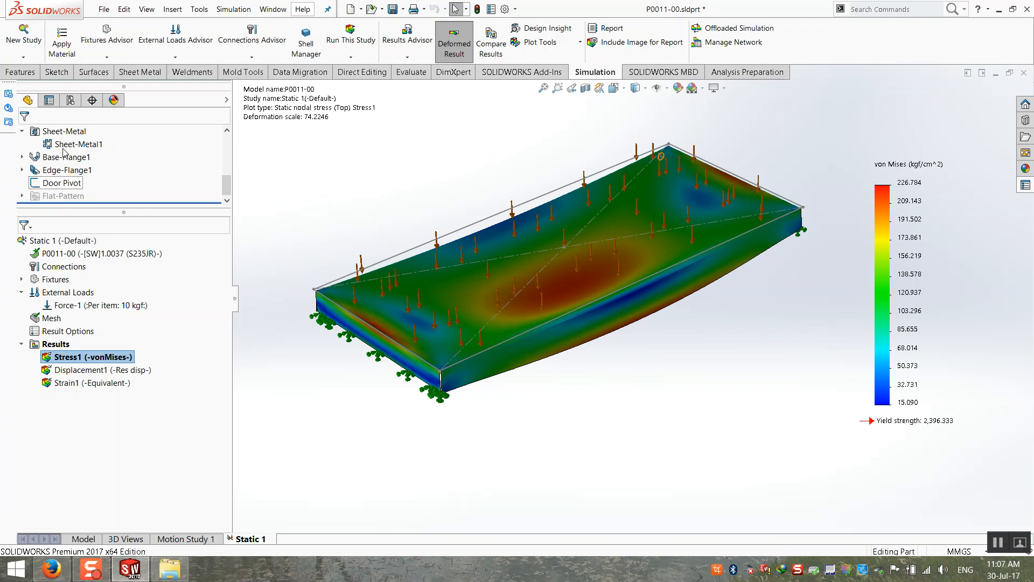
# Step: Return to the part model and set the Sheet-Metal feature's thickness to 4 mm
pyautogui.click(82, 539)
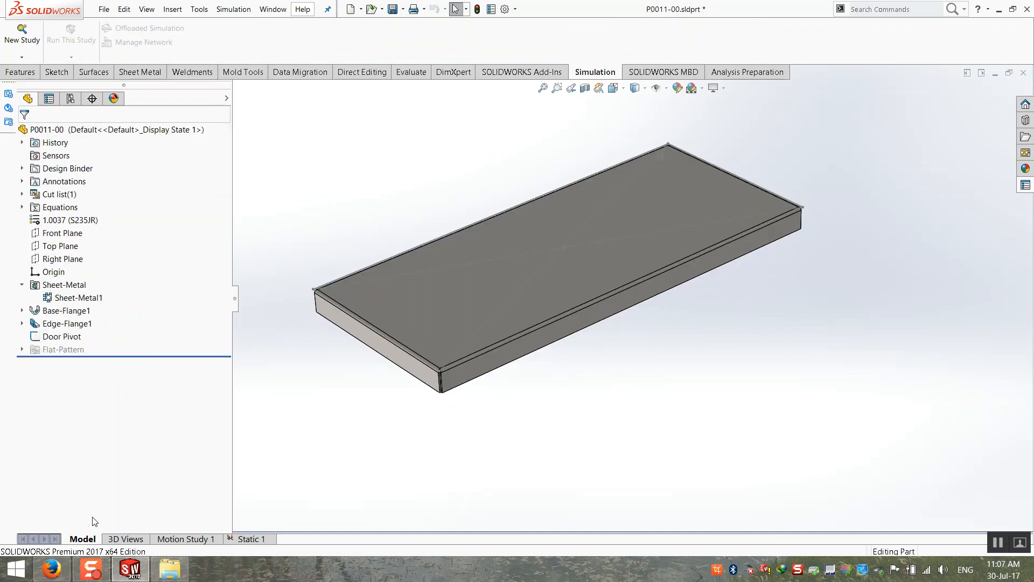
pyautogui.rightClick(70, 289)
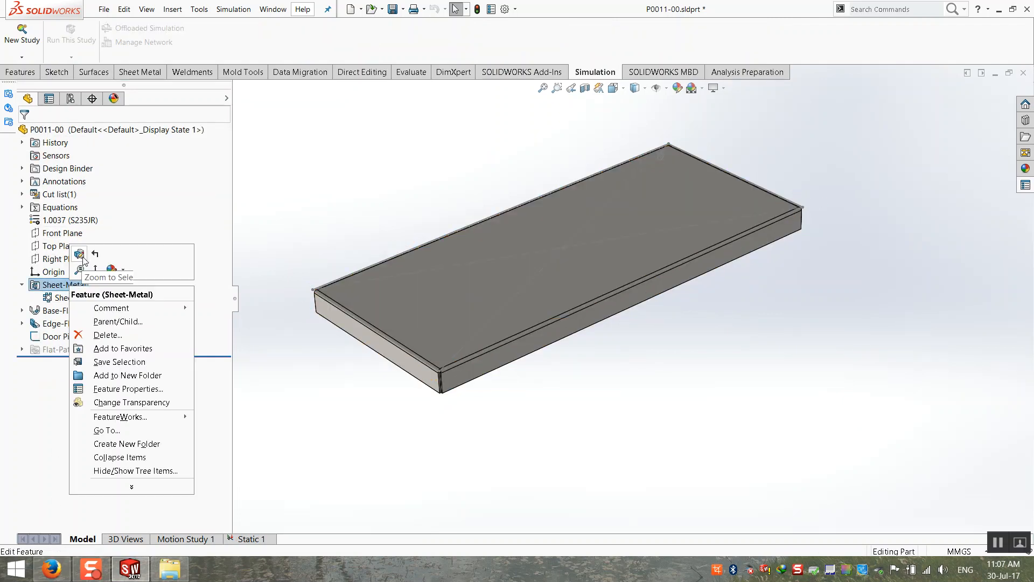
pyautogui.click(85, 270)
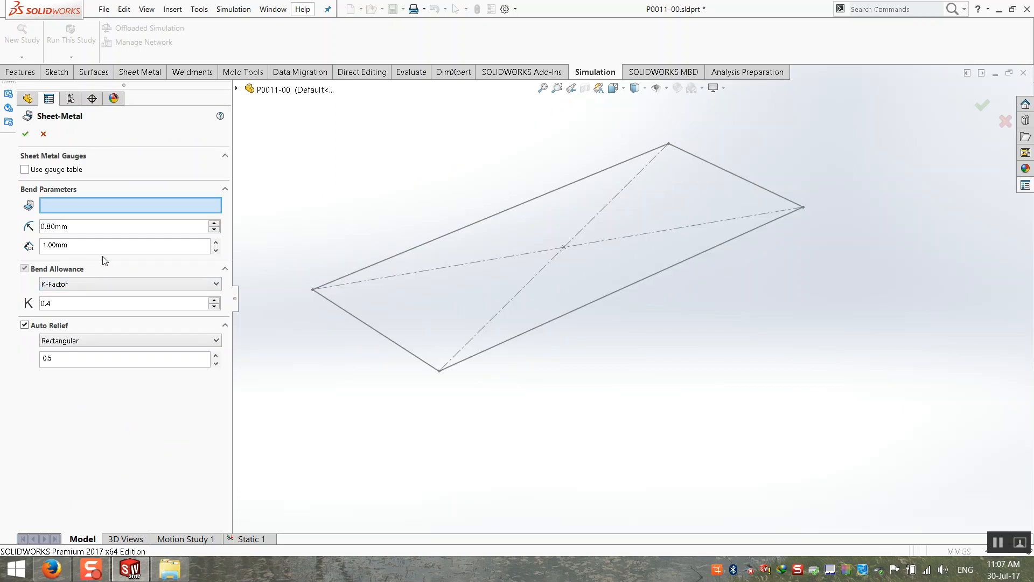
pyautogui.doubleClick(101, 243)
pyautogui.write('3')
pyautogui.write('4')
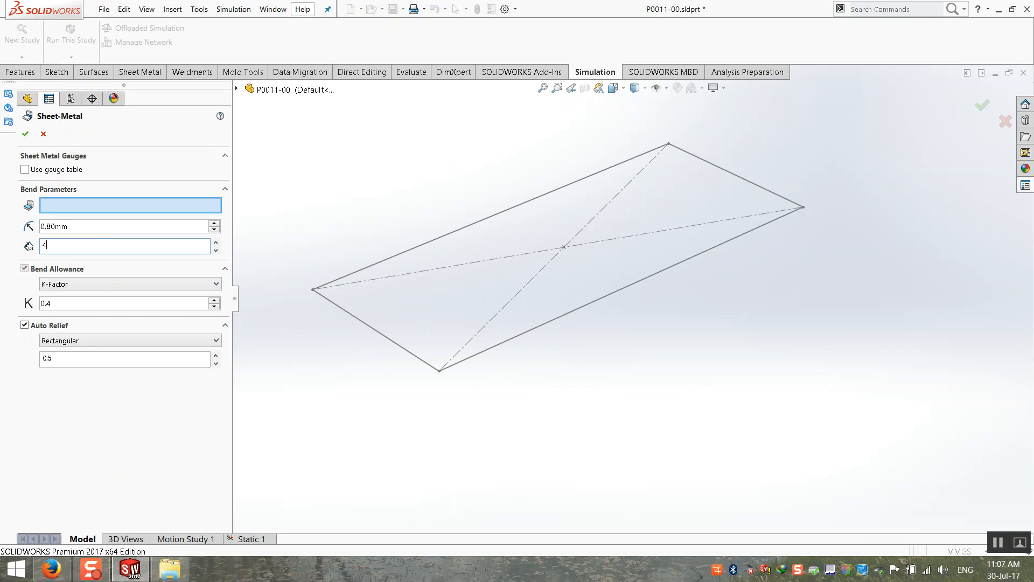
pyautogui.click(25, 134)
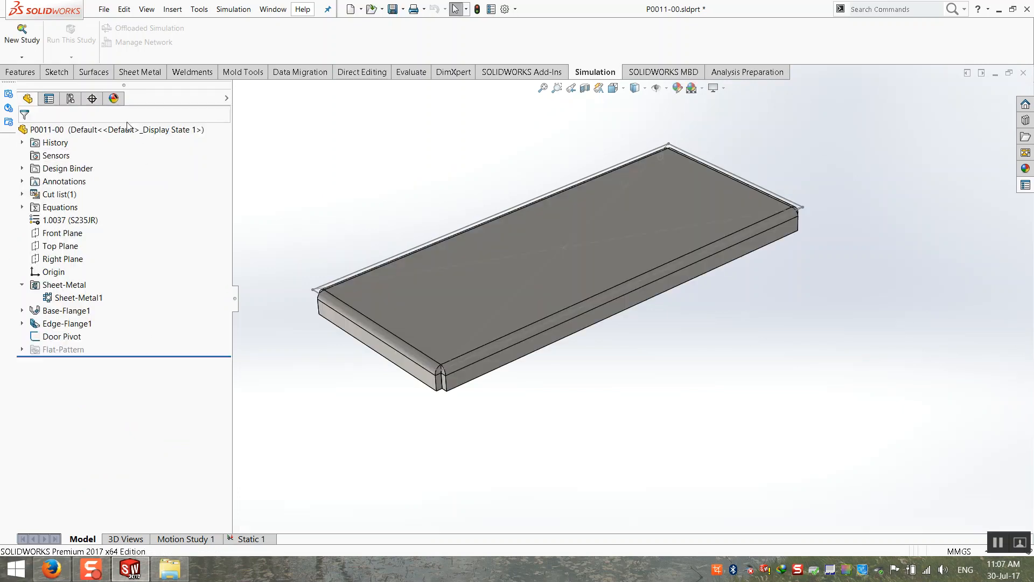
# Step: Rerun the Static 1 study on the thickened part
pyautogui.click(70, 99)
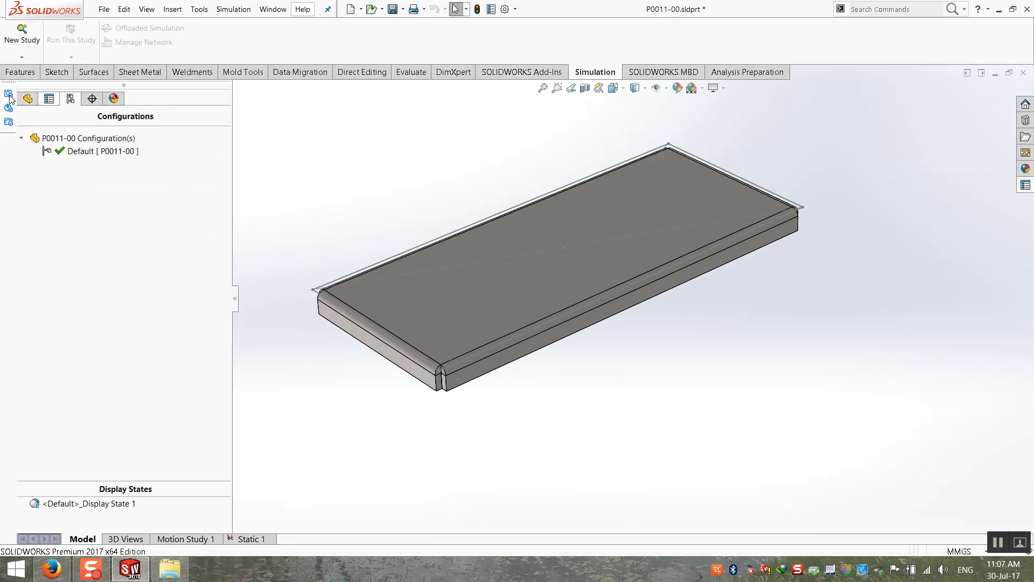
pyautogui.click(27, 99)
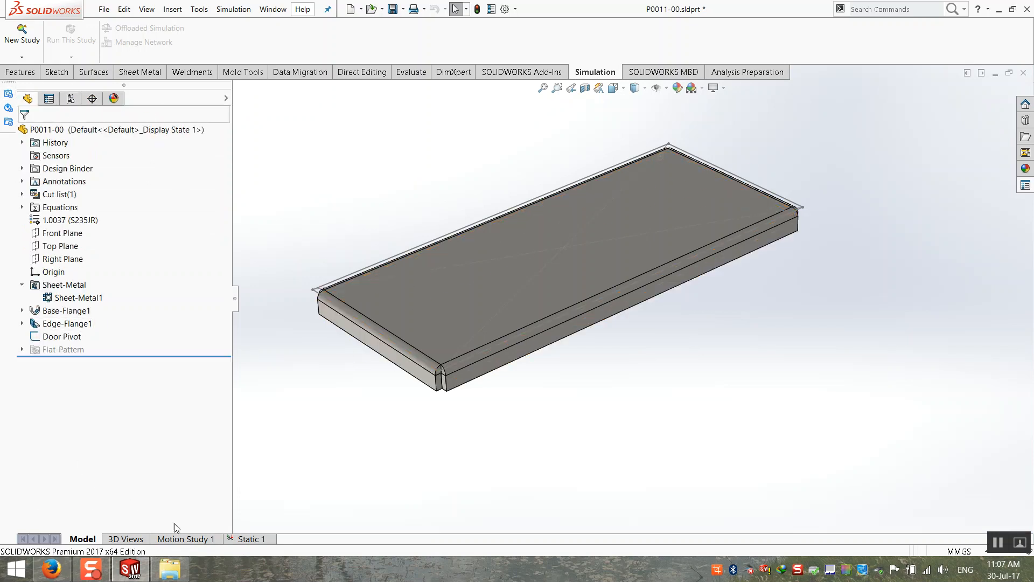
pyautogui.click(250, 538)
pyautogui.rightClick(58, 242)
pyautogui.click(80, 263)
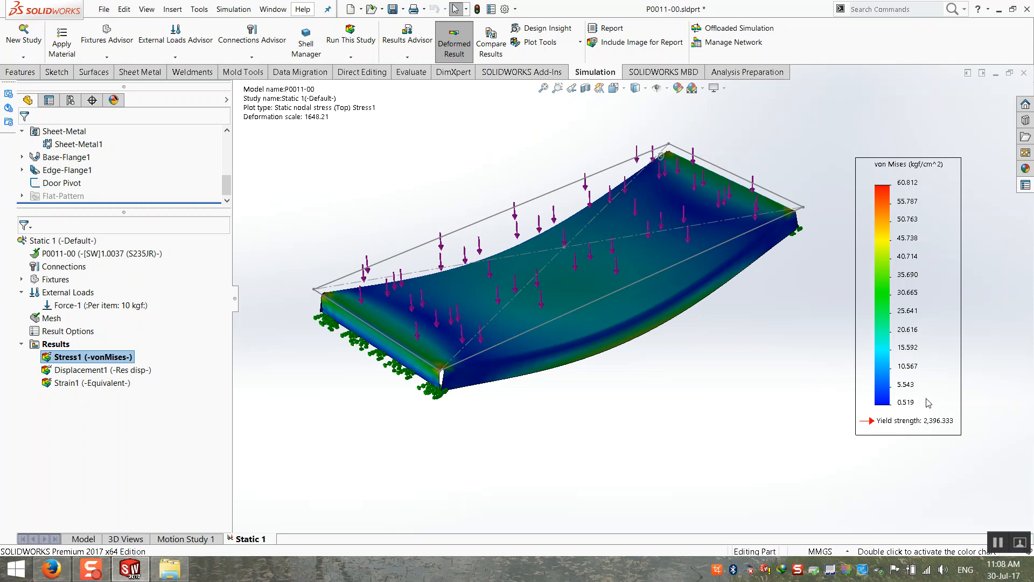
pyautogui.rightClick(81, 360)
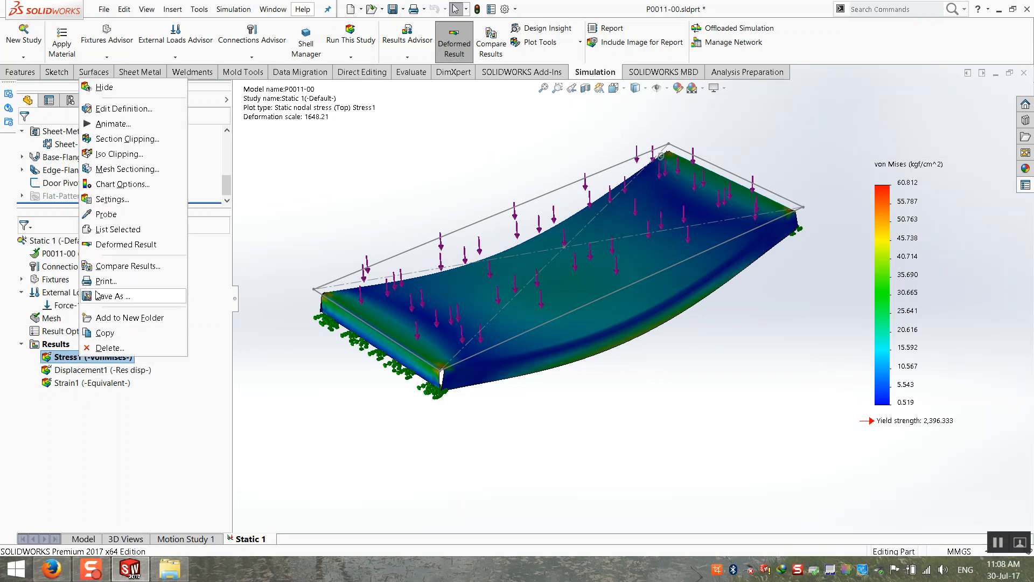
pyautogui.click(101, 215)
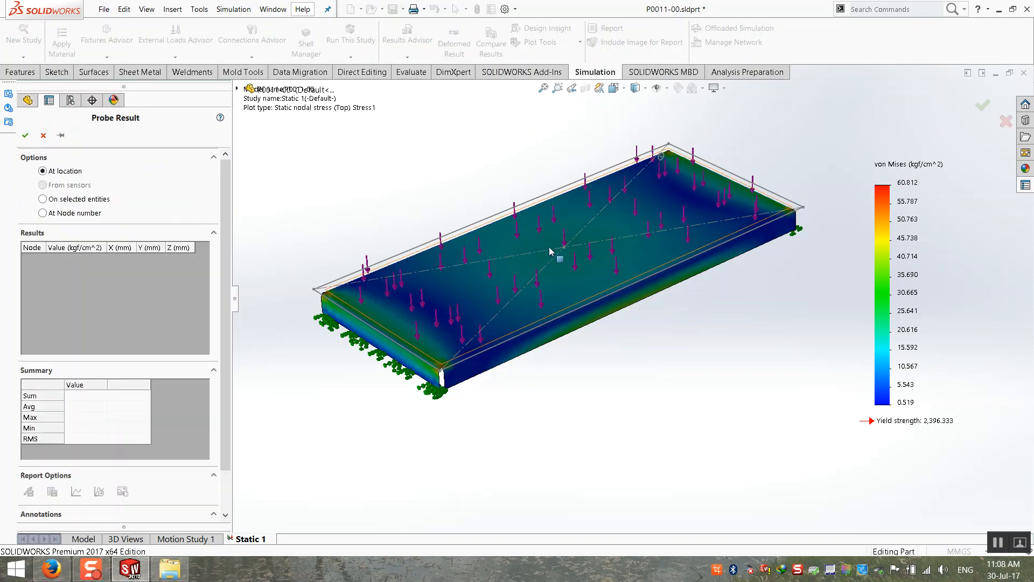
pyautogui.click(43, 135)
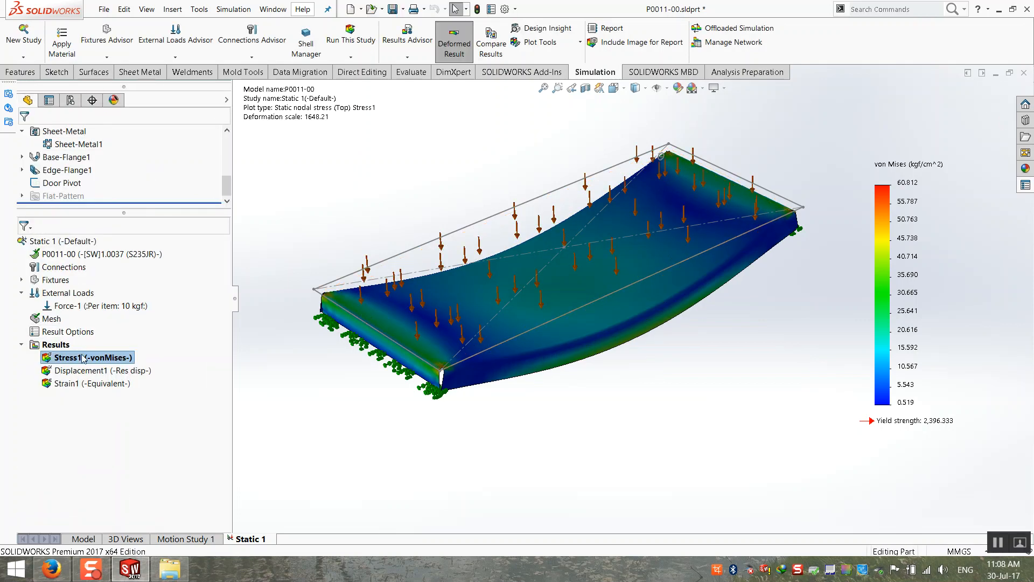
# Step: Probe the Stress1 plot at three locations near the middle of the plate's upper face and spread the callouts apart
pyautogui.rightClick(82, 359)
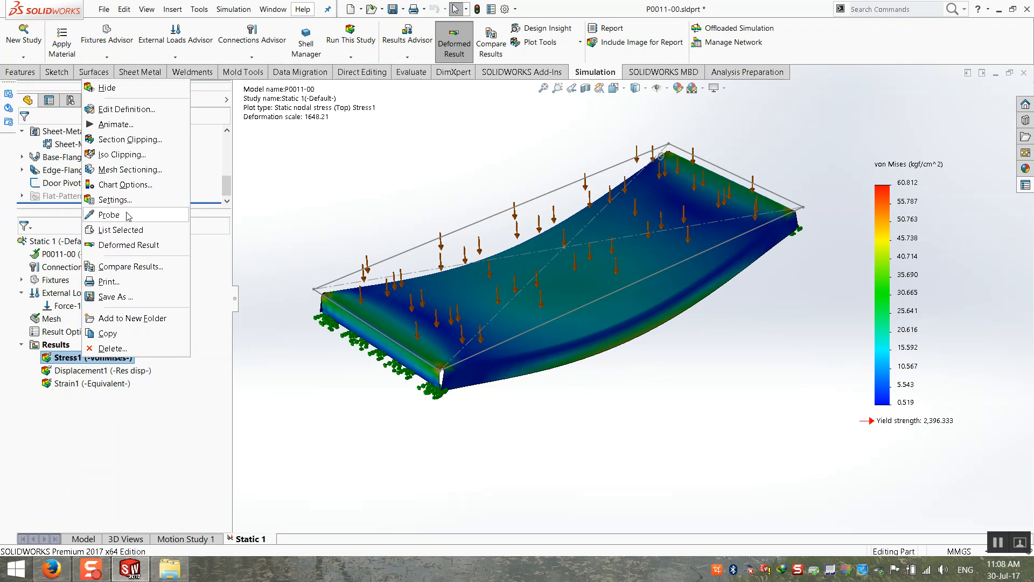
pyautogui.click(108, 215)
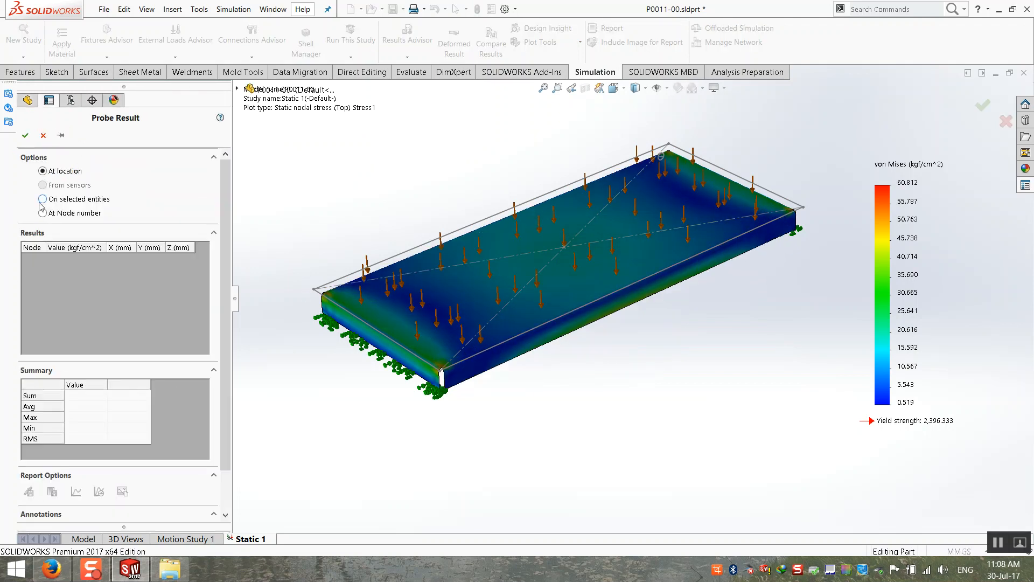
pyautogui.click(587, 272)
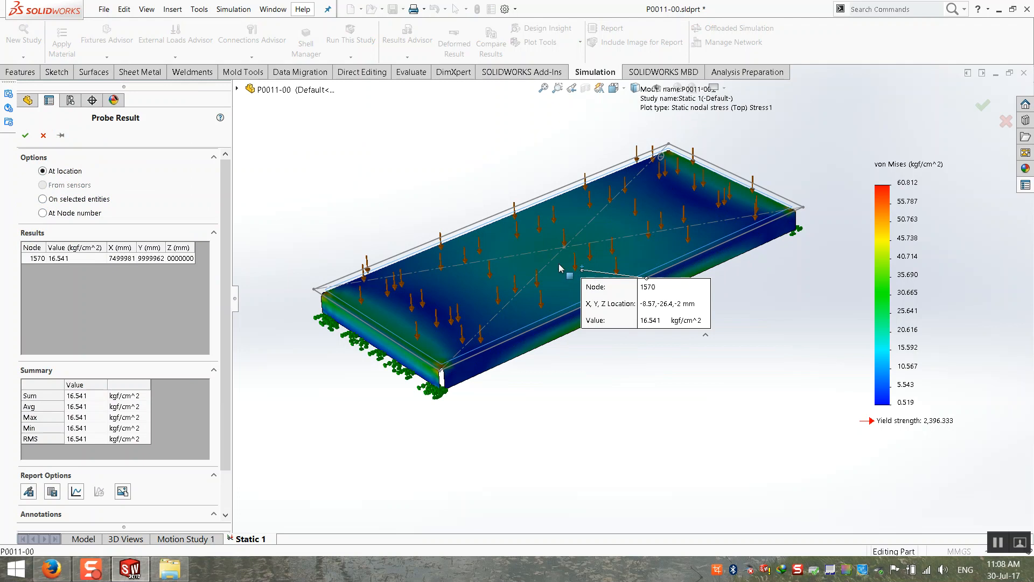
pyautogui.click(555, 264)
pyautogui.click(545, 240)
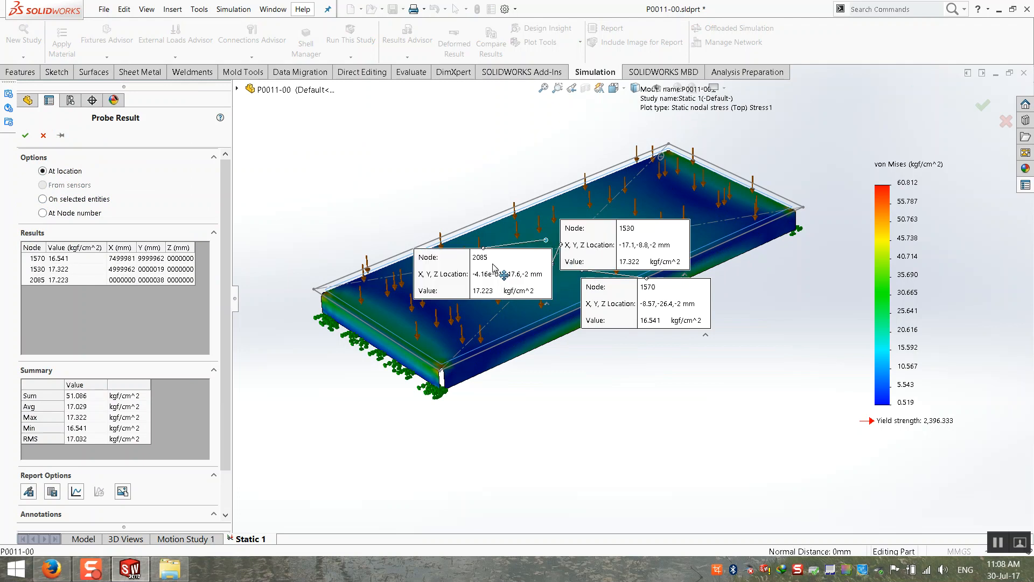
pyautogui.moveTo(630, 250); pyautogui.dragTo(651, 135)
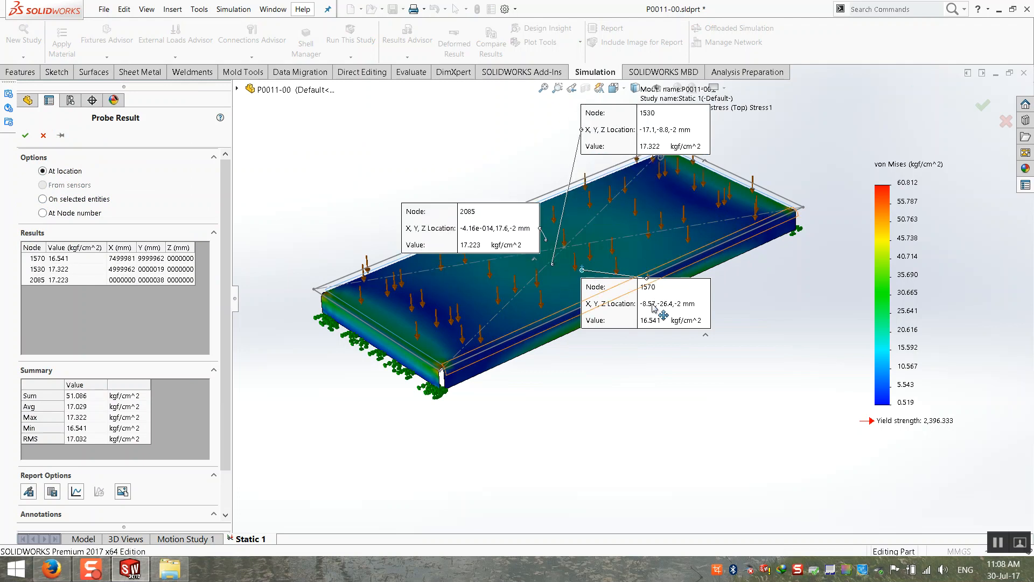
pyautogui.moveTo(609, 303); pyautogui.dragTo(694, 318)
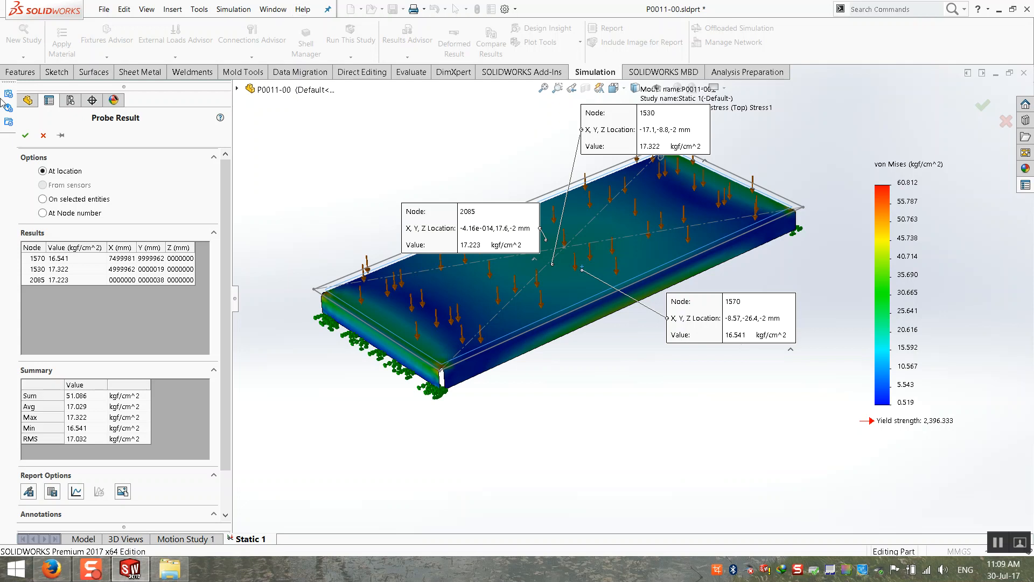
pyautogui.click(25, 136)
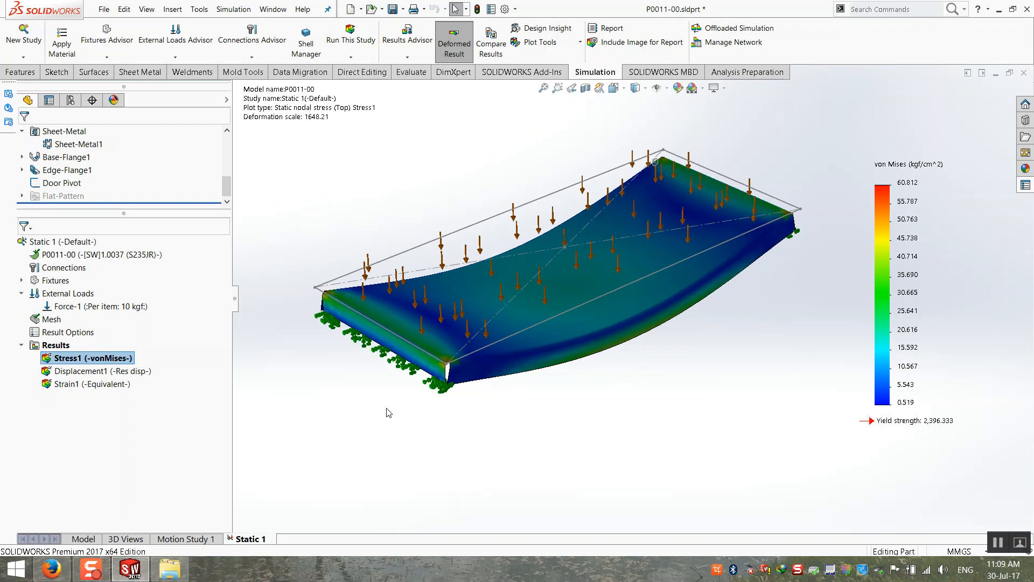
# Step: Inspect the deformed stress result and display the Displacement1 plot of the Static 1 study
pyautogui.scroll(1, 485, 375)
pyautogui.moveTo(487, 377); pyautogui.dragTo(442, 283, button='middle')
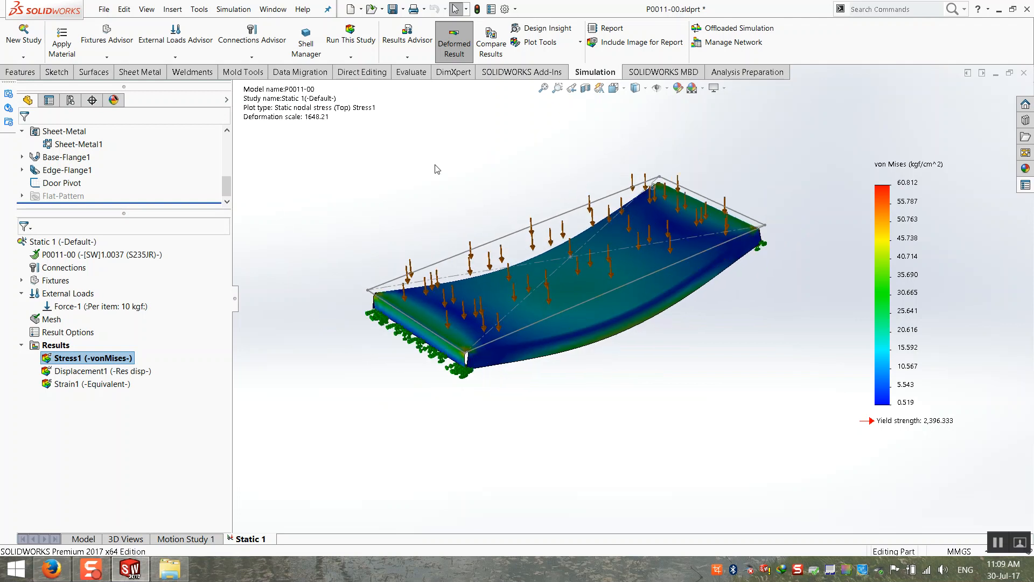
pyautogui.scroll(-2, 621, 220)
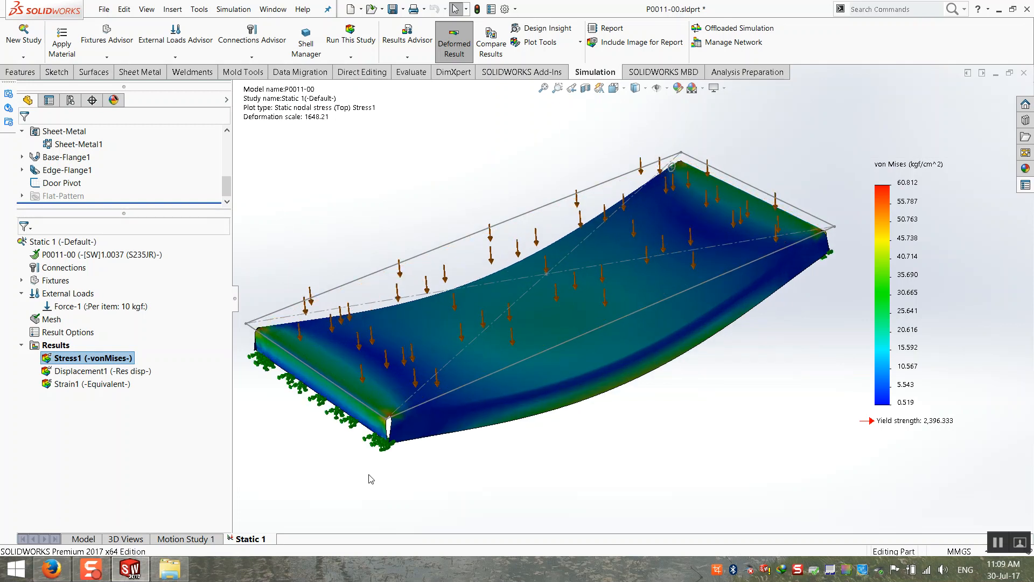
pyautogui.scroll(1, 371, 476)
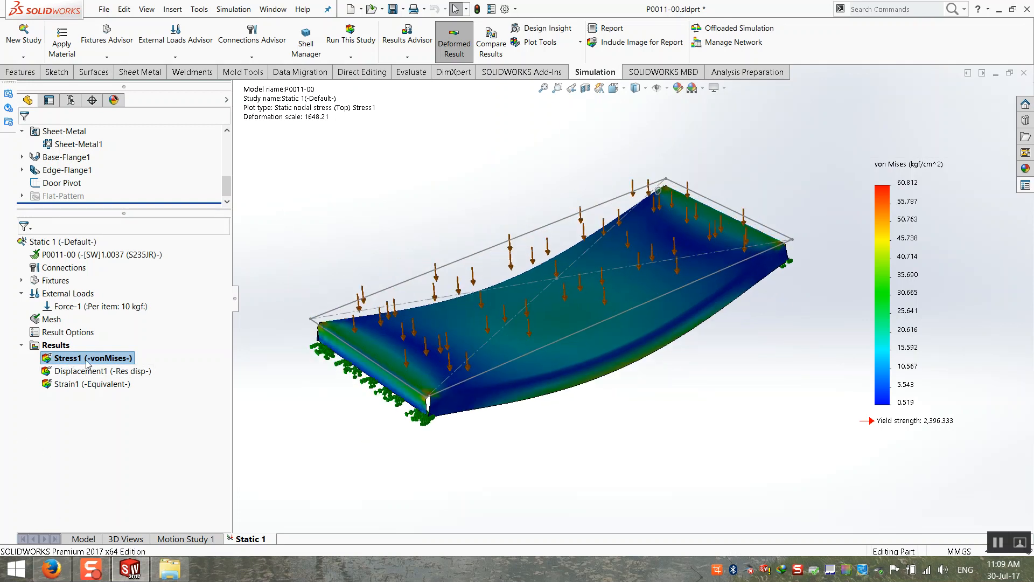
pyautogui.click(73, 376)
pyautogui.doubleClick(73, 375)
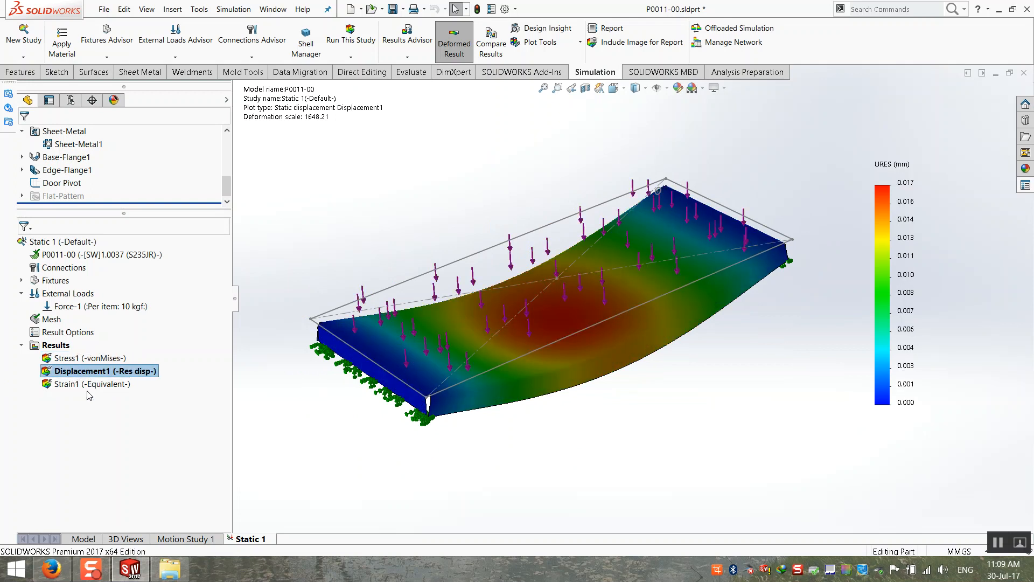
# Step: Delete the Strain1 plot from the Static 1 results
pyautogui.rightClick(90, 387)
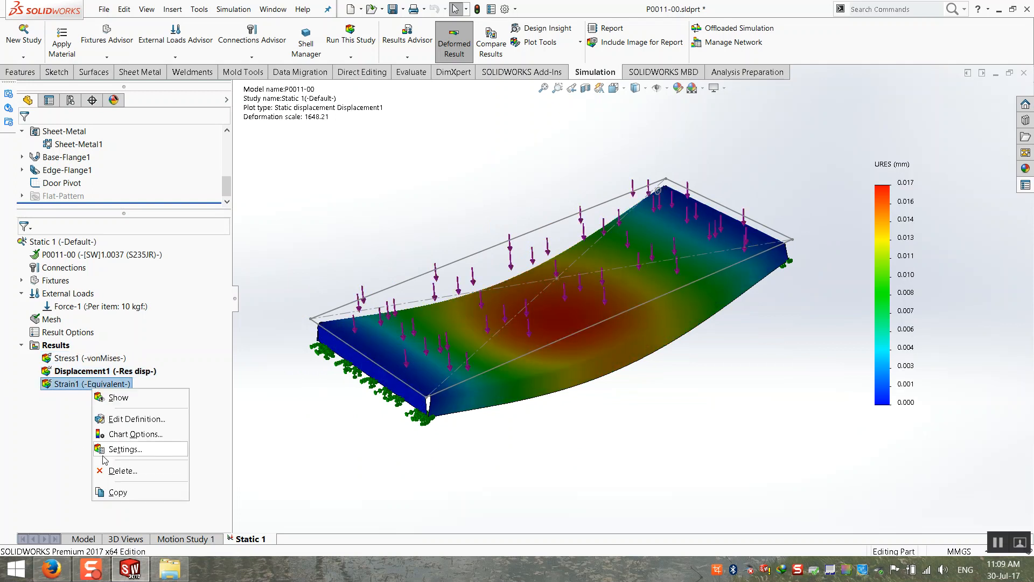
pyautogui.click(115, 471)
pyautogui.click(526, 315)
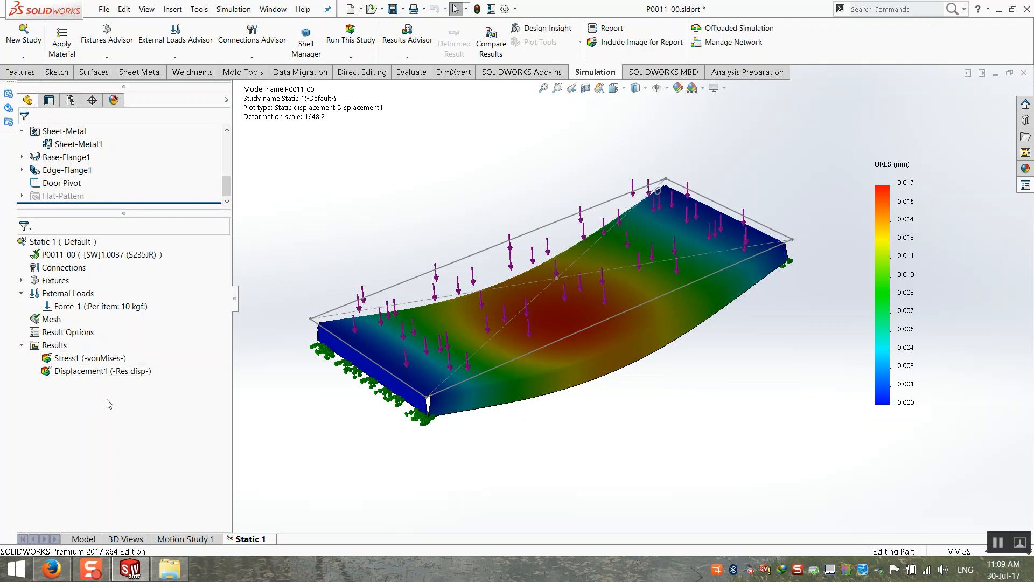
# Step: Compare the Stress1 and Displacement1 plots, ending on the von Mises stress plot with the whole part in view
pyautogui.doubleClick(86, 359)
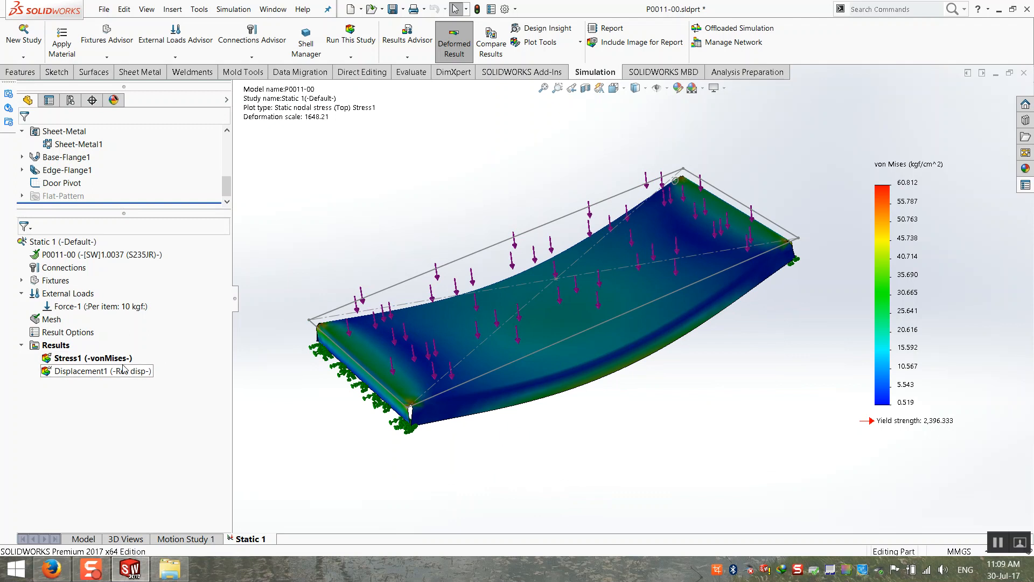
pyautogui.doubleClick(87, 374)
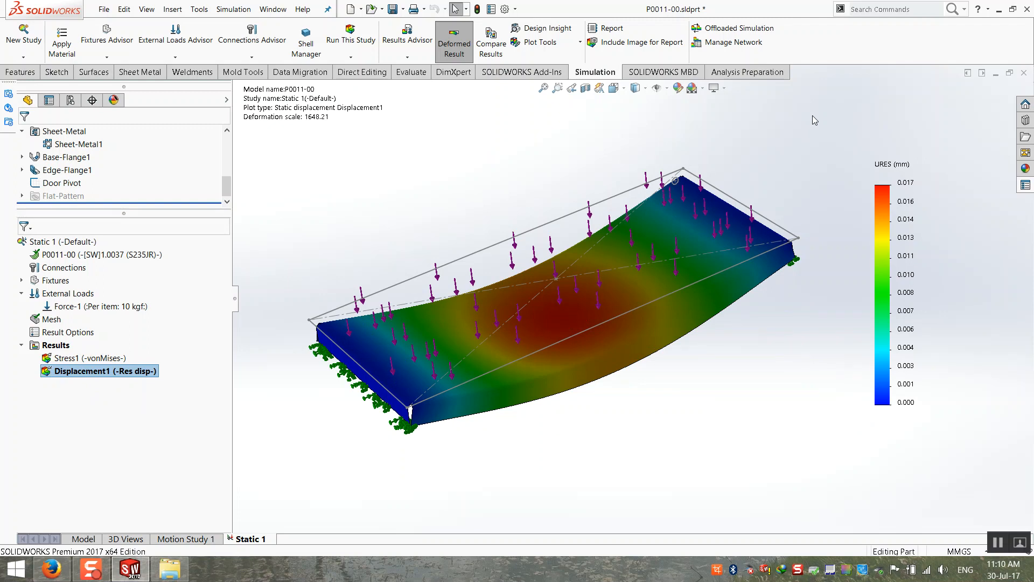
pyautogui.doubleClick(73, 357)
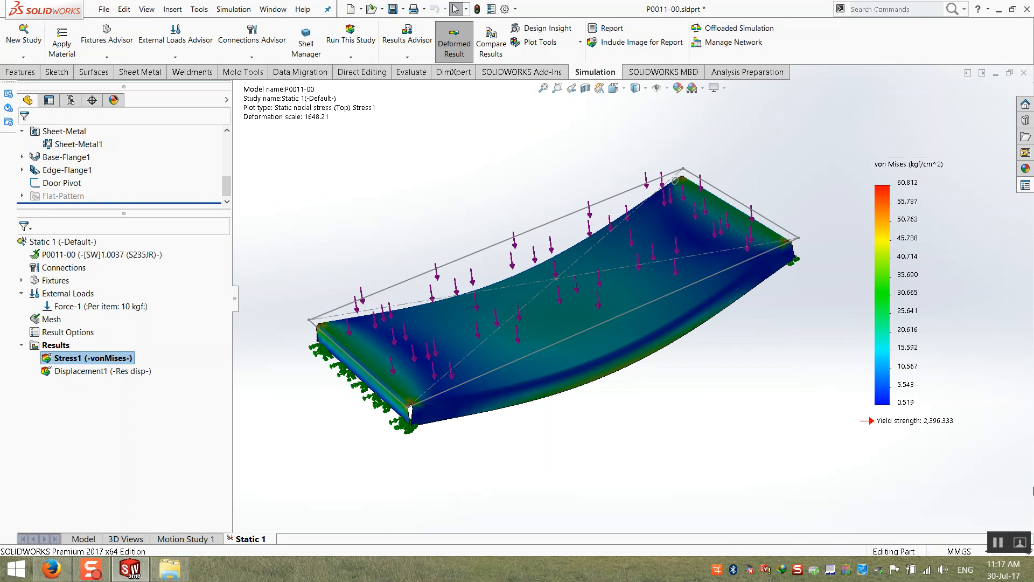
pyautogui.scroll(3, 517, 180)
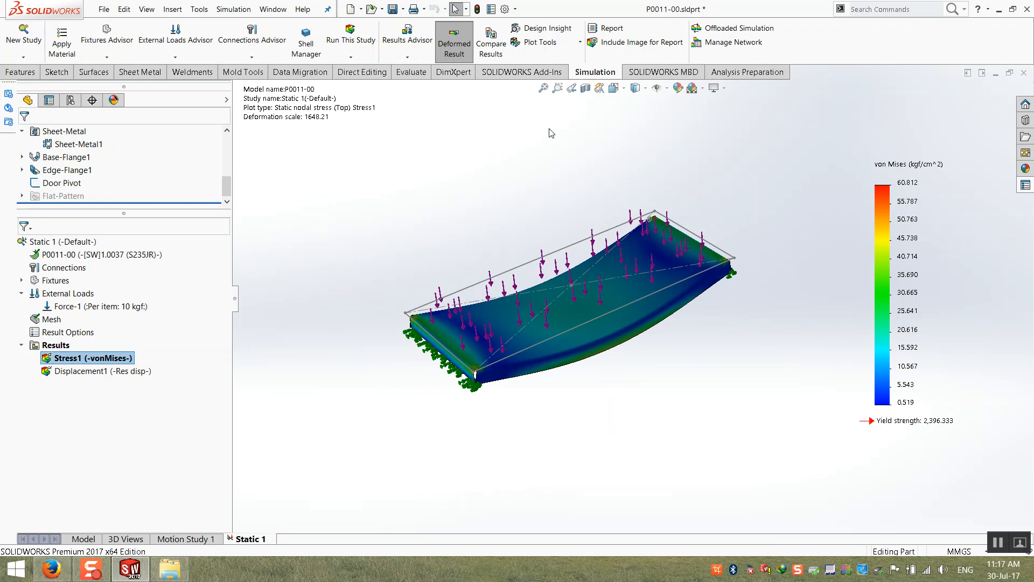
pyautogui.click(544, 87)
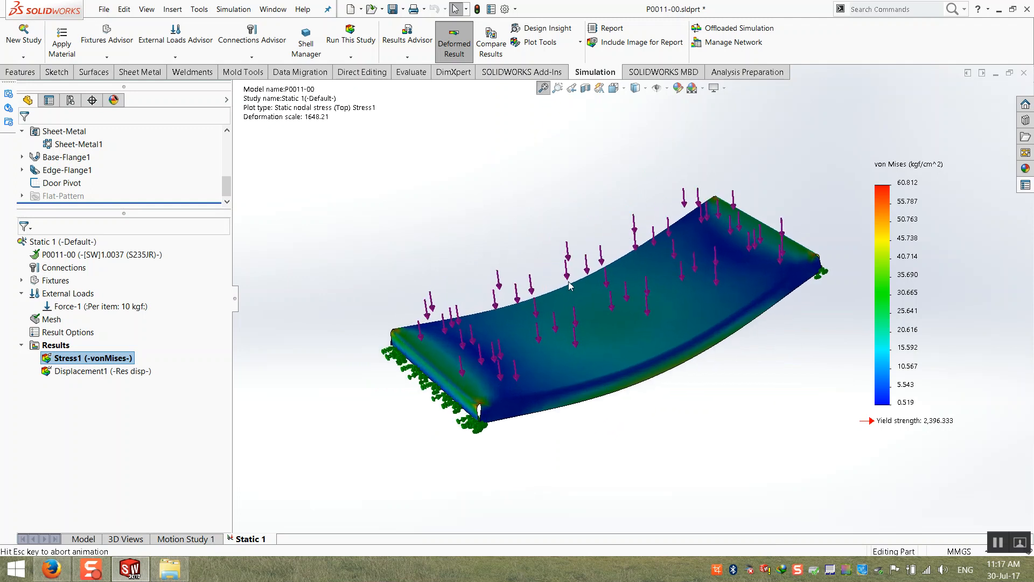
# Step: Return to the part model and close P0011-00 without saving the changes
pyautogui.click(83, 539)
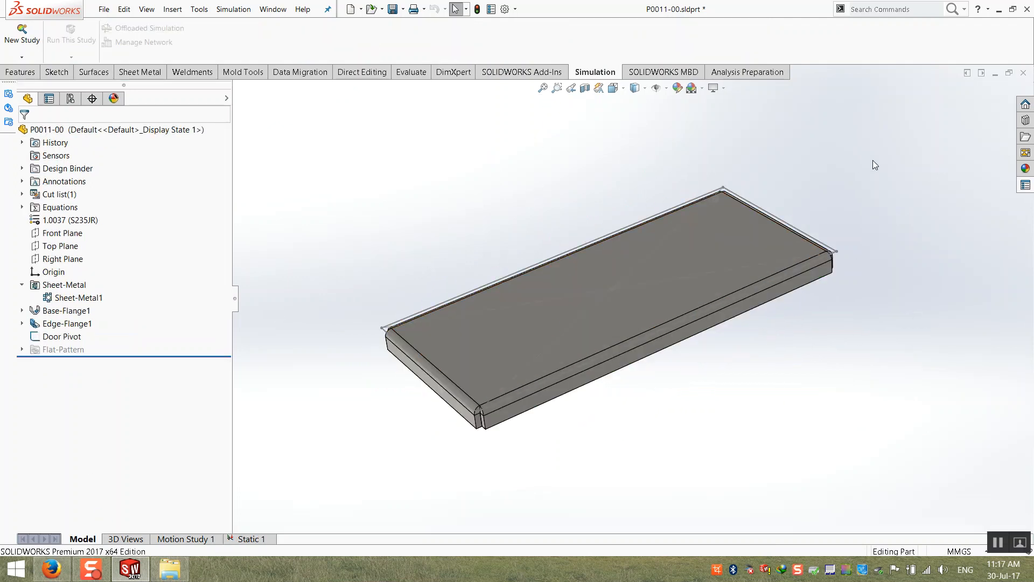
pyautogui.click(1024, 72)
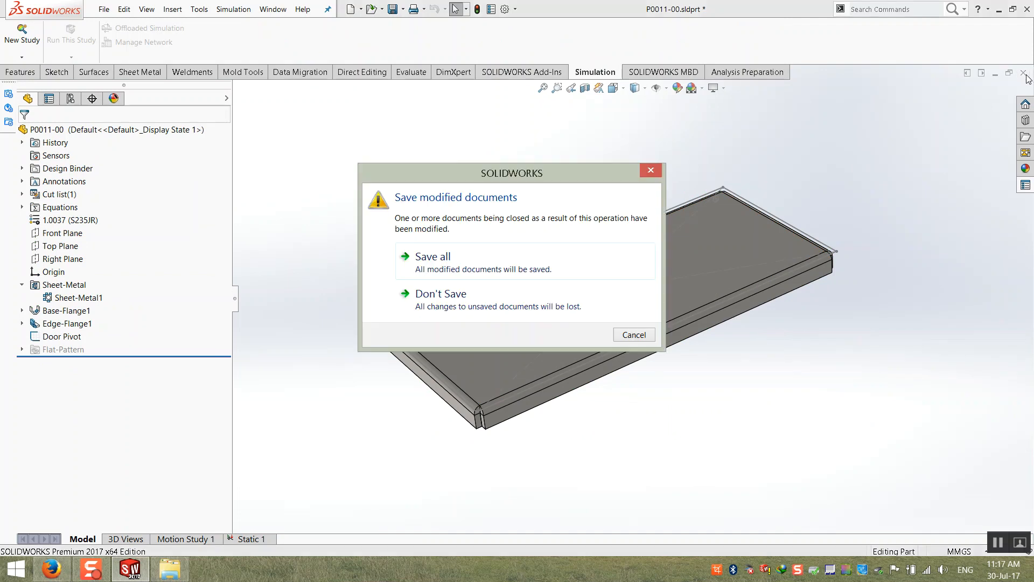
pyautogui.click(536, 302)
# Step: Create a new part and start an Extruded Boss/Base sketch on the Top Plane
pyautogui.click(104, 10)
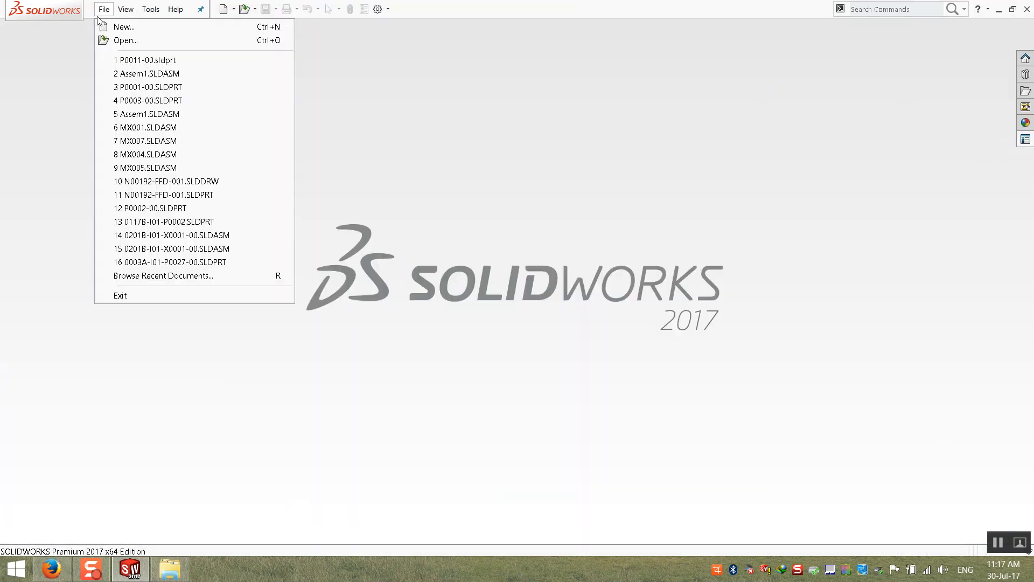
pyautogui.click(116, 25)
pyautogui.doubleClick(289, 162)
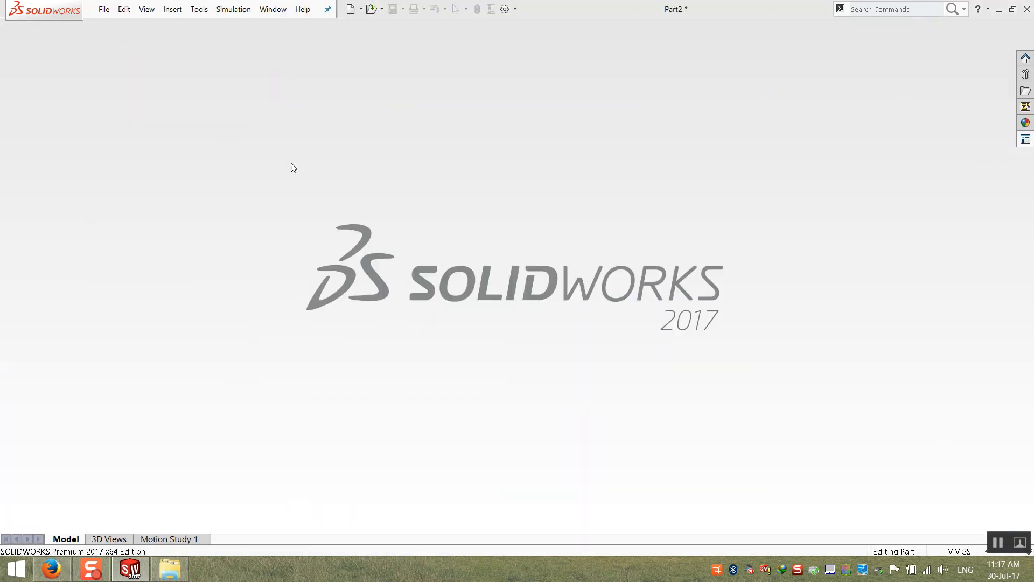
pyautogui.click(33, 74)
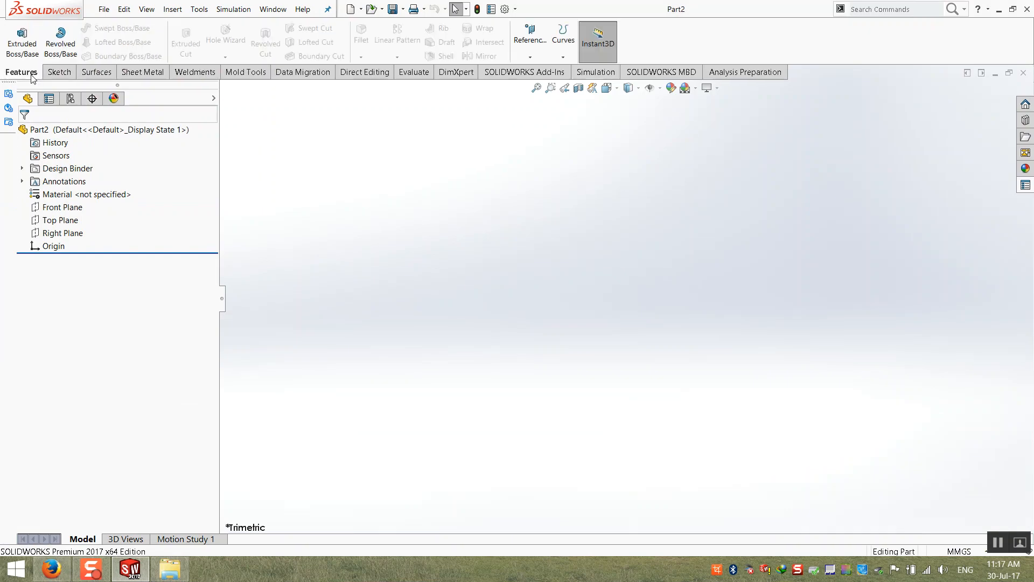
pyautogui.click(22, 40)
pyautogui.click(379, 296)
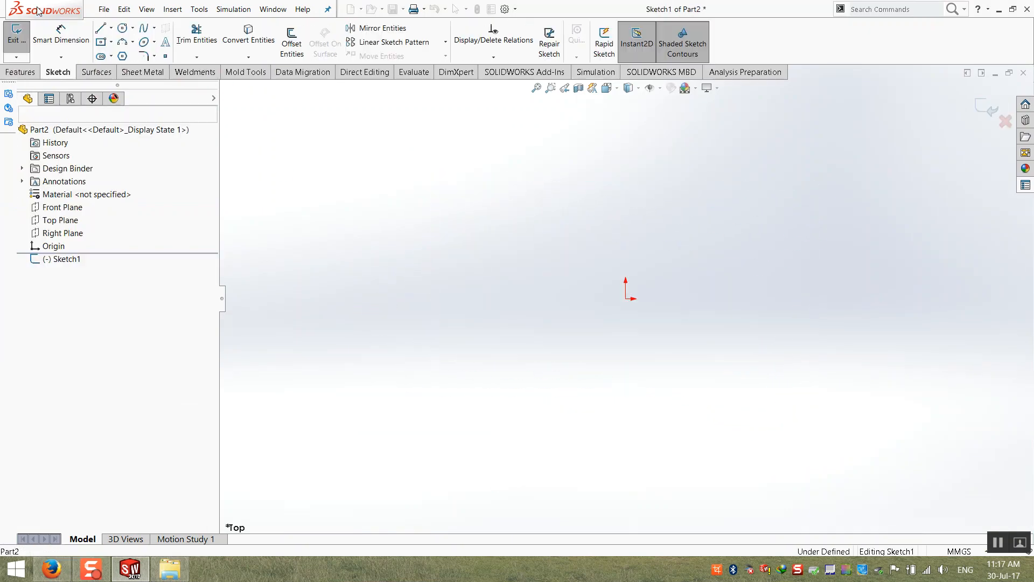
pyautogui.click(101, 43)
pyautogui.click(101, 56)
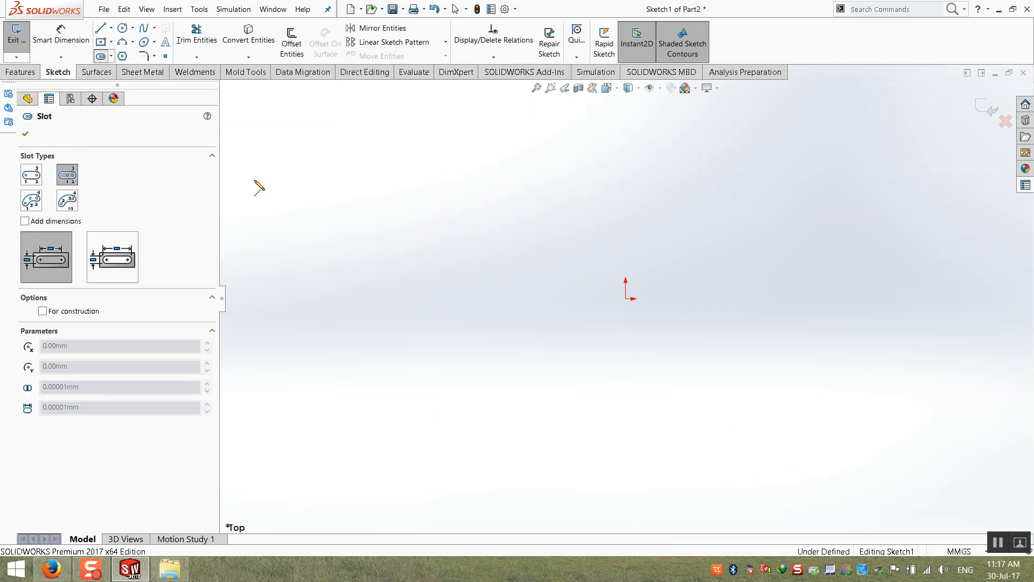
pyautogui.click(626, 299)
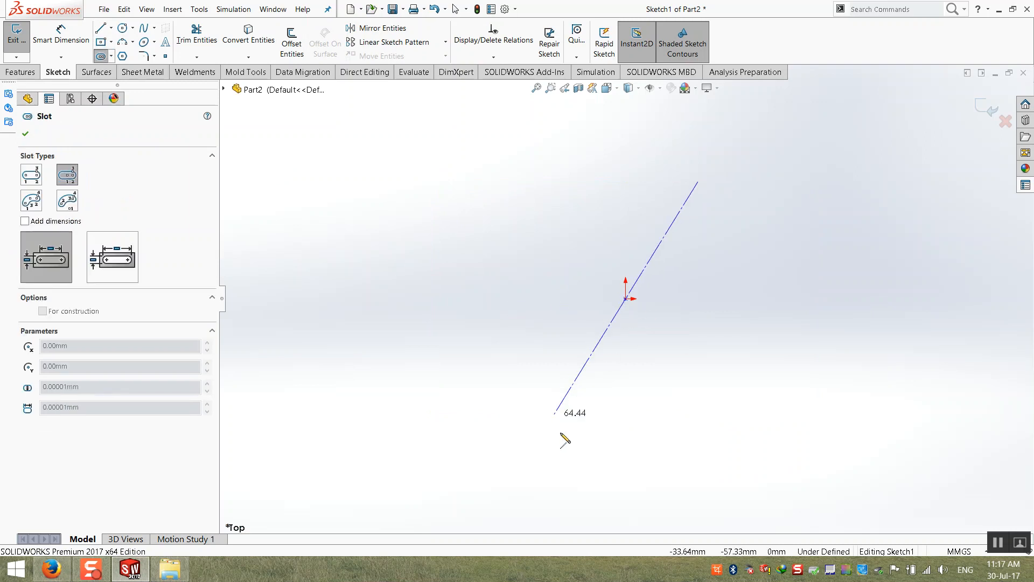
pyautogui.press('Escape')
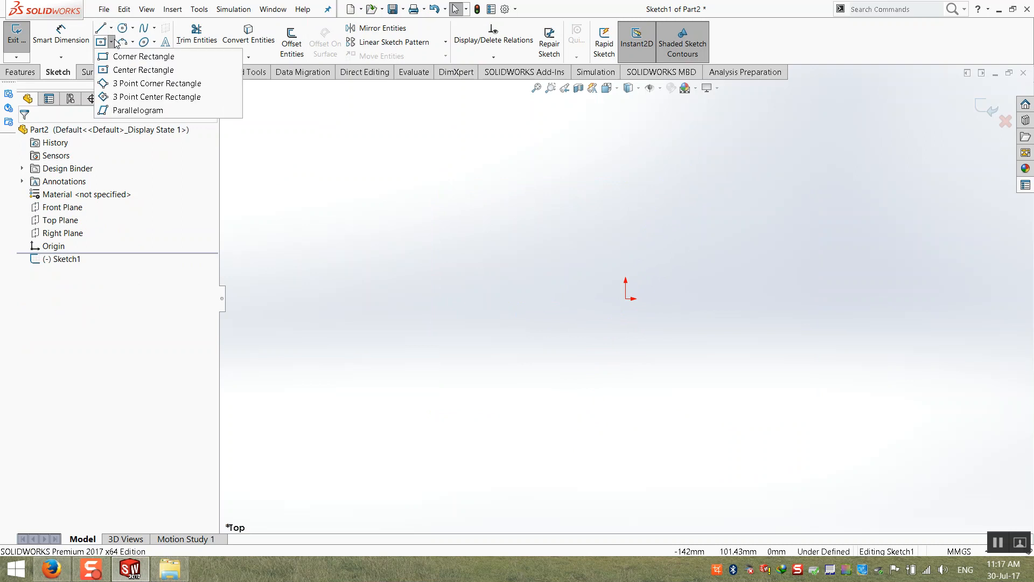
pyautogui.click(101, 29)
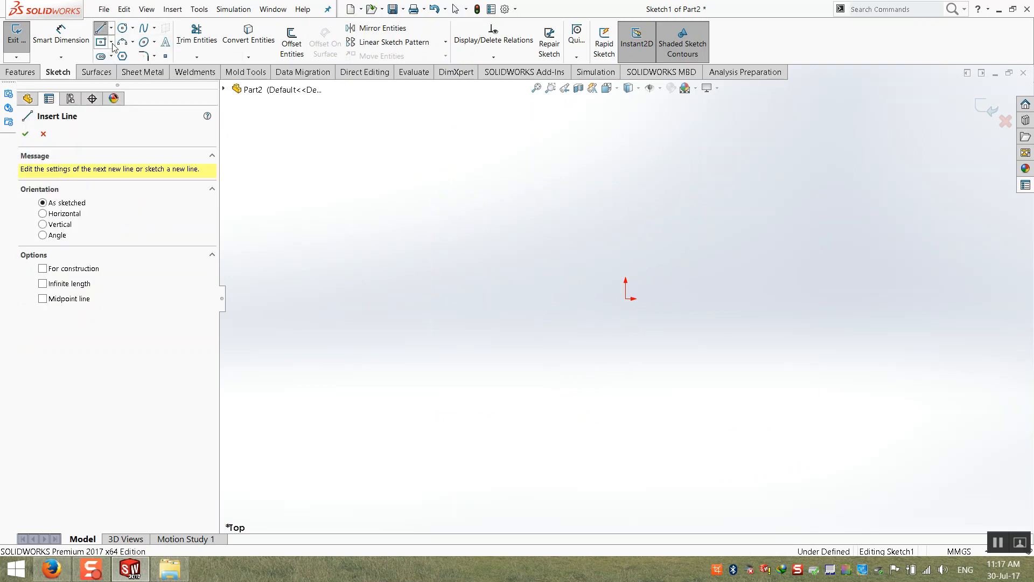
pyautogui.click(112, 43)
pyautogui.click(103, 29)
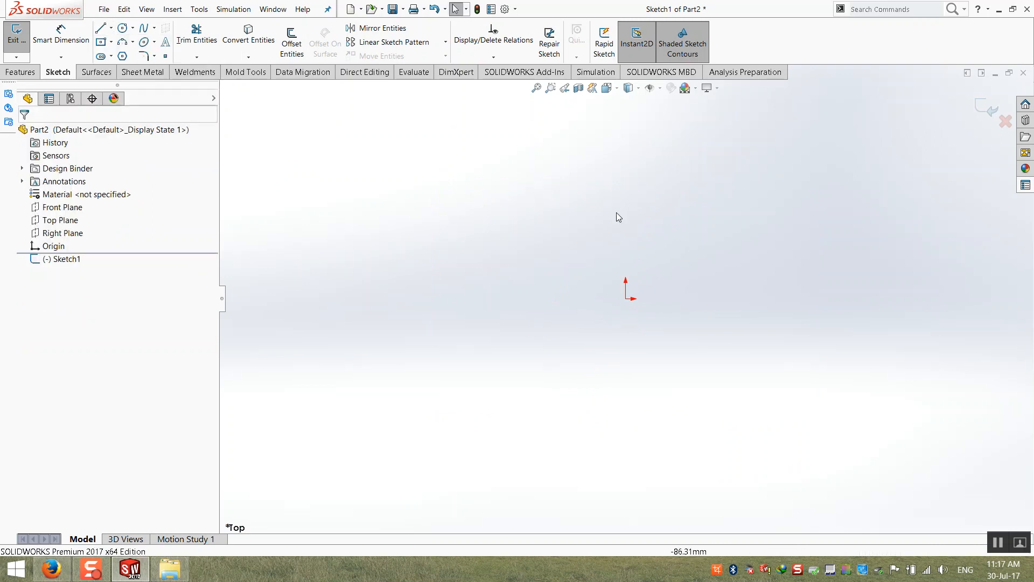
# Step: Sketch a closed triangle from three lines around the origin, with its apex above and a nearly horizontal base below
pyautogui.click(100, 29)
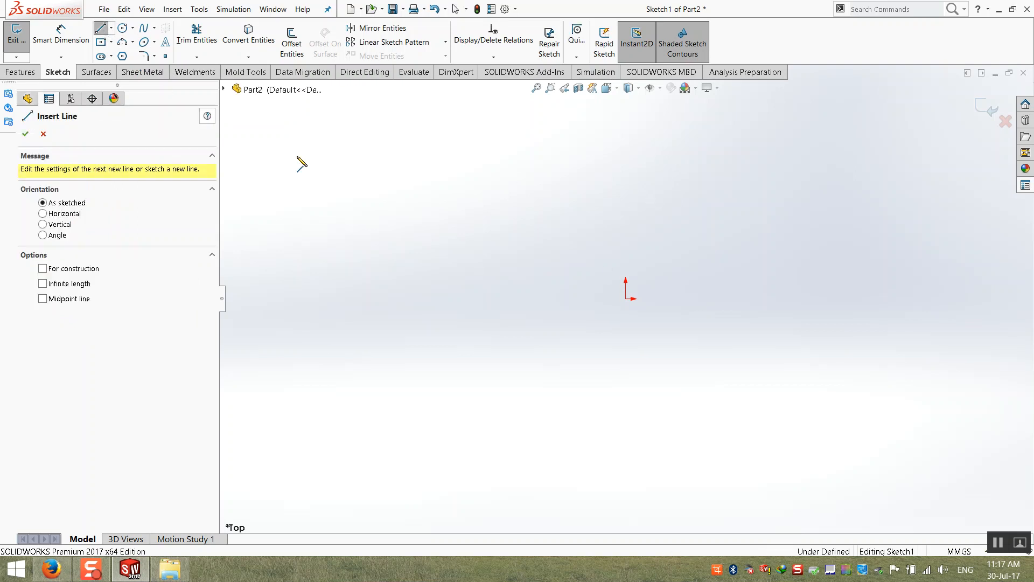
pyautogui.click(671, 248)
pyautogui.click(654, 191)
pyautogui.click(726, 329)
pyautogui.click(550, 333)
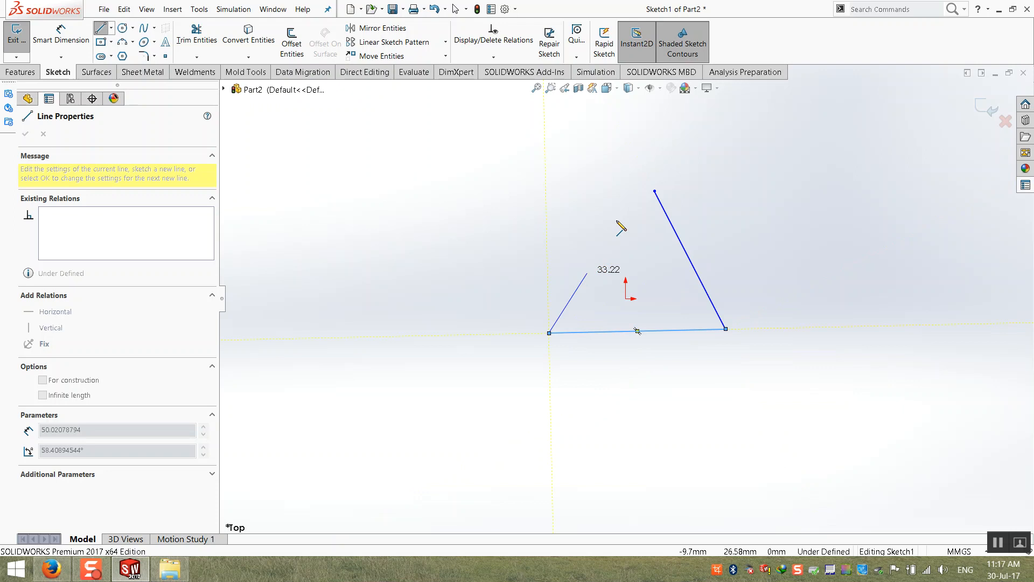
pyautogui.click(654, 191)
pyautogui.scroll(-3, 715, 263)
pyautogui.press('Escape')
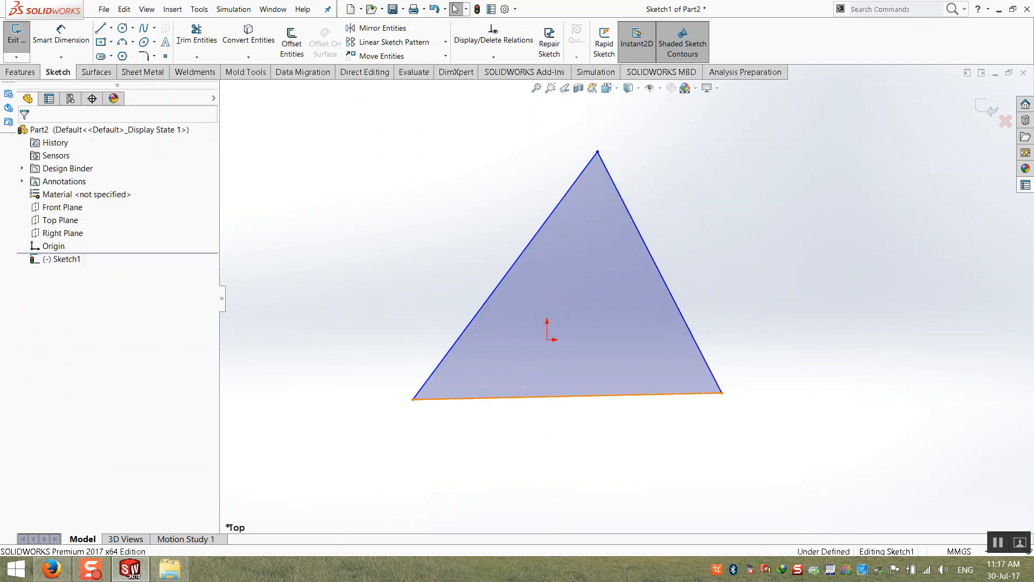
# Step: Draw a centerline from the triangle's apex to the midpoint of its base
pyautogui.click(582, 397)
pyautogui.click(245, 114)
pyautogui.click(111, 27)
pyautogui.click(127, 44)
pyautogui.click(598, 152)
pyautogui.click(567, 397)
pyautogui.press('Escape')
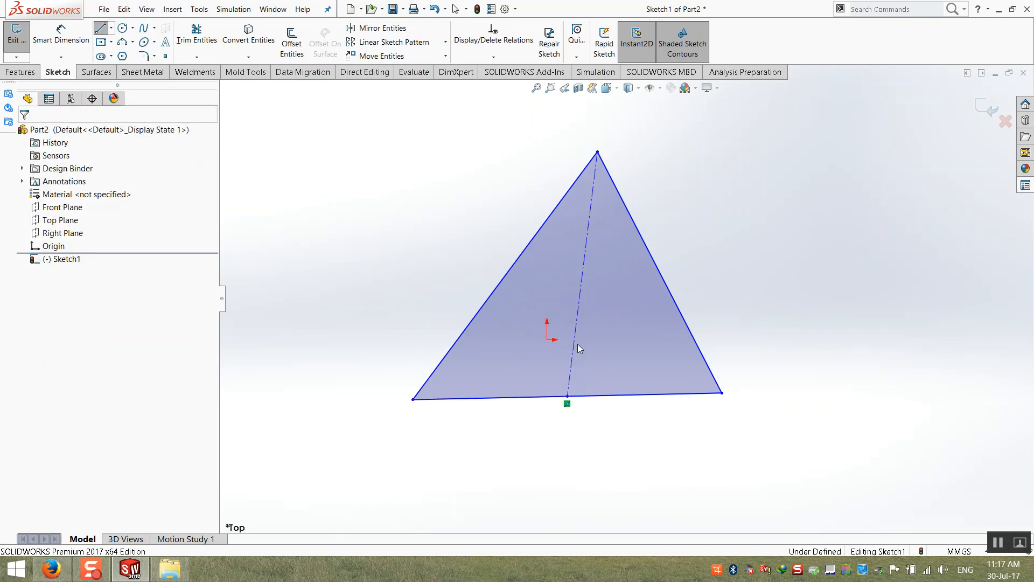
# Step: Make the centerline vertical and the triangle's base horizontal
pyautogui.click(575, 351)
pyautogui.click(28, 285)
pyautogui.click(458, 257)
pyautogui.click(526, 399)
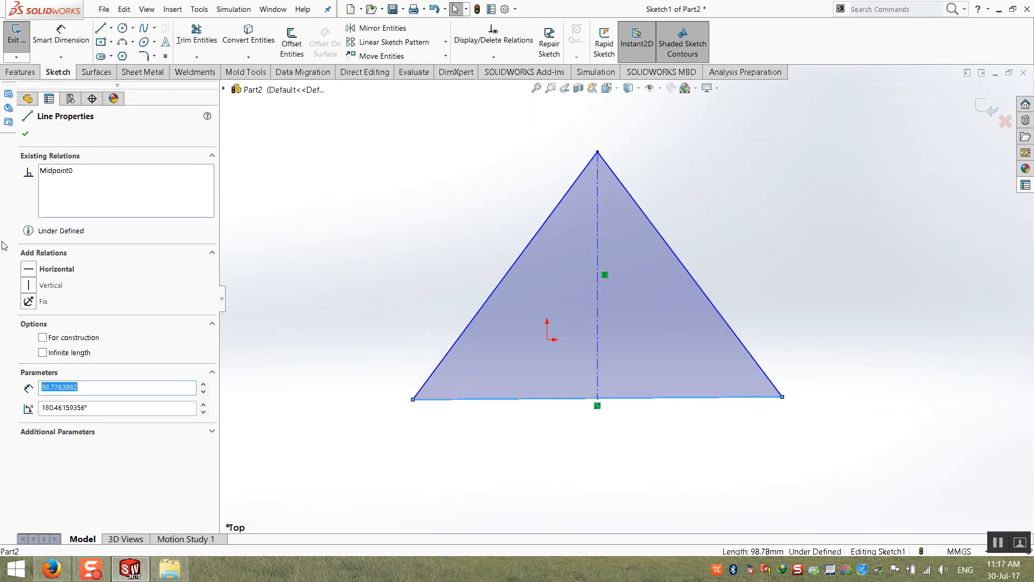
pyautogui.click(430, 337)
# Step: Apply an Equal relation to the triangle's three sides and shrink the triangle by moving its lower-left vertex inward
pyautogui.click(447, 398)
pyautogui.click(438, 384)
pyautogui.click(432, 373)
pyautogui.keyDown('ctrl'); pyautogui.click(450, 398); pyautogui.keyUp('ctrl')
pyautogui.keyDown('ctrl'); pyautogui.click(757, 368); pyautogui.keyUp('ctrl')
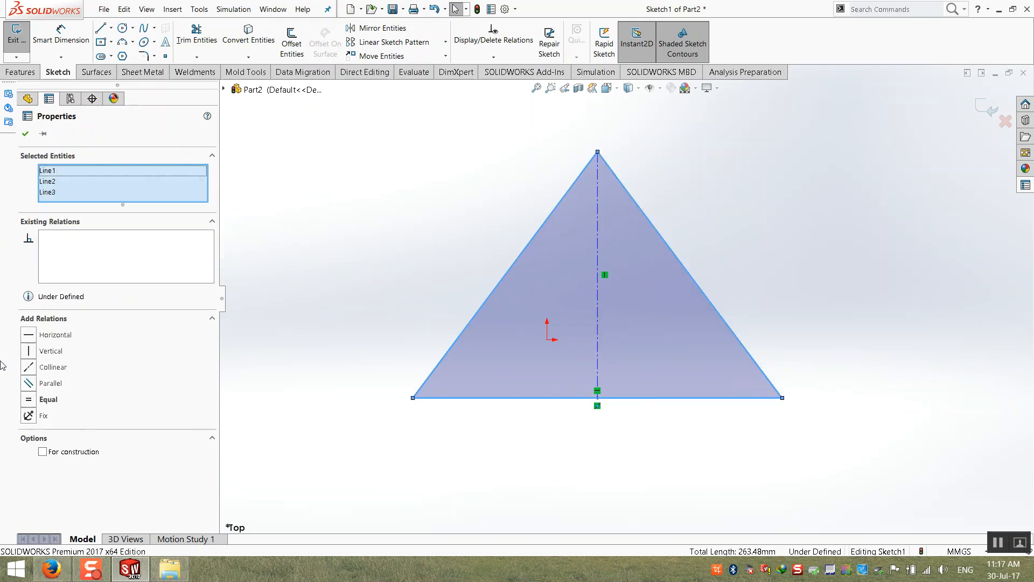
pyautogui.click(43, 400)
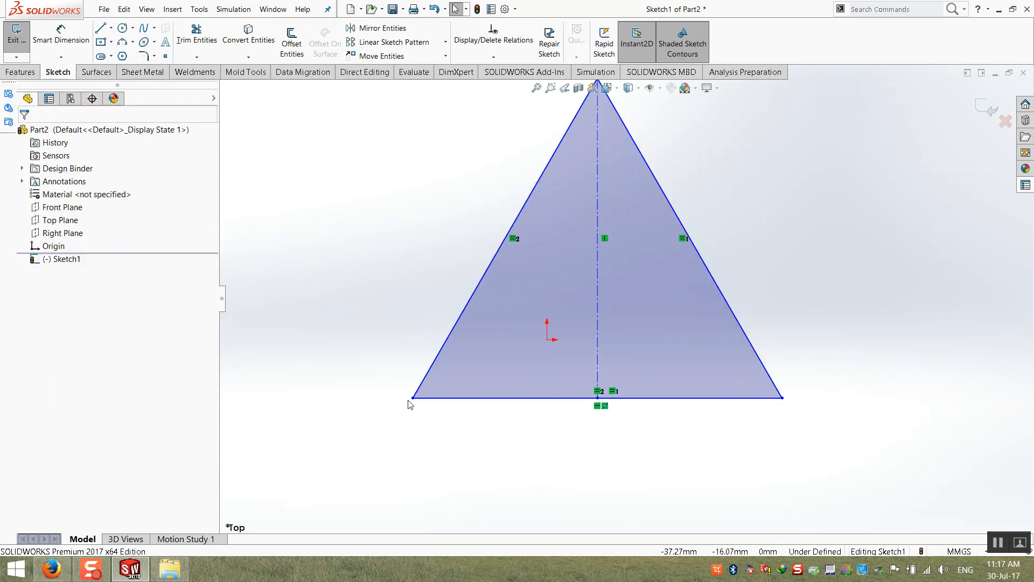
pyautogui.click(413, 397)
pyautogui.moveTo(427, 390); pyautogui.dragTo(541, 288)
pyautogui.scroll(-2, 655, 280)
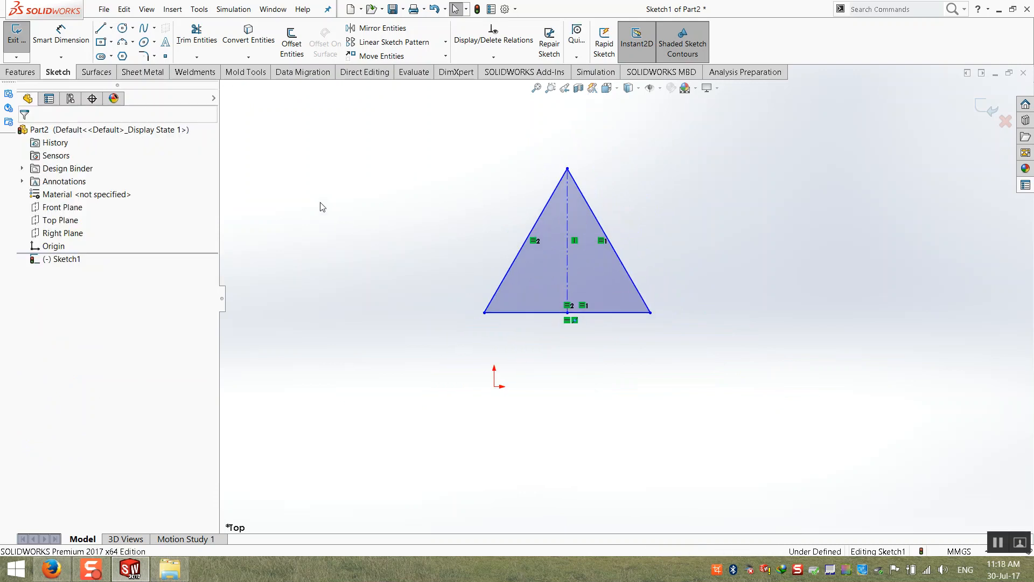
# Step: Draw a second centerline from the triangle's lower-left vertex to the midpoint of the opposite side
pyautogui.click(111, 28)
pyautogui.click(130, 56)
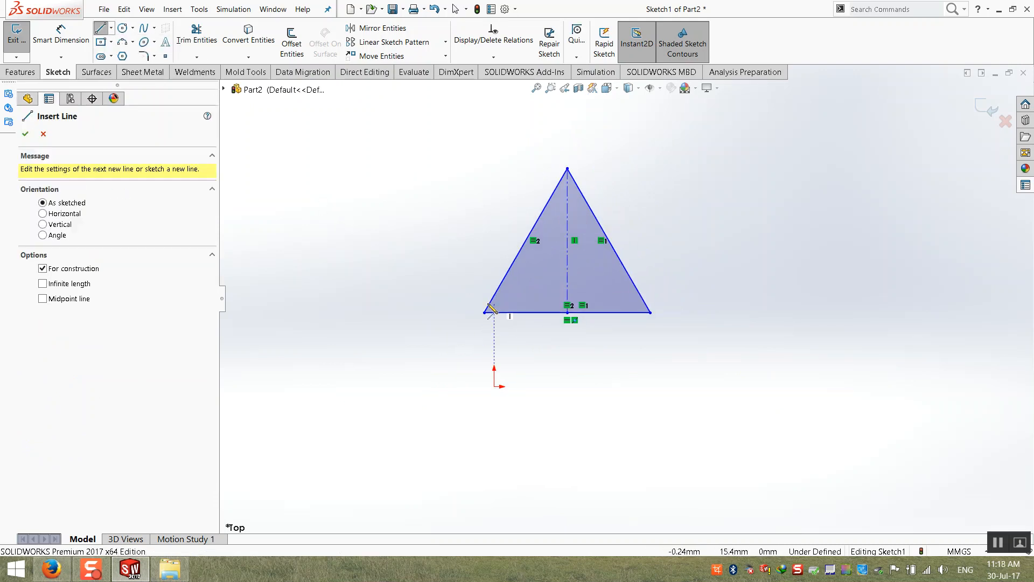
pyautogui.click(485, 312)
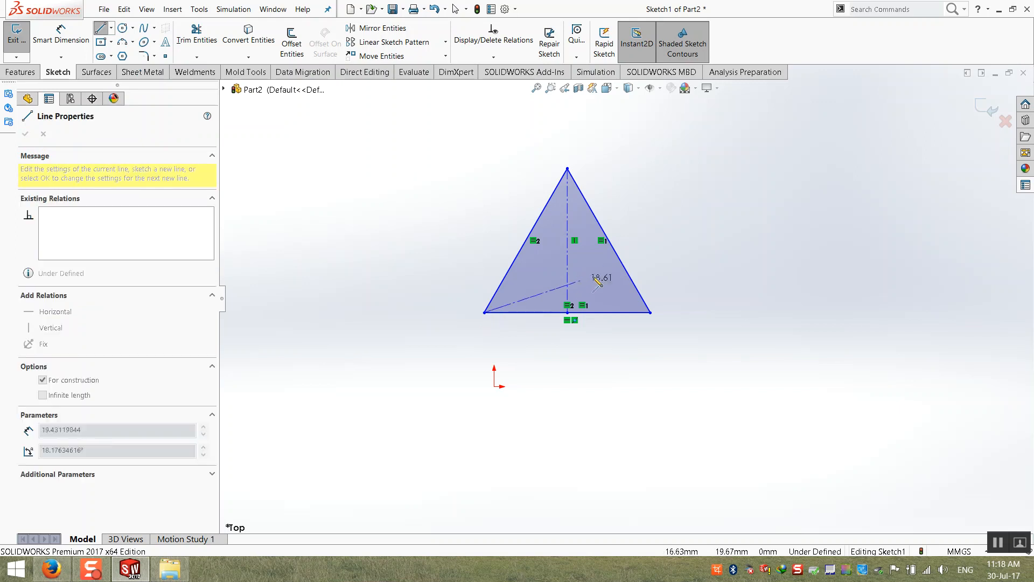
pyautogui.click(609, 241)
pyautogui.scroll(-2, 602, 246)
pyautogui.press('Escape')
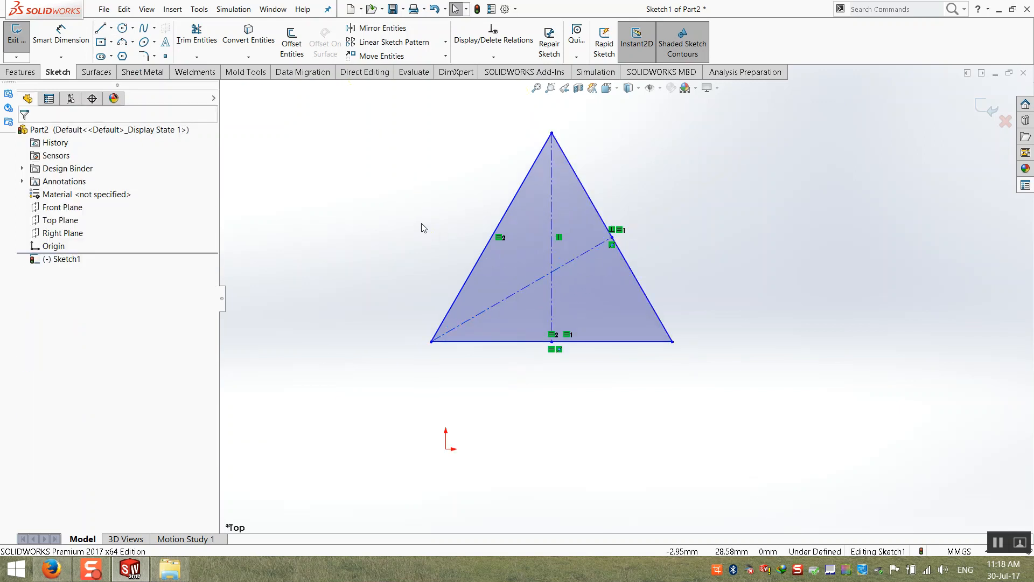
# Step: Centre the triangle by placing the intersection of its two centerlines on the origin, and reduce its size
pyautogui.click(565, 264)
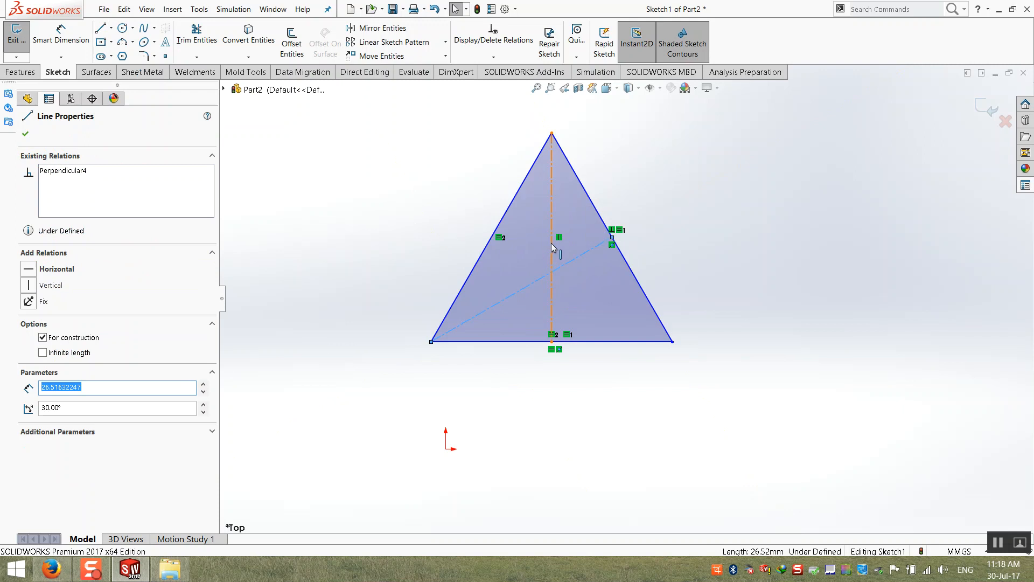
pyautogui.keyDown('ctrl'); pyautogui.click(552, 249); pyautogui.keyUp('ctrl')
pyautogui.keyDown('ctrl'); pyautogui.click(446, 450); pyautogui.keyUp('ctrl')
pyautogui.click(32, 339)
pyautogui.click(332, 218)
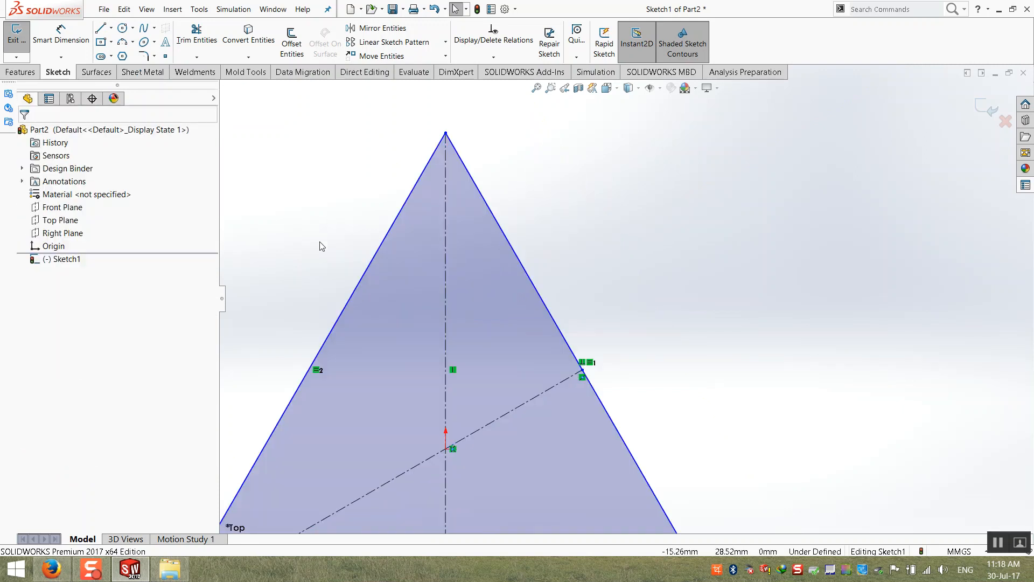
pyautogui.moveTo(406, 448); pyautogui.dragTo(398, 396)
pyautogui.click(398, 396)
# Step: Dimension the triangle's base to 50 mm and finish the sketch
pyautogui.click(84, 44)
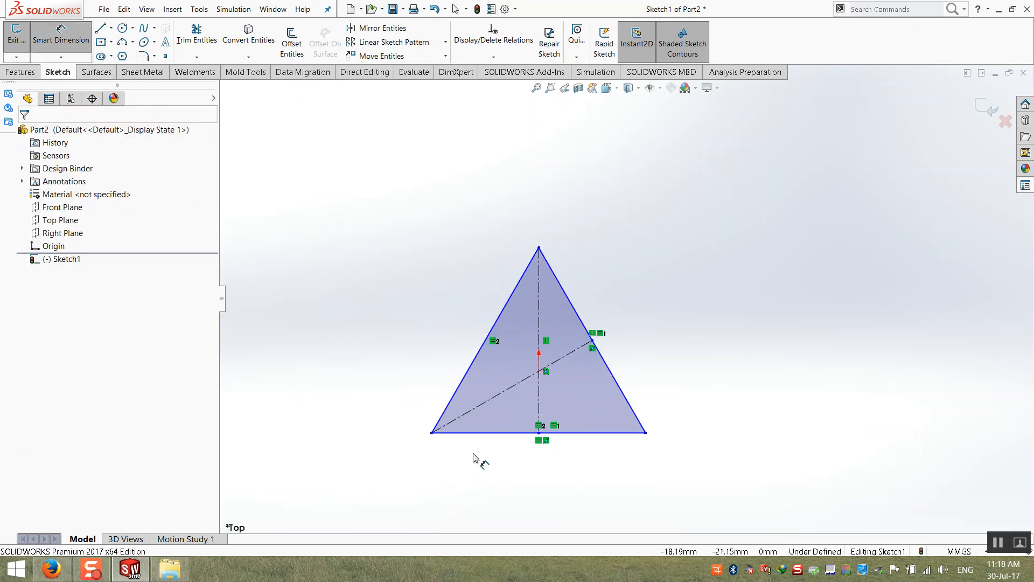
pyautogui.click(486, 433)
pyautogui.click(493, 459)
pyautogui.write('50')
pyautogui.press('Return')
pyautogui.click(987, 108)
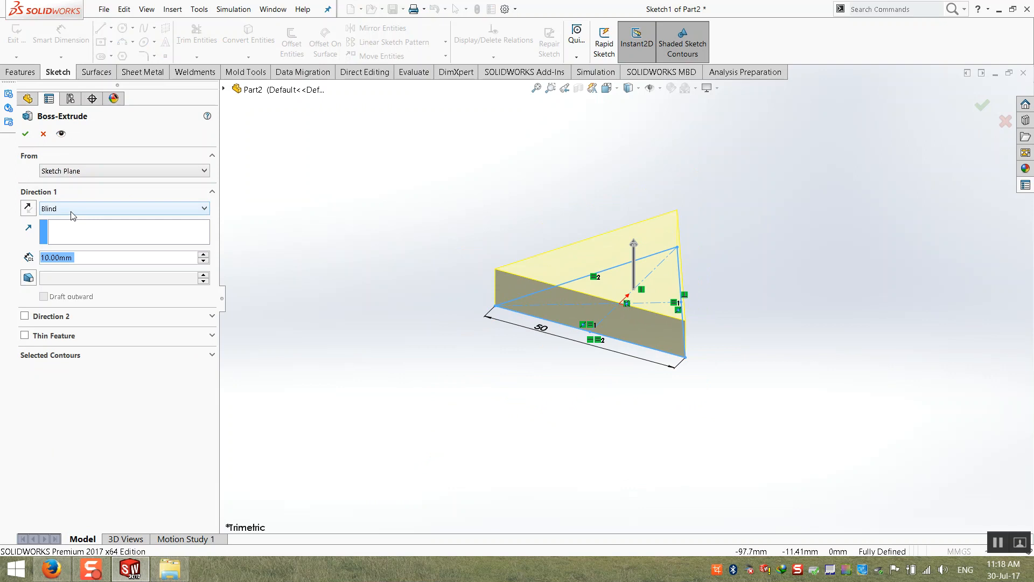
# Step: Extrude the triangle 100 mm with a Blind end condition from the sketch plane
pyautogui.write('100')
pyautogui.press('Return')
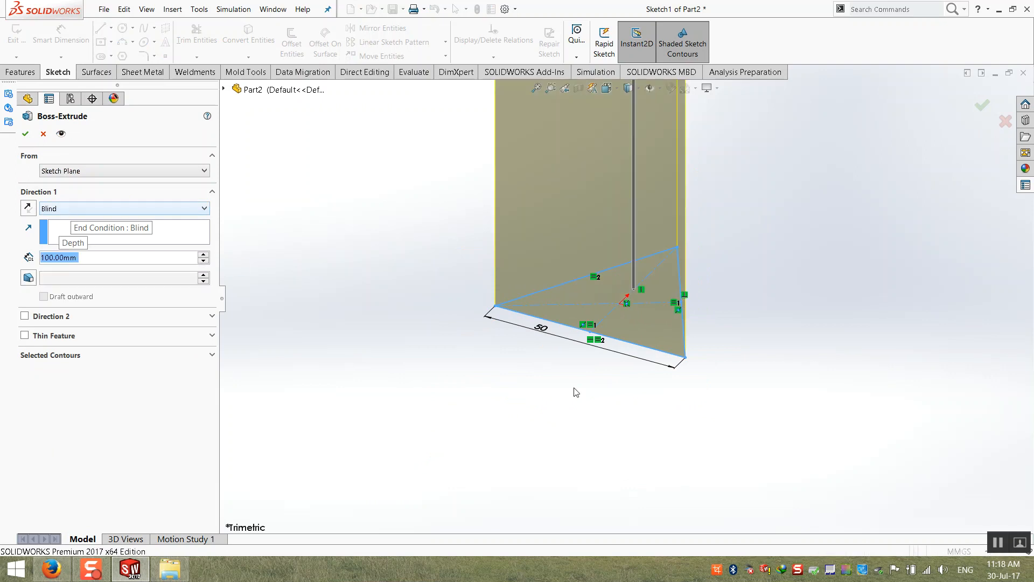
pyautogui.scroll(-2, 598, 198)
pyautogui.click(537, 89)
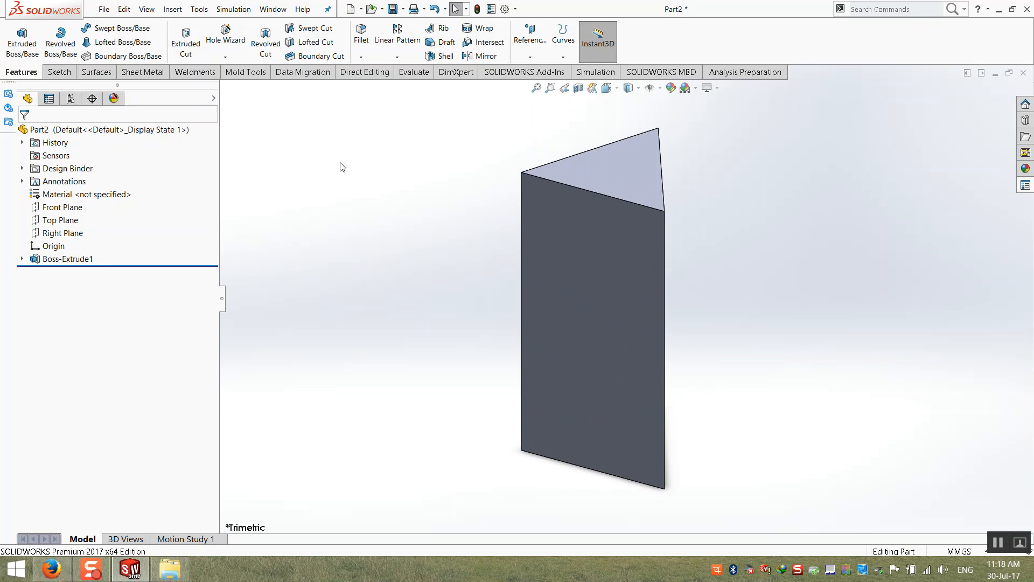
# Step: Assign the material Acrylic (Medium-high impact) from the Plastics category to the part
pyautogui.rightClick(100, 195)
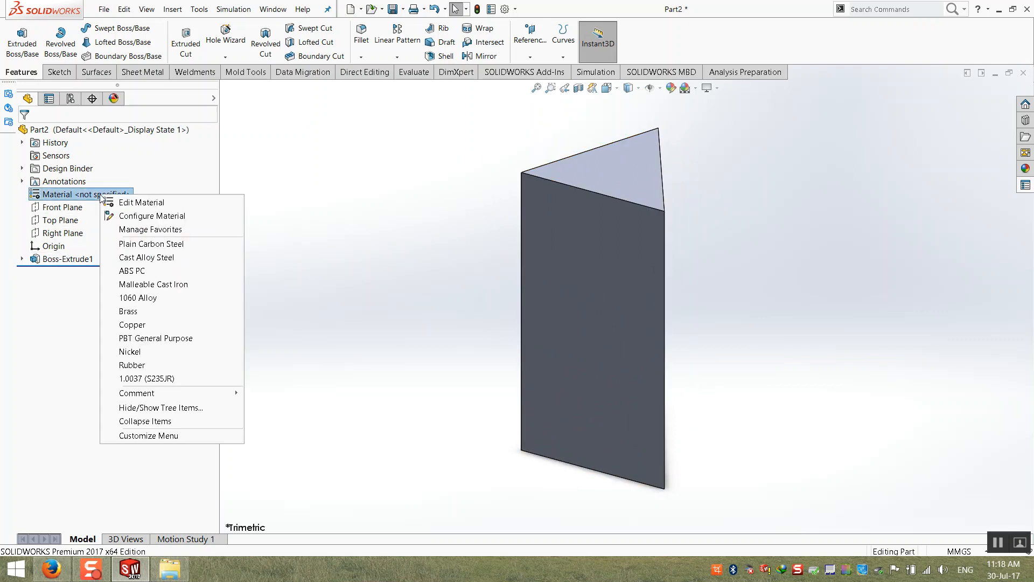
pyautogui.click(165, 204)
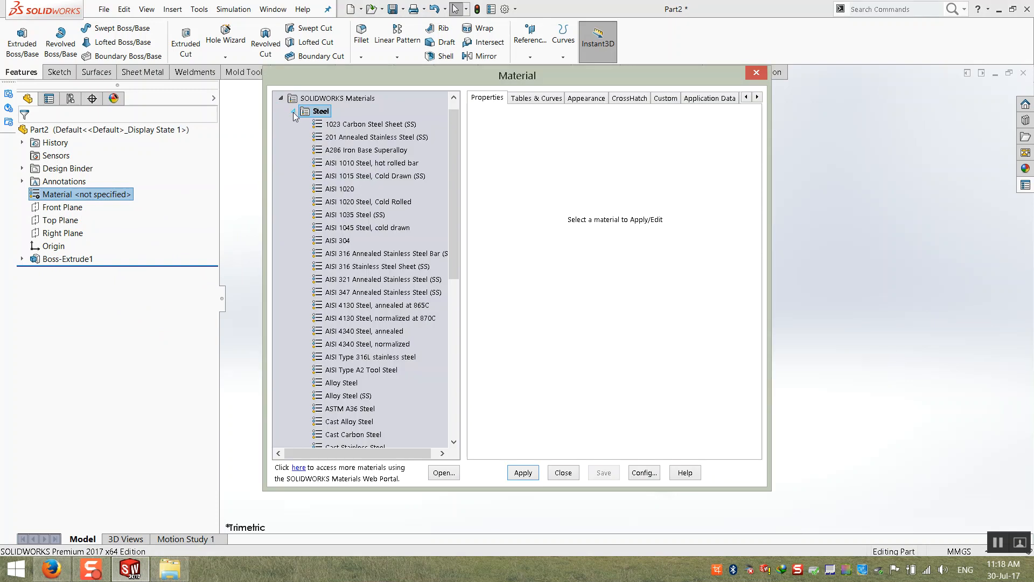
pyautogui.click(293, 111)
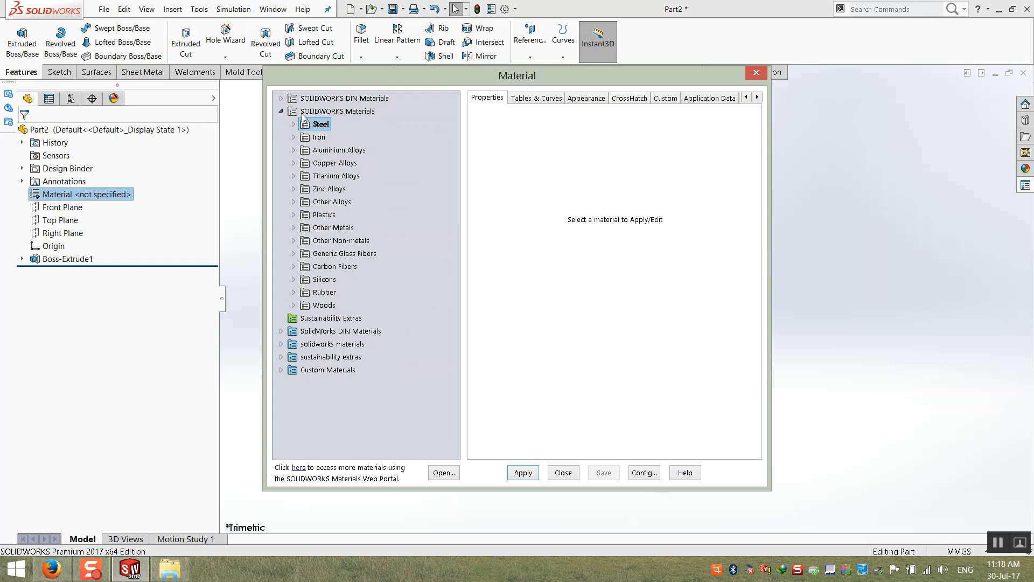
pyautogui.doubleClick(309, 215)
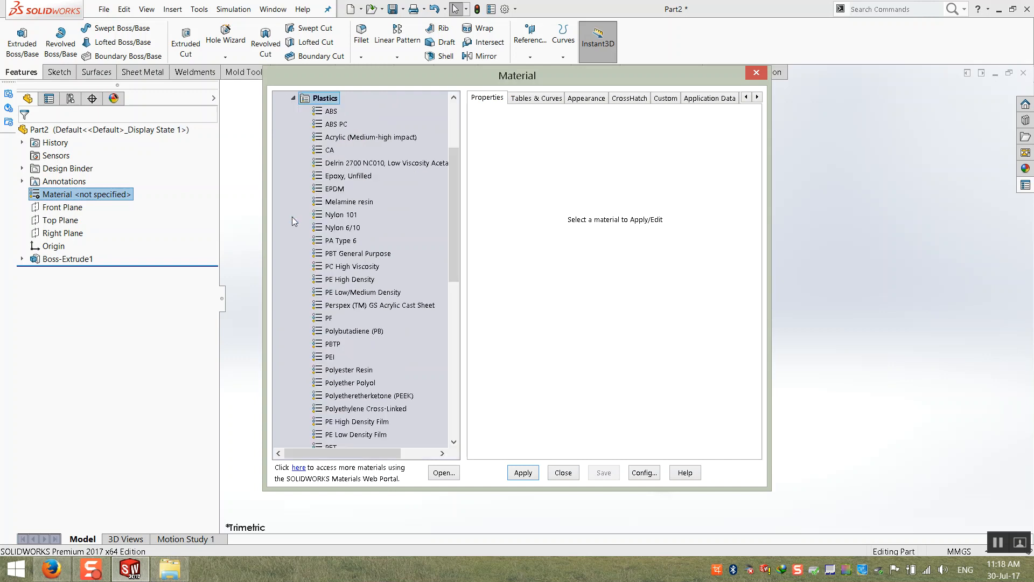
pyautogui.click(335, 139)
pyautogui.click(523, 473)
pyautogui.click(563, 472)
pyautogui.moveTo(620, 303); pyautogui.dragTo(659, 301, button='middle')
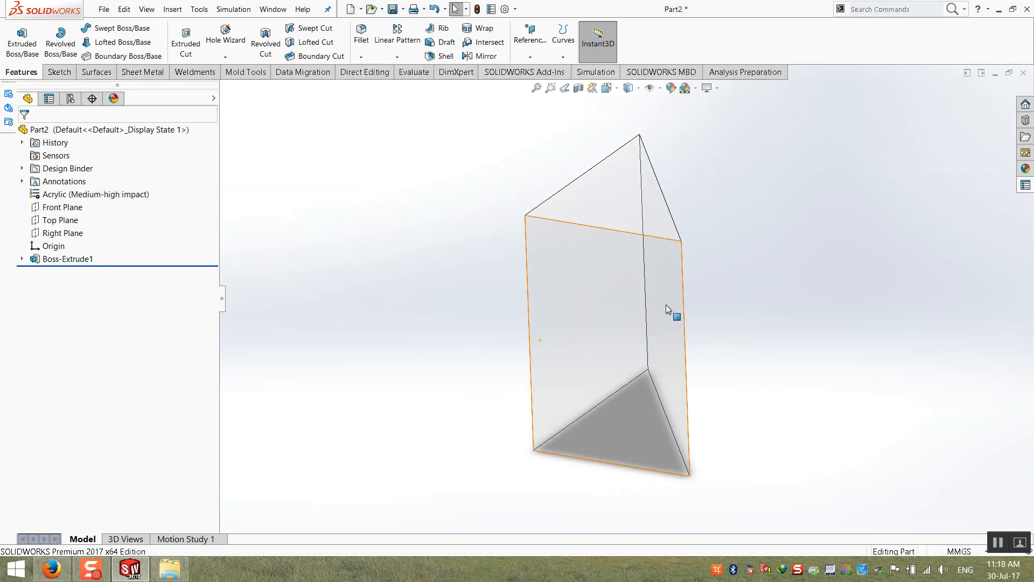
# Step: Examine the mechanical and thermal properties of the part's acrylic material, including its yield strength
pyautogui.rightClick(95, 195)
pyautogui.click(104, 202)
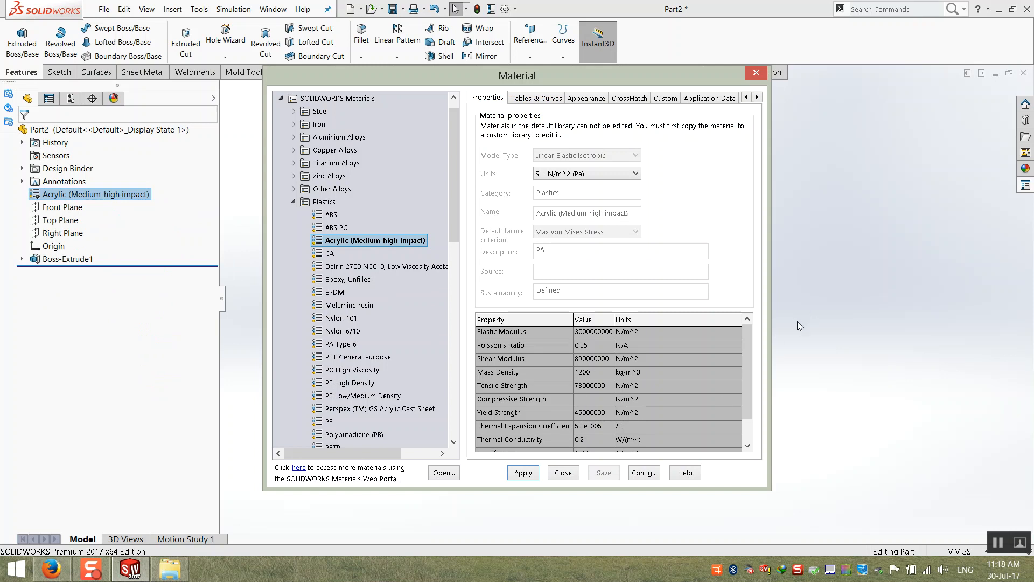
pyautogui.moveTo(748, 343)
pyautogui.mouseDown()
pyautogui.moveTo(746, 370)
pyautogui.moveTo(743, 360)
pyautogui.mouseUp()
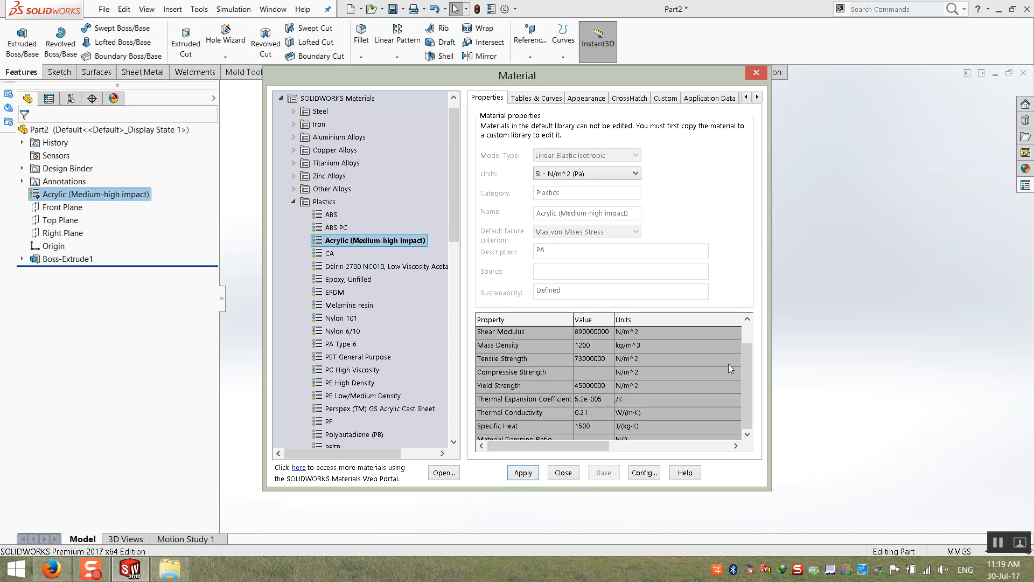
pyautogui.click(572, 479)
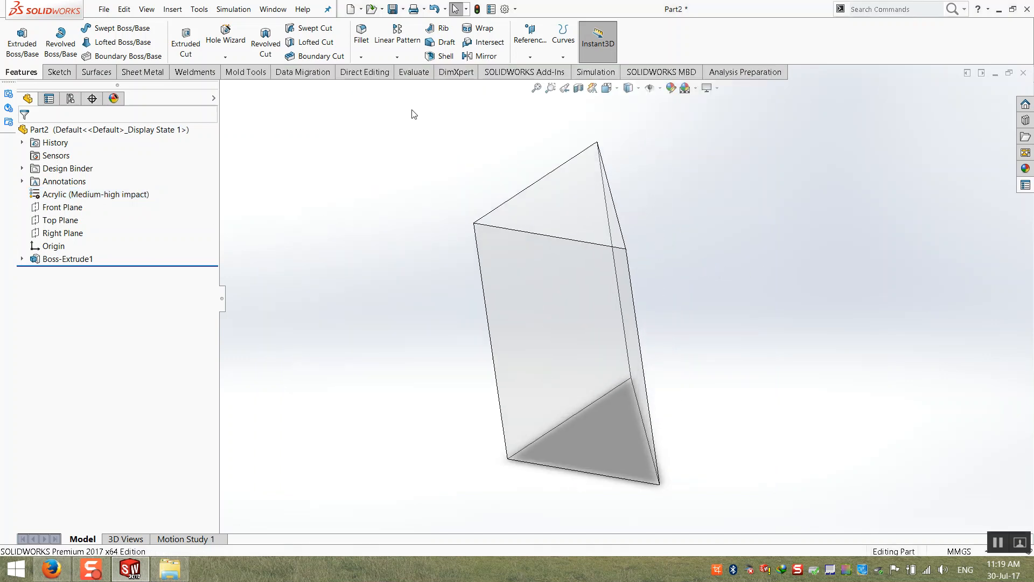
# Step: Shell the prism to a 3 mm wall thickness, removing both triangular end faces
pyautogui.click(443, 56)
pyautogui.write('3.00mm')
pyautogui.click(546, 216)
pyautogui.moveTo(541, 361); pyautogui.dragTo(454, 580, button='middle')
pyautogui.click(618, 389)
pyautogui.press('Return')
pyautogui.click(403, 485)
# Step: Open the Motion Study 1 timeline of the part
pyautogui.click(209, 538)
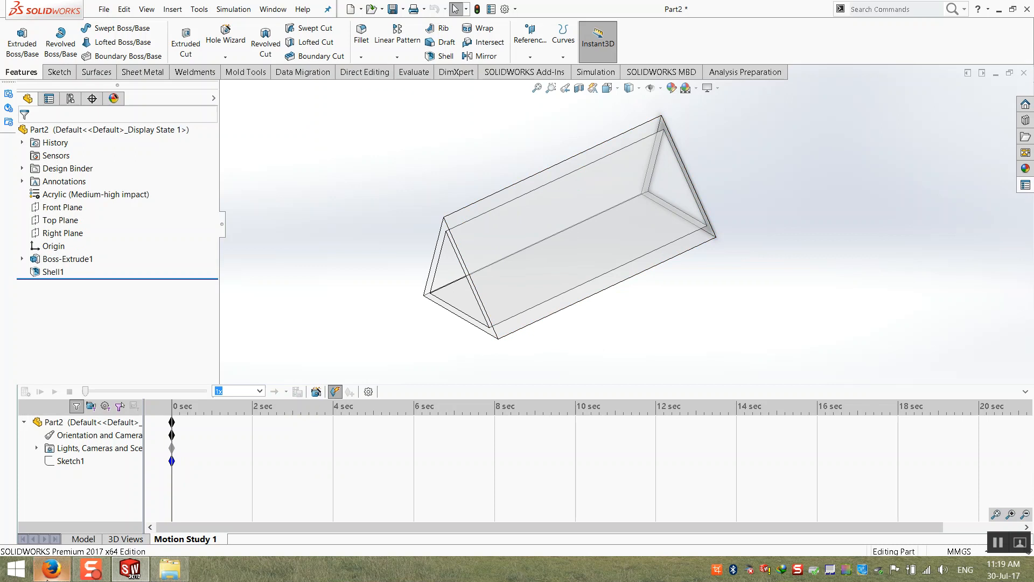
# Step: Create a simulation study of type Static for the prism
pyautogui.click(85, 539)
pyautogui.click(234, 9)
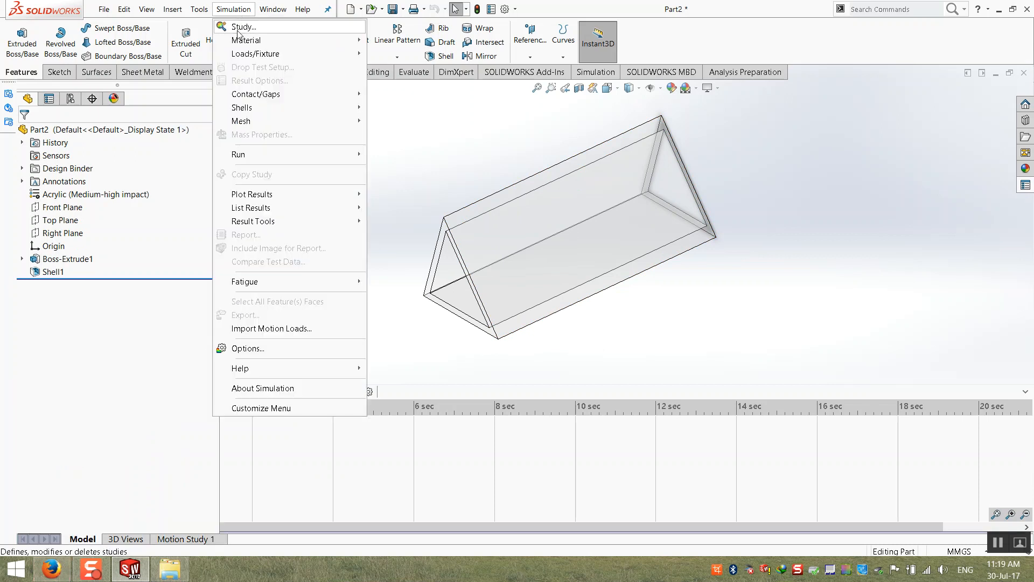
pyautogui.click(240, 27)
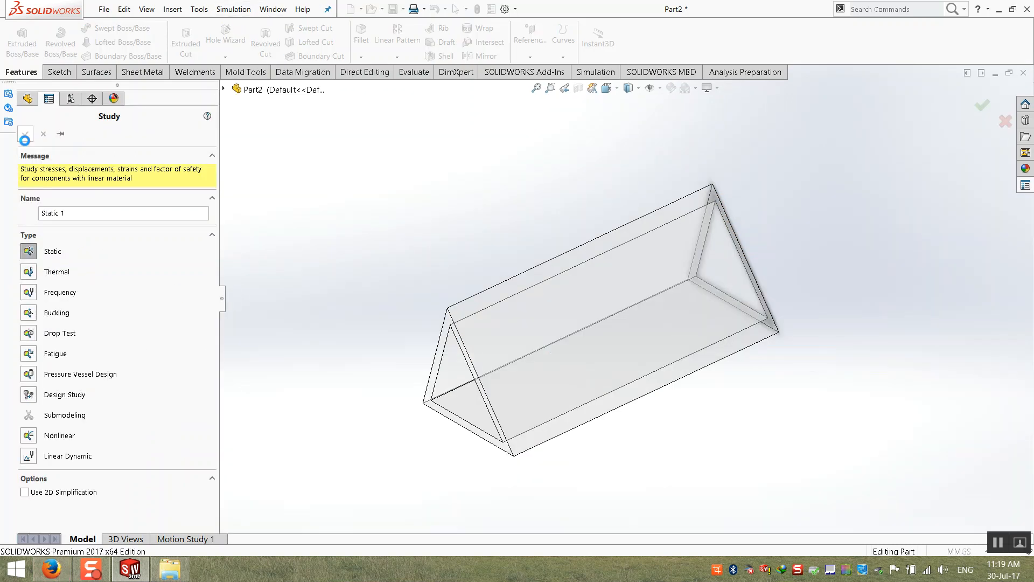
pyautogui.click(25, 134)
pyautogui.scroll(-2, 642, 360)
pyautogui.scroll(1, 618, 354)
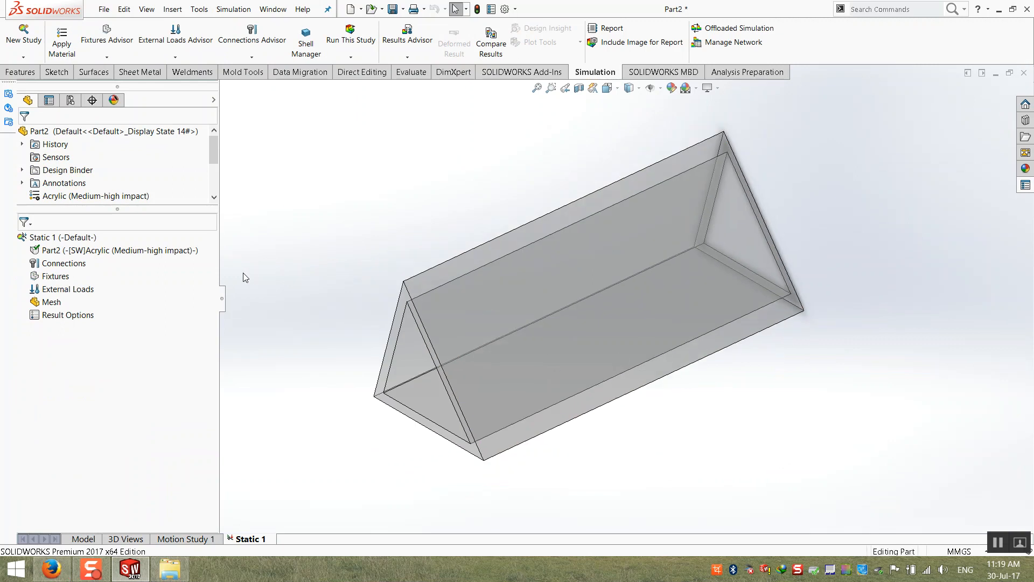
# Step: Apply a Fixed Geometry fixture to the prism's triangular end face on the base sketch side
pyautogui.rightClick(49, 277)
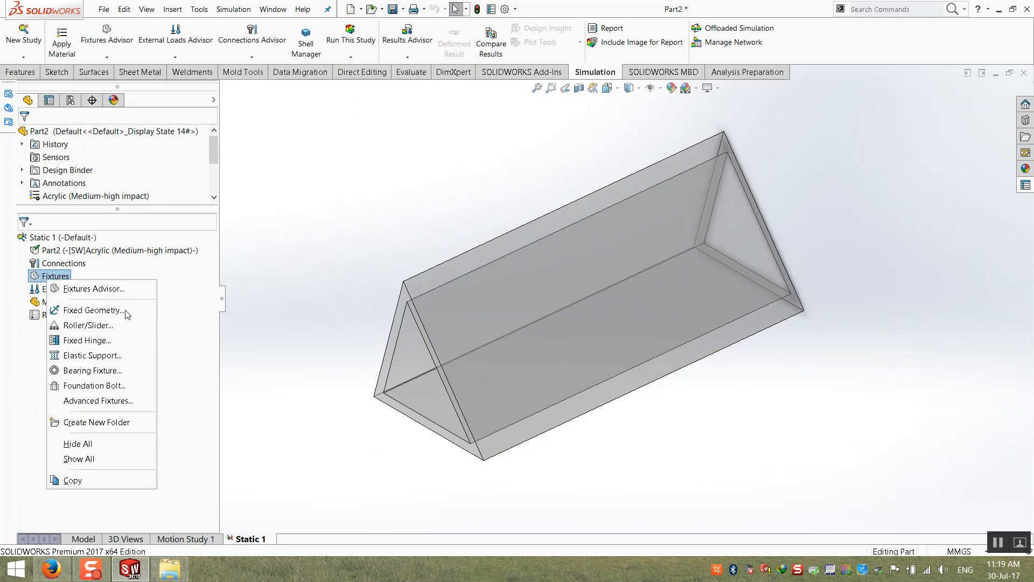
pyautogui.click(91, 311)
pyautogui.moveTo(377, 307); pyautogui.dragTo(628, 436, button='middle')
pyautogui.click(628, 427)
pyautogui.click(24, 135)
pyautogui.moveTo(296, 305); pyautogui.dragTo(579, 280, button='middle')
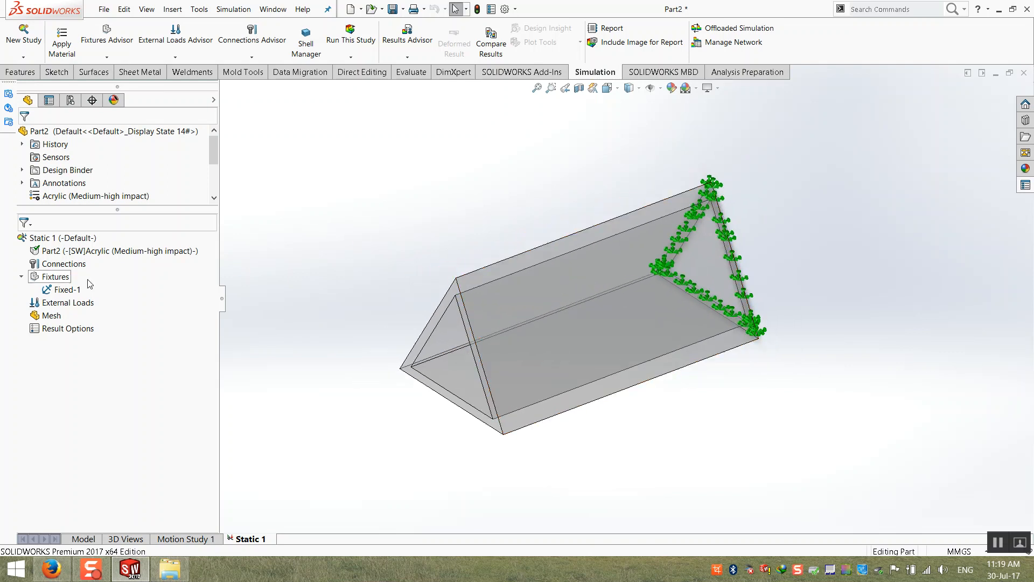
pyautogui.rightClick(64, 306)
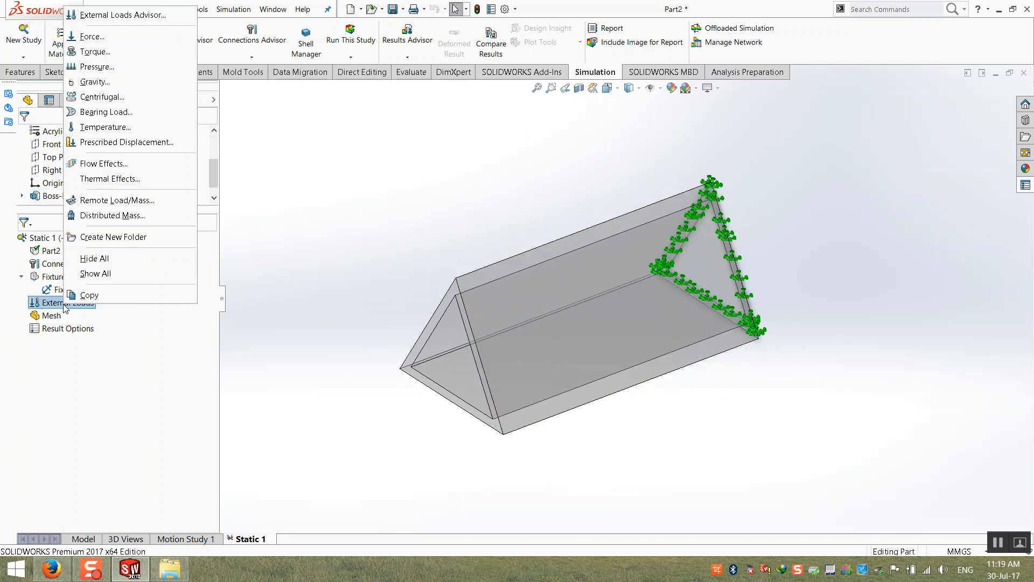
pyautogui.click(125, 52)
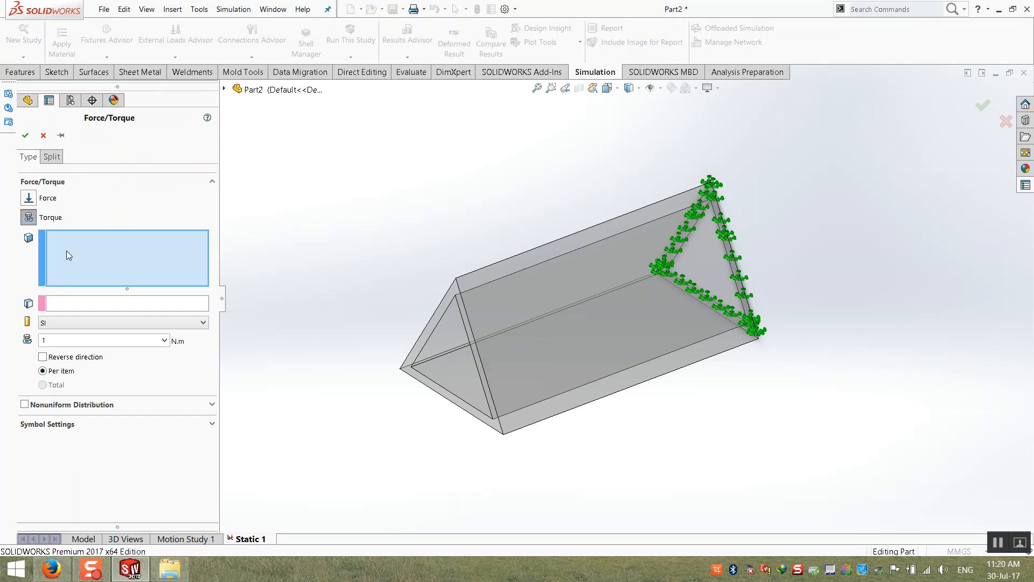
pyautogui.click(88, 304)
pyautogui.press('f')
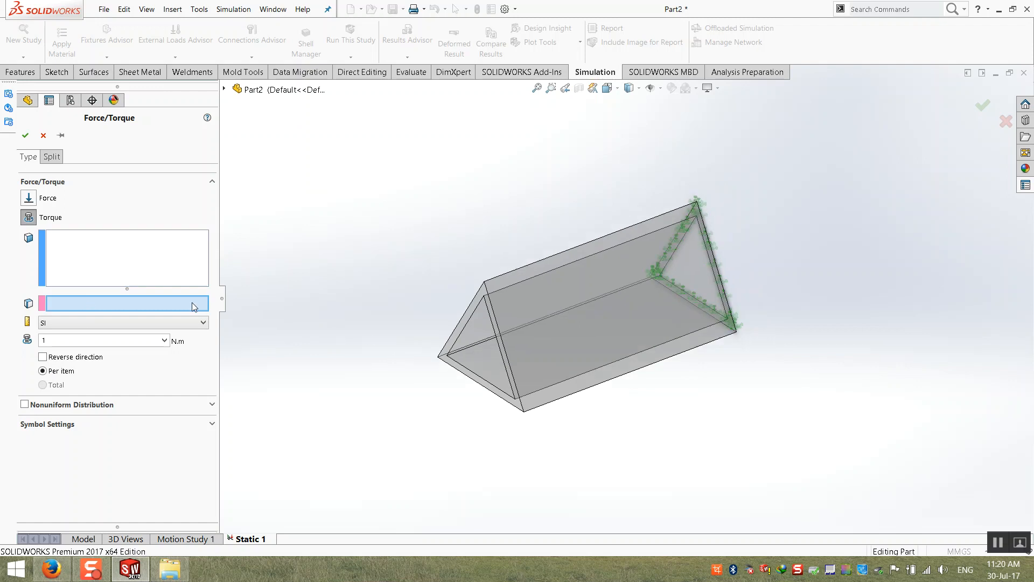
pyautogui.click(158, 255)
pyautogui.click(120, 324)
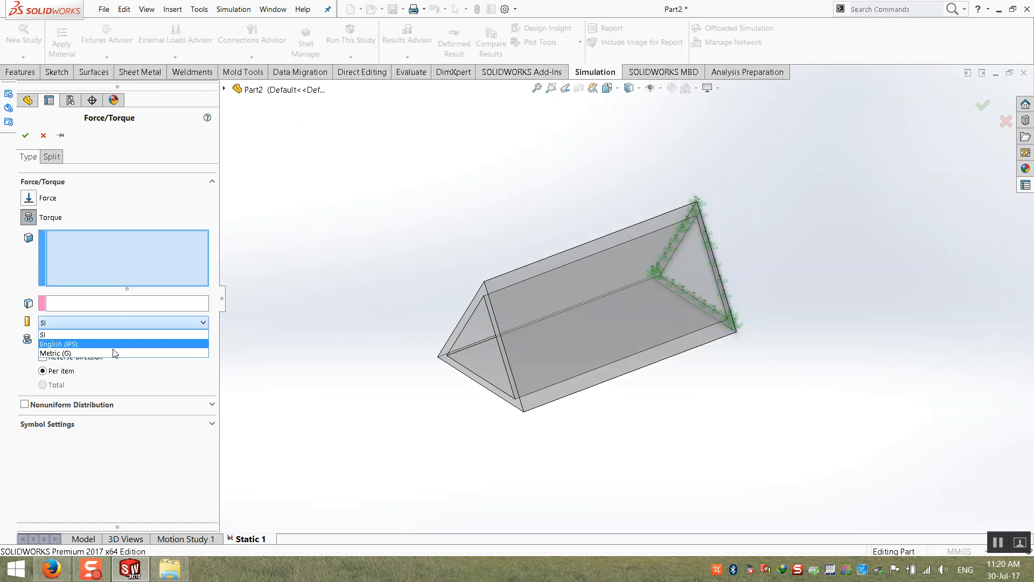
pyautogui.click(81, 353)
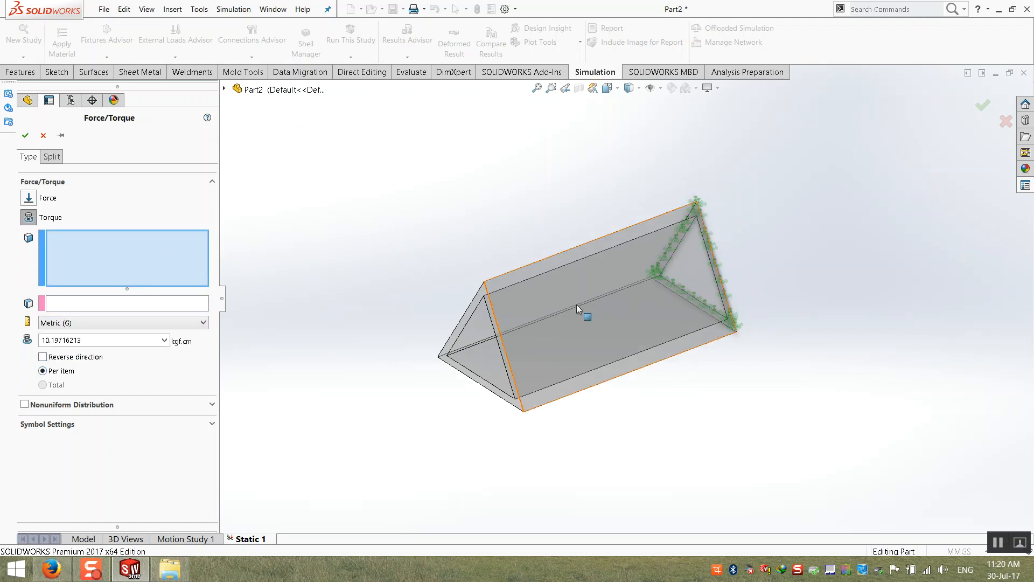
pyautogui.scroll(2, 573, 305)
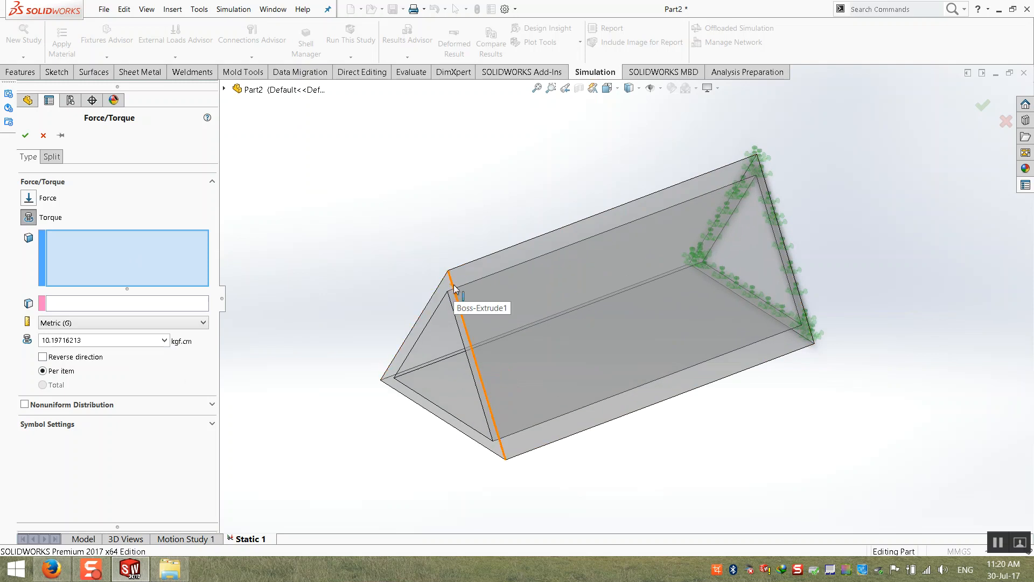
pyautogui.click(454, 285)
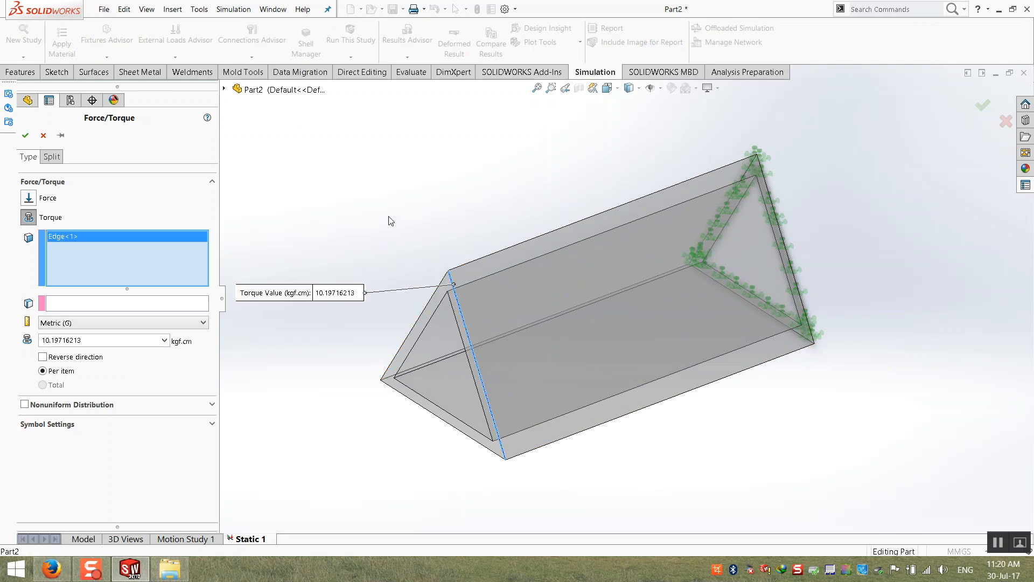
pyautogui.click(64, 305)
pyautogui.scroll(2, 442, 358)
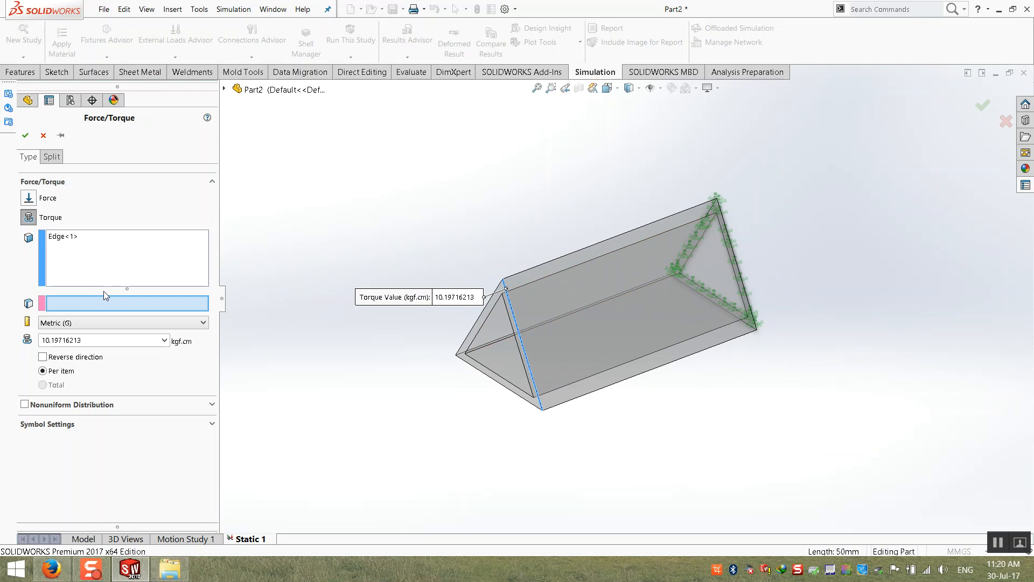
# Step: Show the base sketch under Boss-Extrude1 and cancel the torque load
pyautogui.click(28, 101)
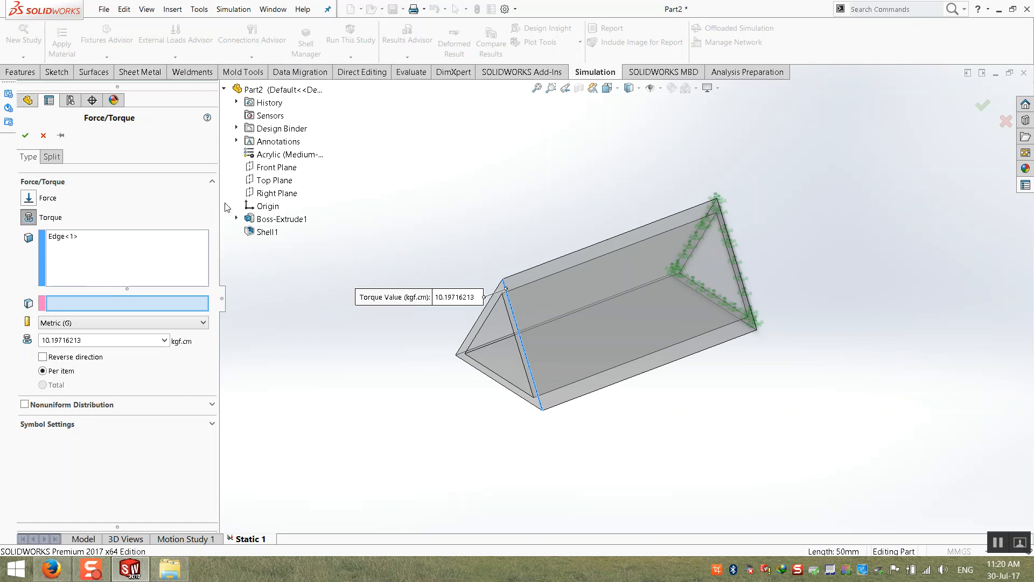
pyautogui.click(237, 219)
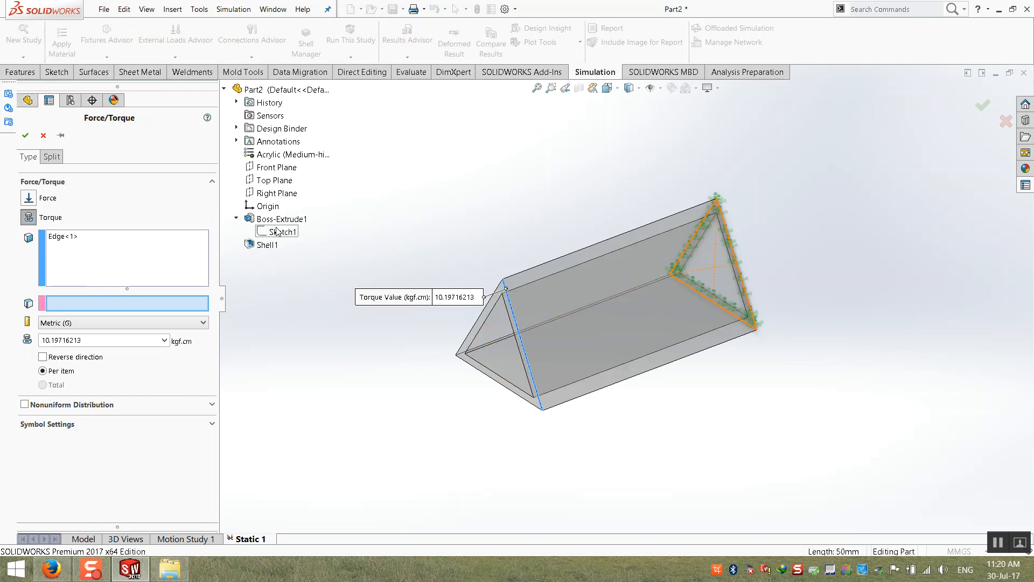
pyautogui.rightClick(277, 231)
pyautogui.click(303, 248)
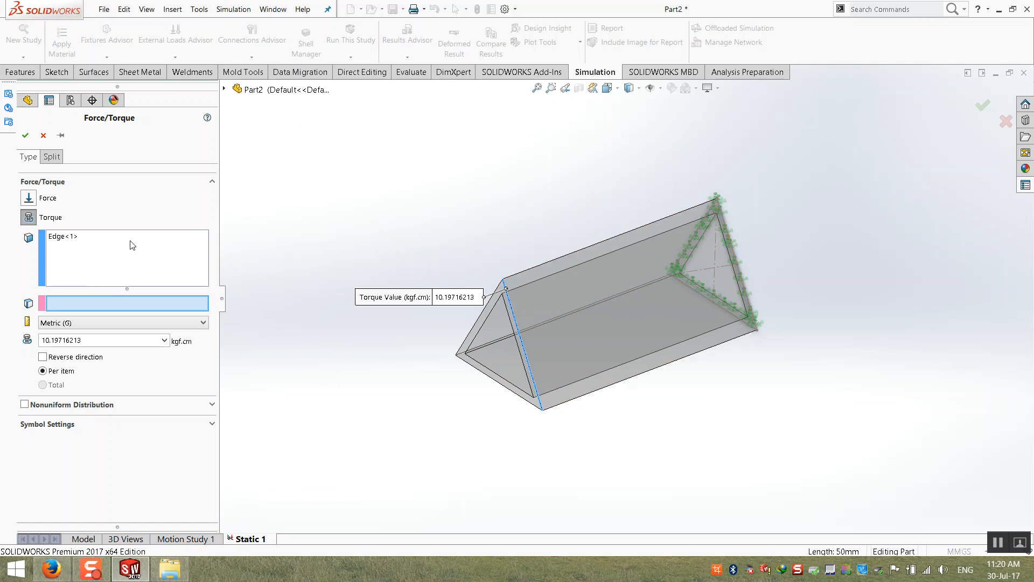
pyautogui.click(43, 136)
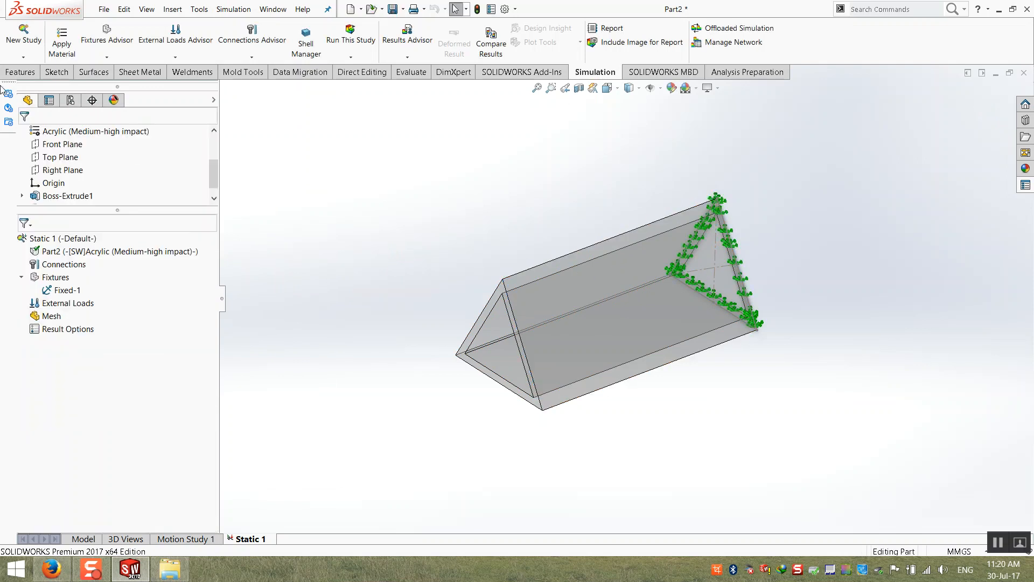
# Step: Create a reference axis in the part model through the origin and perpendicular to the Top Plane
pyautogui.click(20, 72)
pyautogui.click(65, 539)
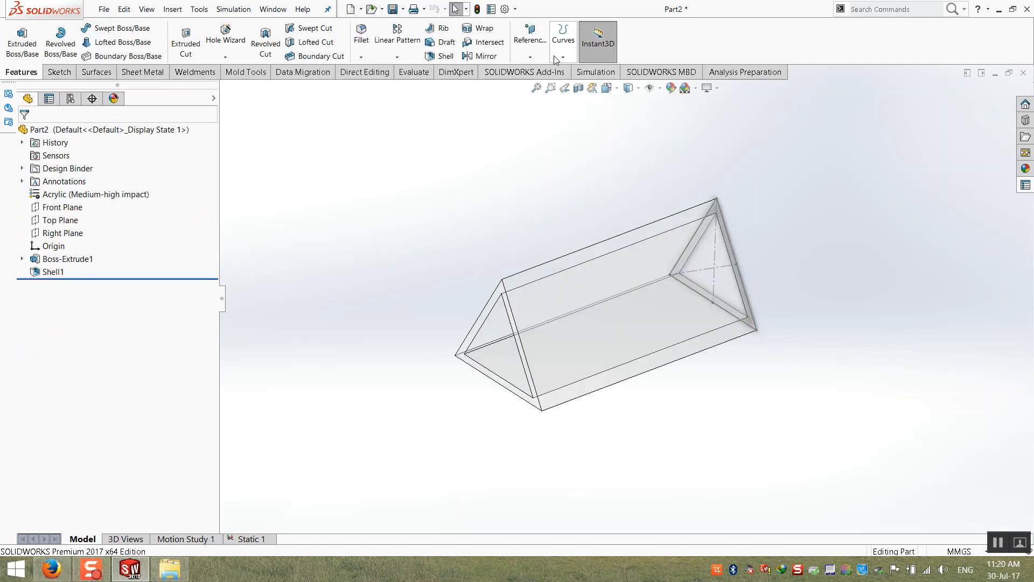
pyautogui.click(556, 59)
pyautogui.click(537, 56)
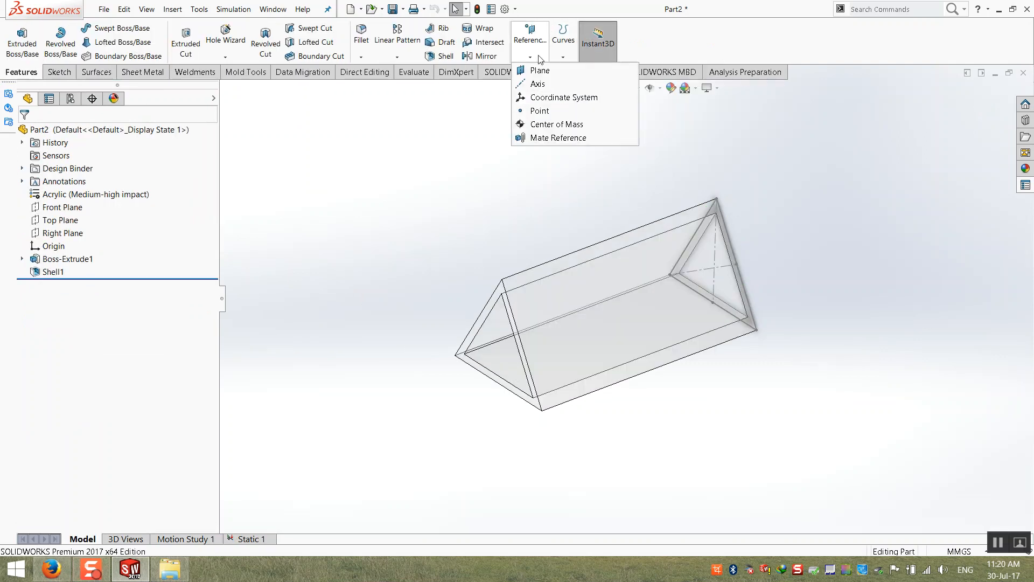
pyautogui.click(539, 84)
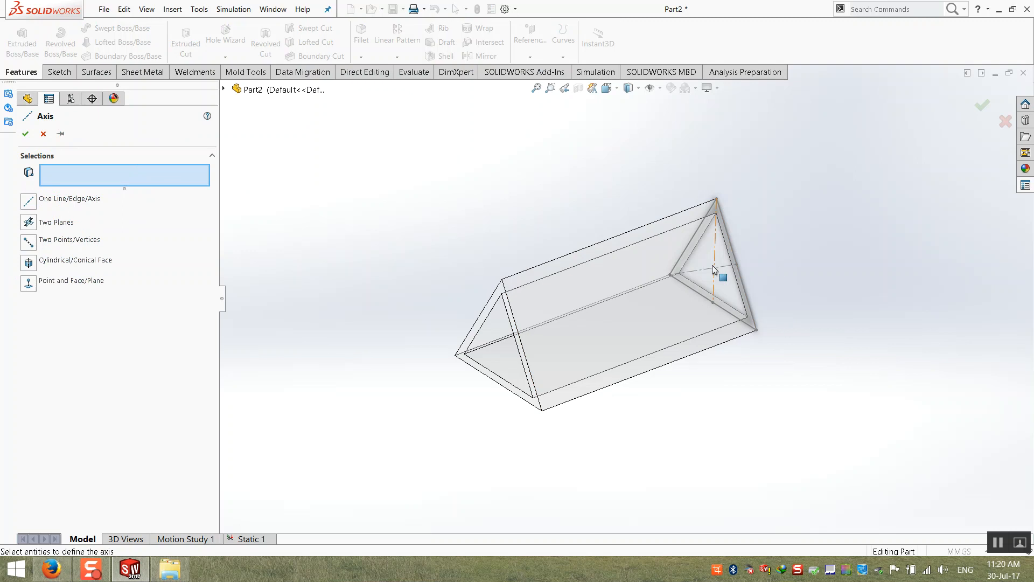
pyautogui.click(224, 88)
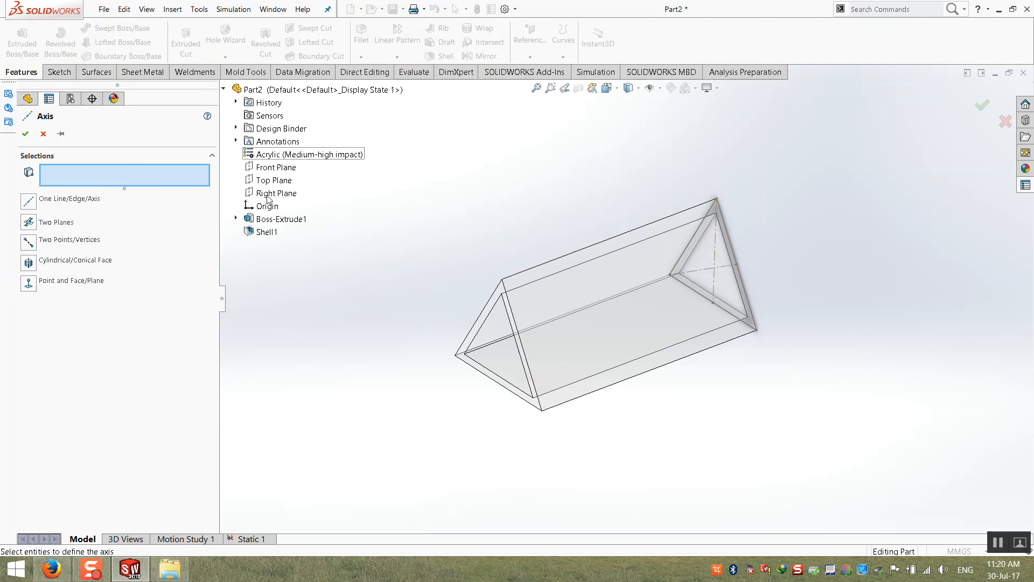
pyautogui.click(267, 207)
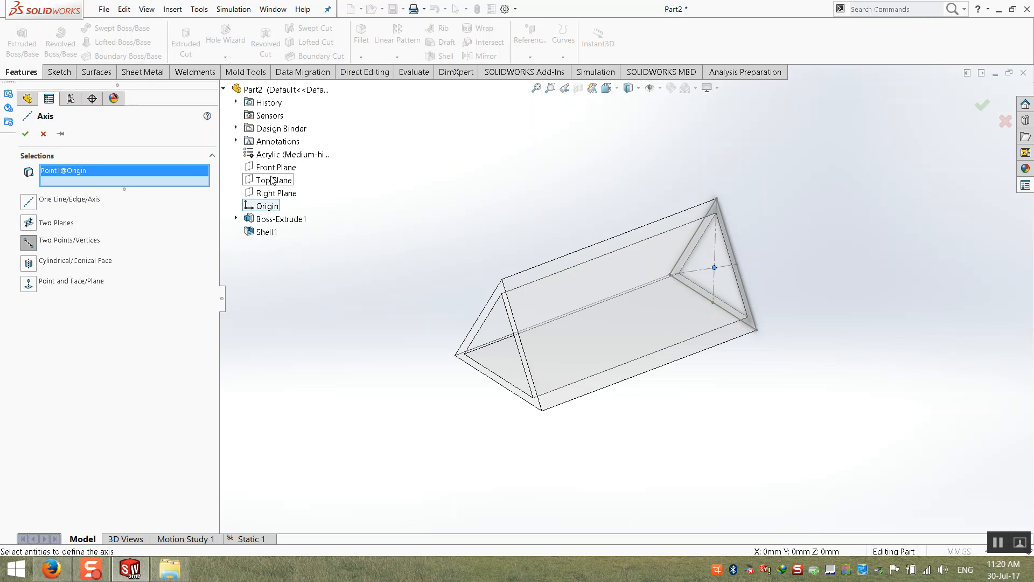
pyautogui.click(272, 181)
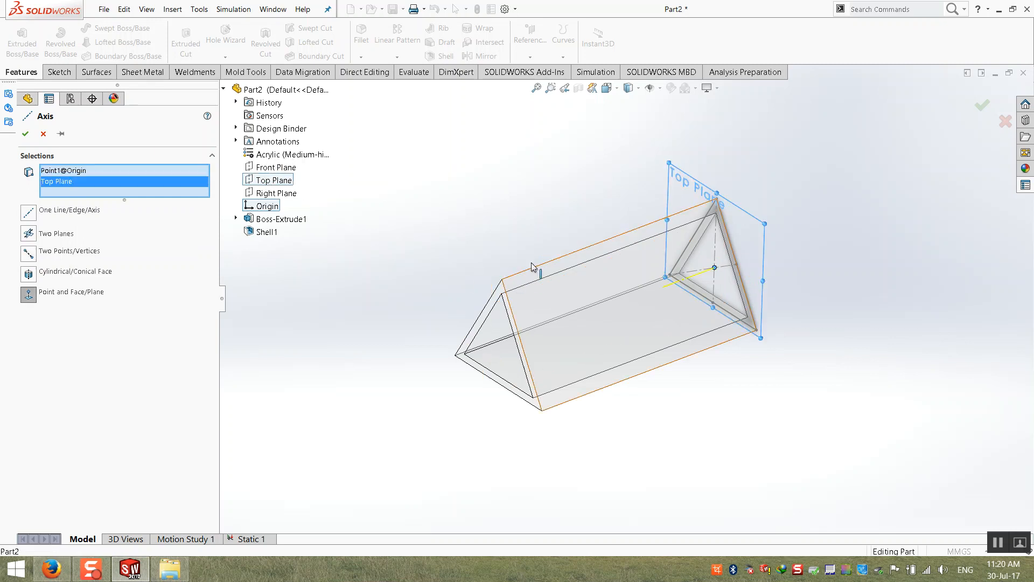
pyautogui.moveTo(476, 203); pyautogui.dragTo(567, 280, button='middle')
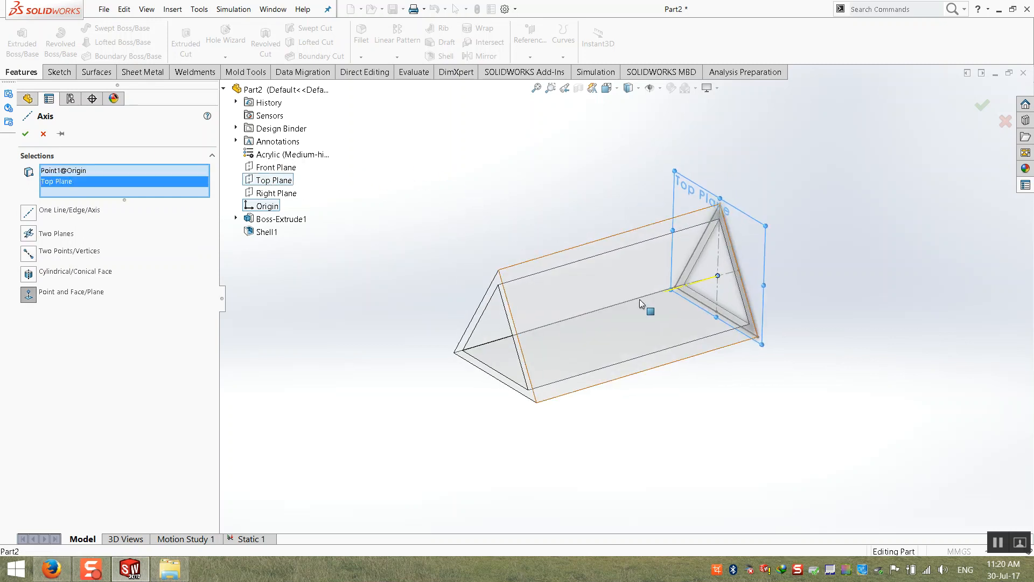
pyautogui.click(25, 133)
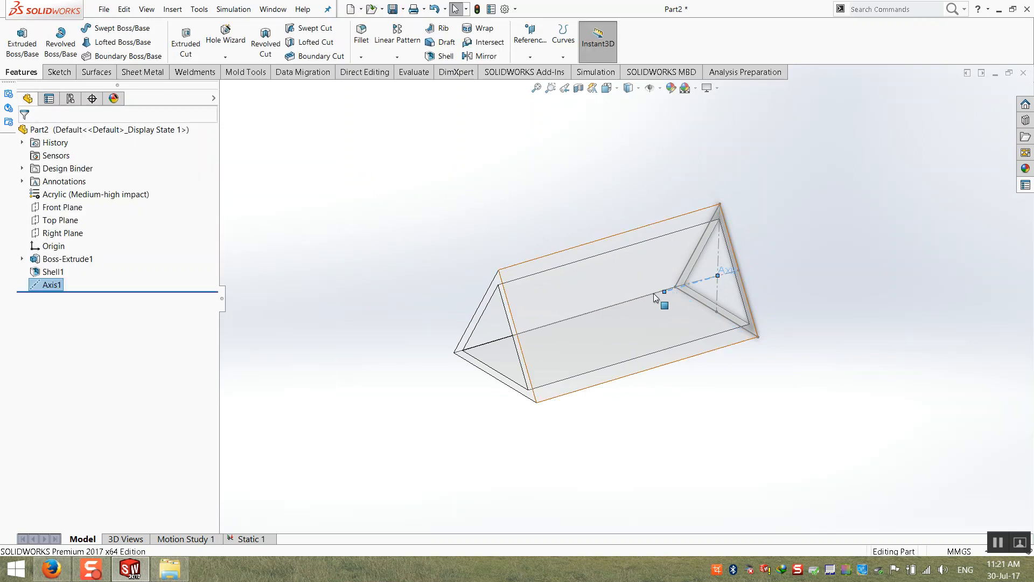
# Step: Stretch and shift the displayed reference axis along its direction to the free end of the prism
pyautogui.moveTo(664, 291); pyautogui.dragTo(445, 346)
pyautogui.moveTo(446, 346); pyautogui.dragTo(430, 323, button='middle')
pyautogui.click(395, 305)
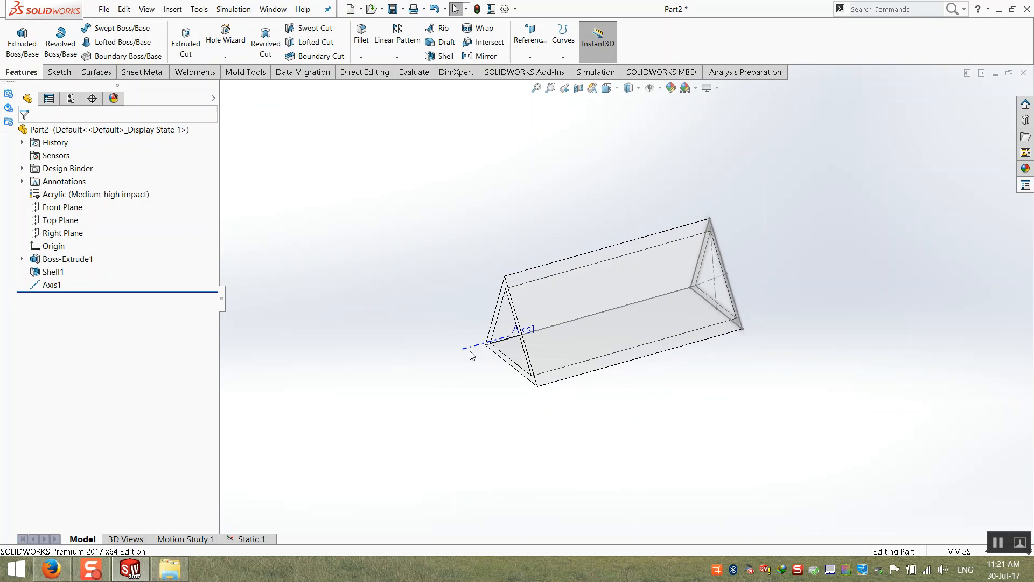
pyautogui.moveTo(468, 351); pyautogui.dragTo(550, 336)
pyautogui.moveTo(551, 337); pyautogui.dragTo(517, 342, button='middle')
pyautogui.click(447, 344)
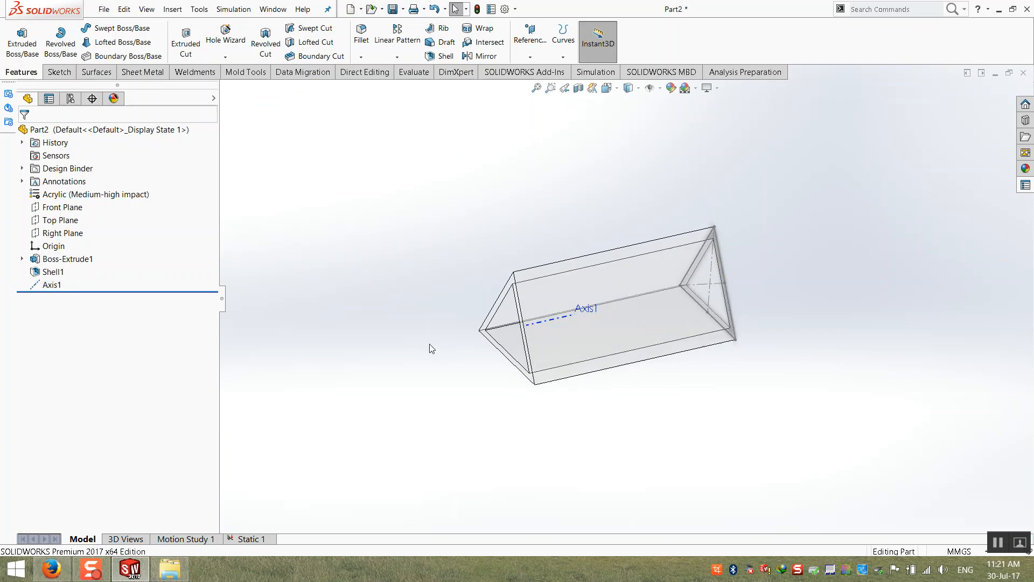
# Step: Start a torque load in the Static 1 study with Axis1 as its reference axis
pyautogui.click(254, 538)
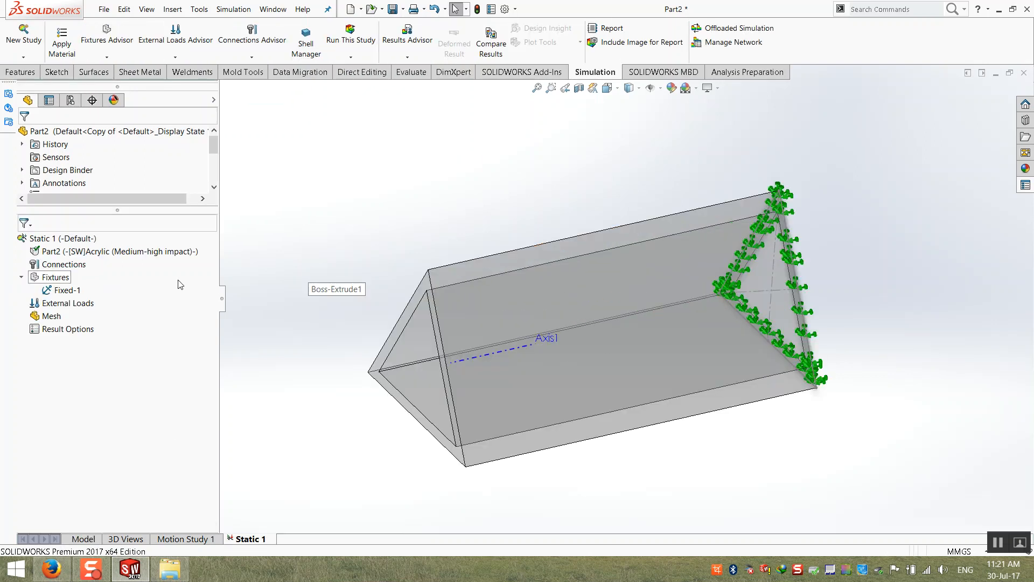
pyautogui.rightClick(69, 301)
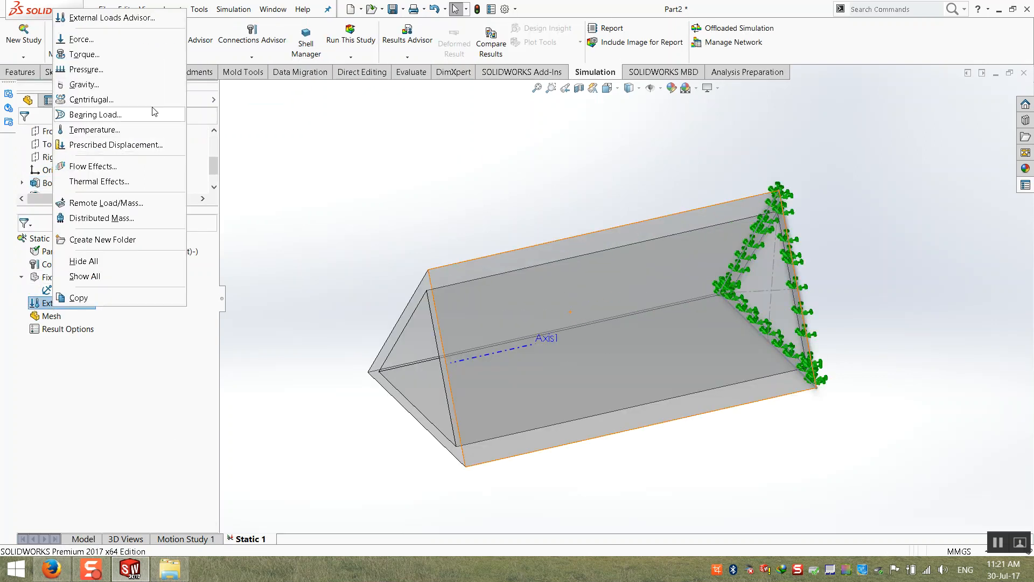
pyautogui.click(123, 55)
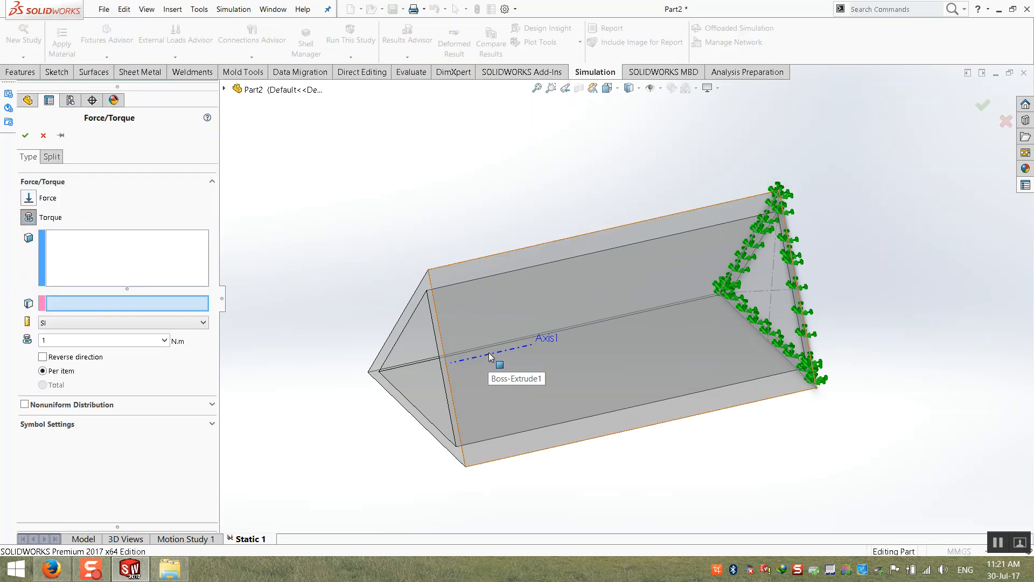
pyautogui.moveTo(490, 358); pyautogui.dragTo(537, 345, button='middle')
pyautogui.click(529, 354)
pyautogui.click(529, 354)
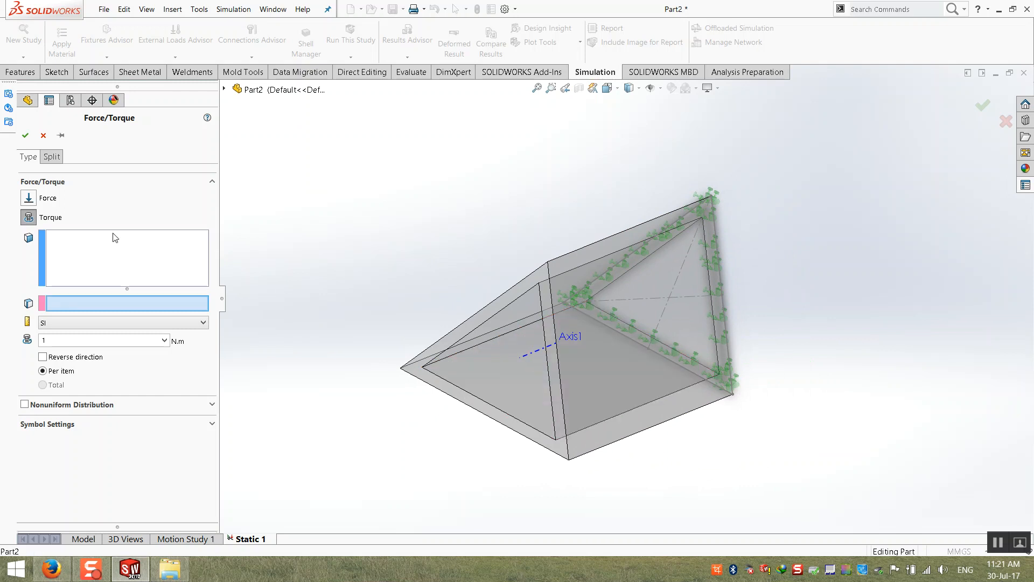
pyautogui.click(225, 89)
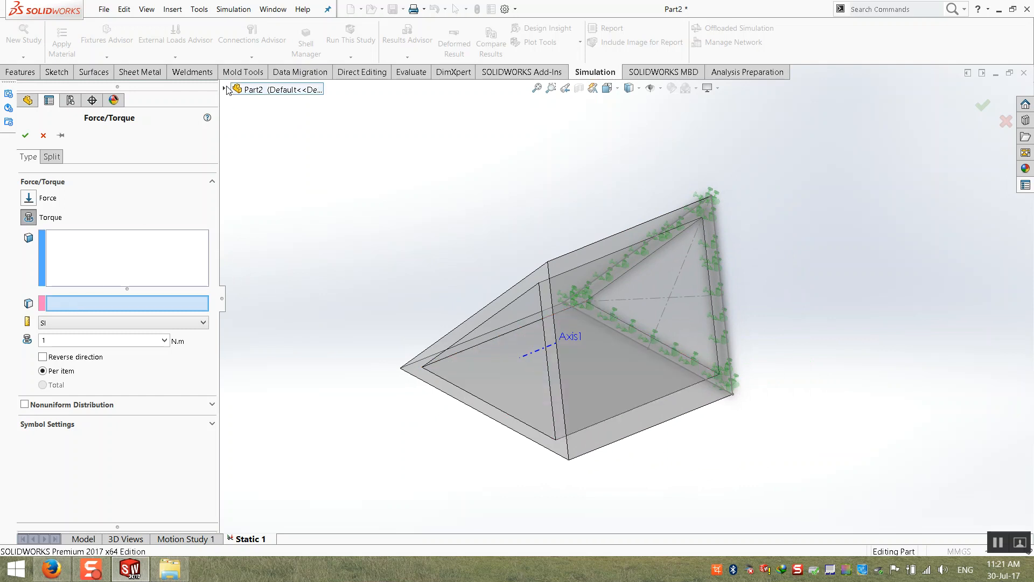
pyautogui.click(265, 245)
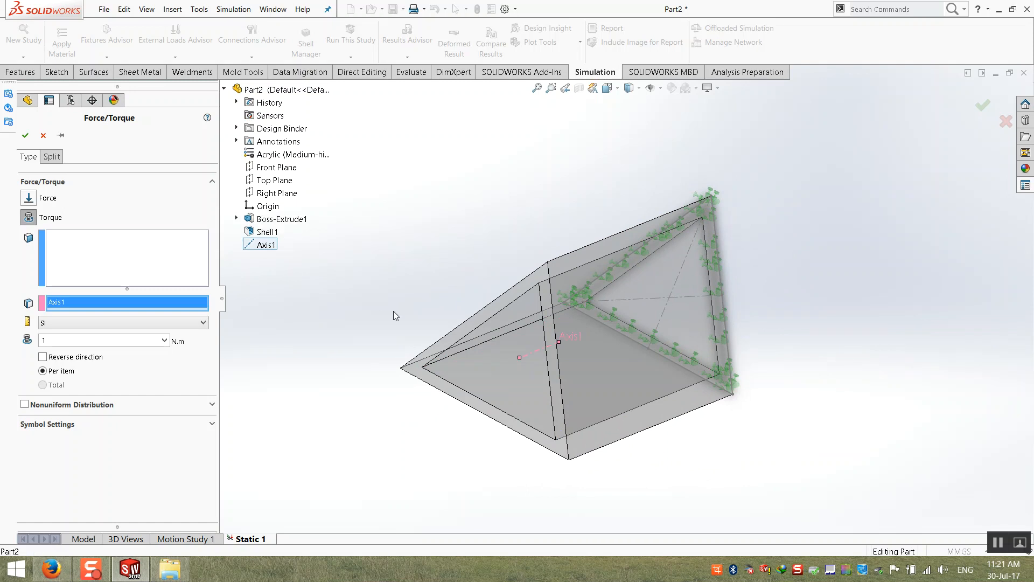
pyautogui.moveTo(393, 312); pyautogui.dragTo(373, 319, button='middle')
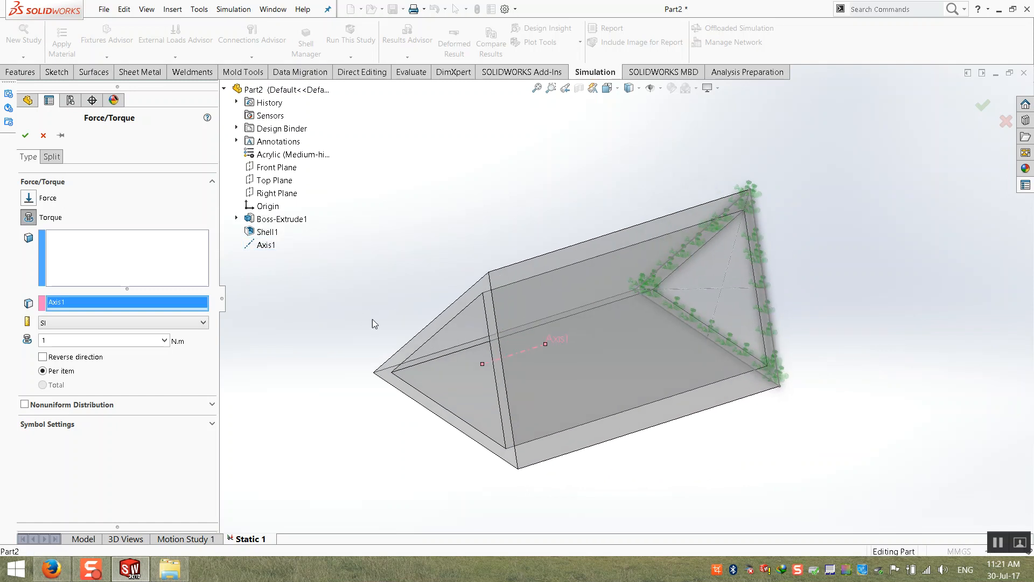
# Step: Select the three outer edges of the prism's free end as the torque's target entities
pyautogui.click(92, 260)
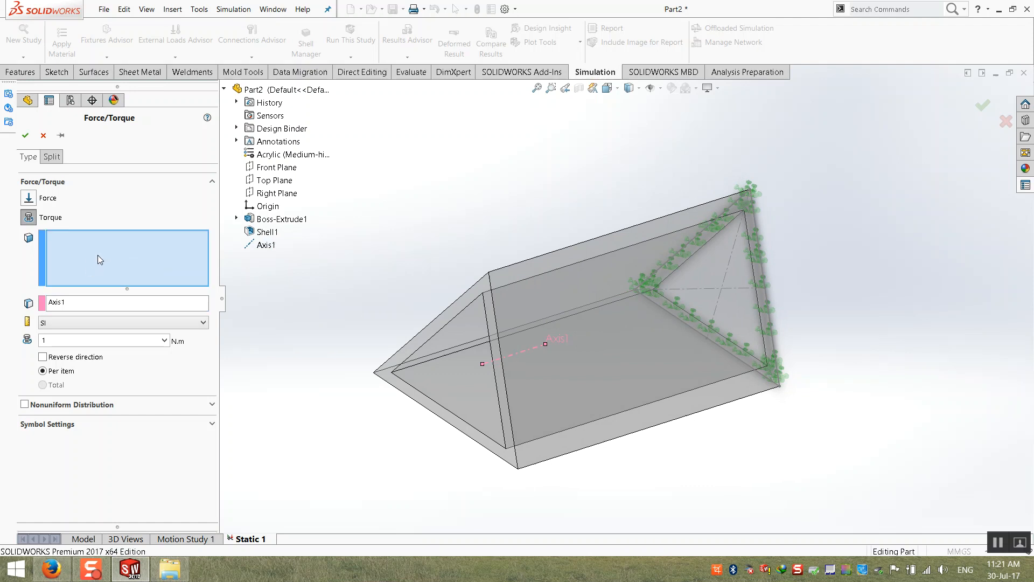
pyautogui.moveTo(497, 307)
pyautogui.mouseDown(button='middle')
pyautogui.moveTo(536, 280)
pyautogui.moveTo(522, 300)
pyautogui.moveTo(506, 300)
pyautogui.mouseUp(button='middle')
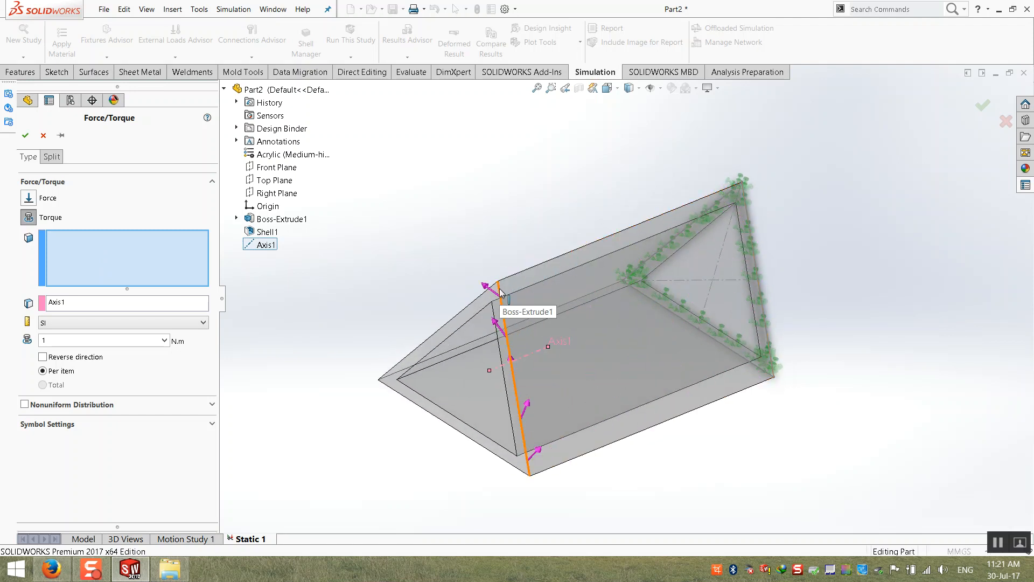
pyautogui.click(500, 291)
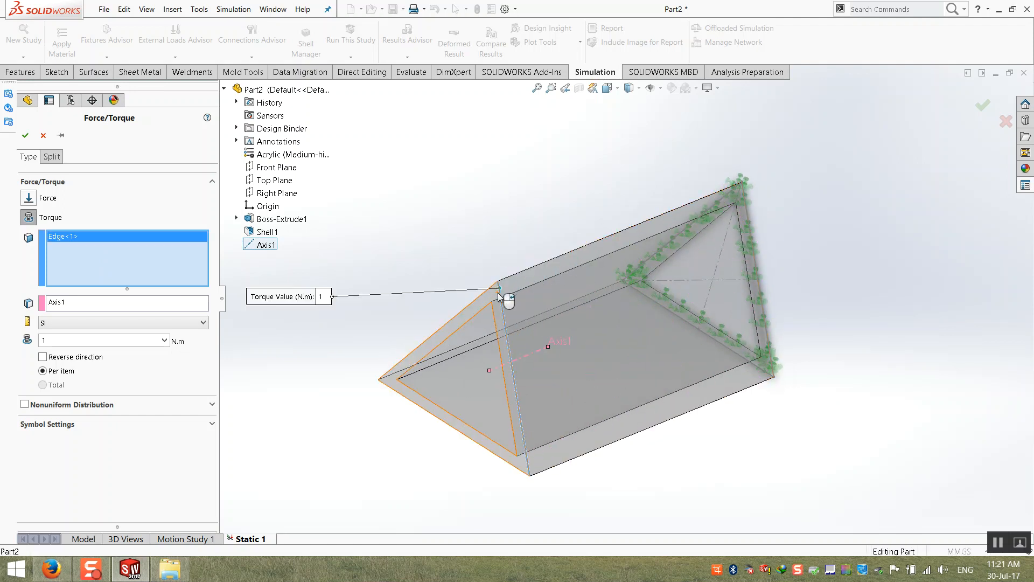
pyautogui.click(470, 308)
pyautogui.click(440, 420)
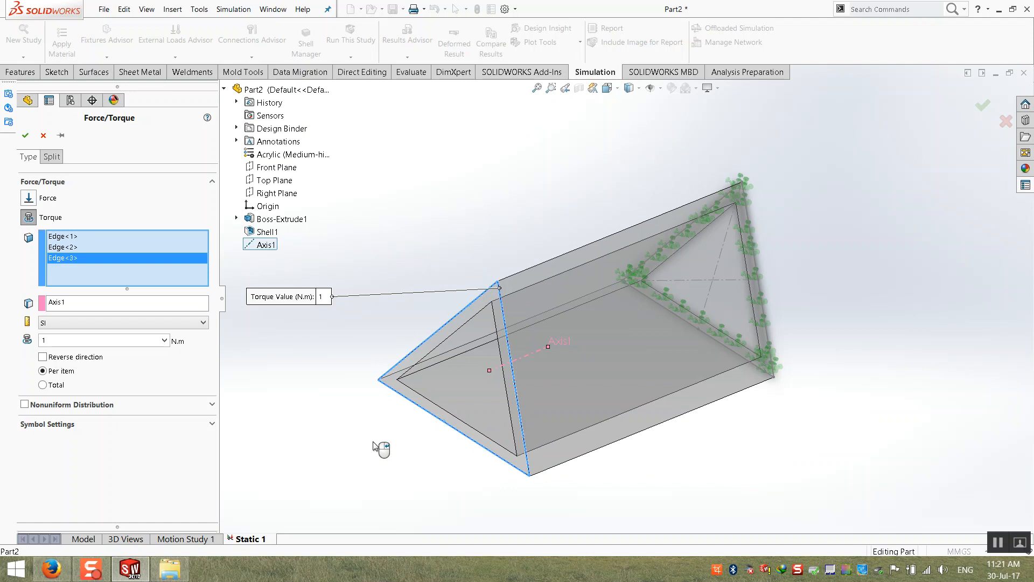
# Step: Switch the torque's units to Metric (G) and set its value to 10 kgf.cm
pyautogui.click(77, 319)
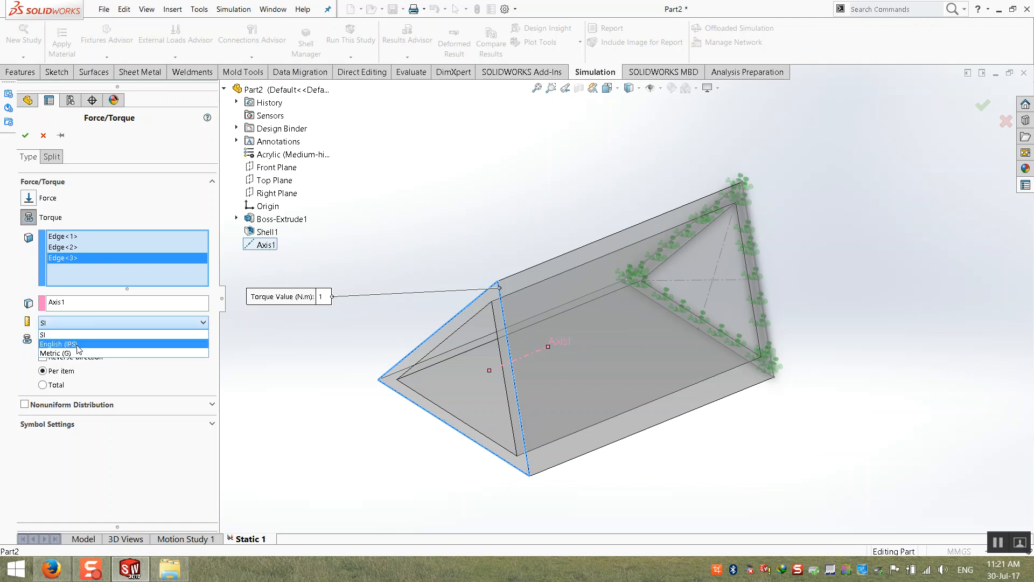
pyautogui.click(76, 354)
pyautogui.moveTo(102, 340); pyautogui.dragTo(32, 351)
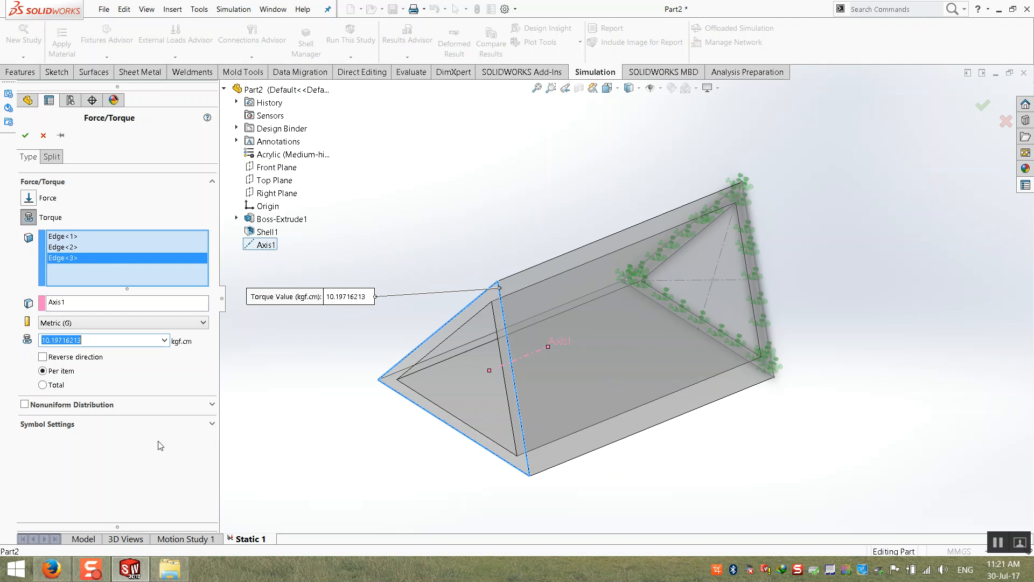
pyautogui.moveTo(539, 392); pyautogui.dragTo(386, 402, button='middle')
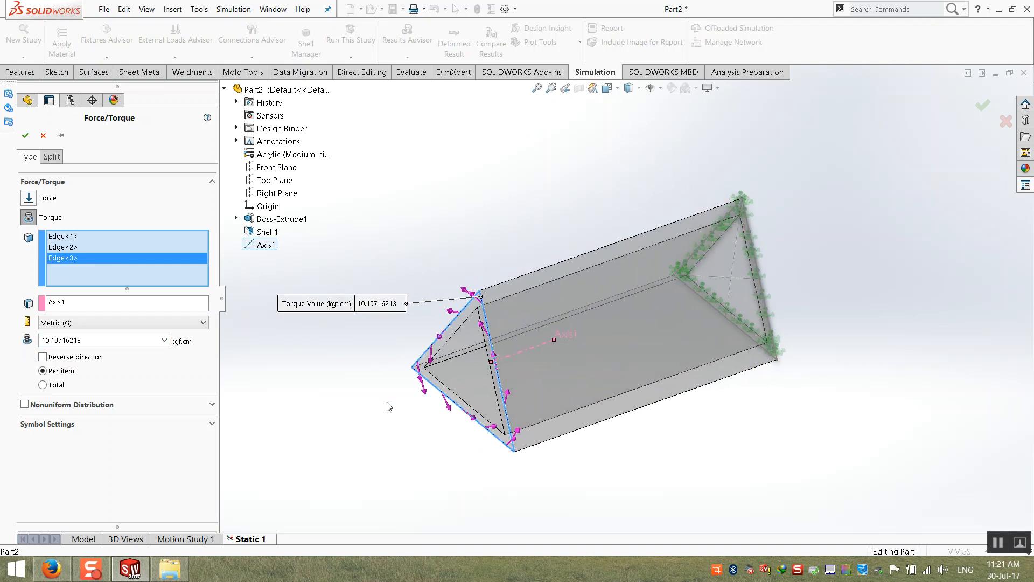
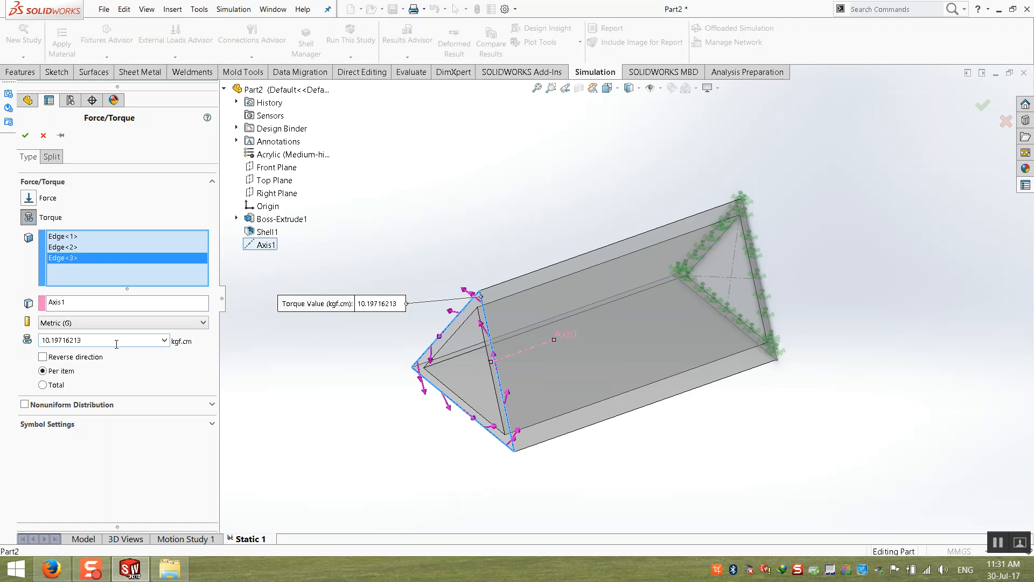
pyautogui.doubleClick(77, 343)
pyautogui.write('10')
pyautogui.click(256, 437)
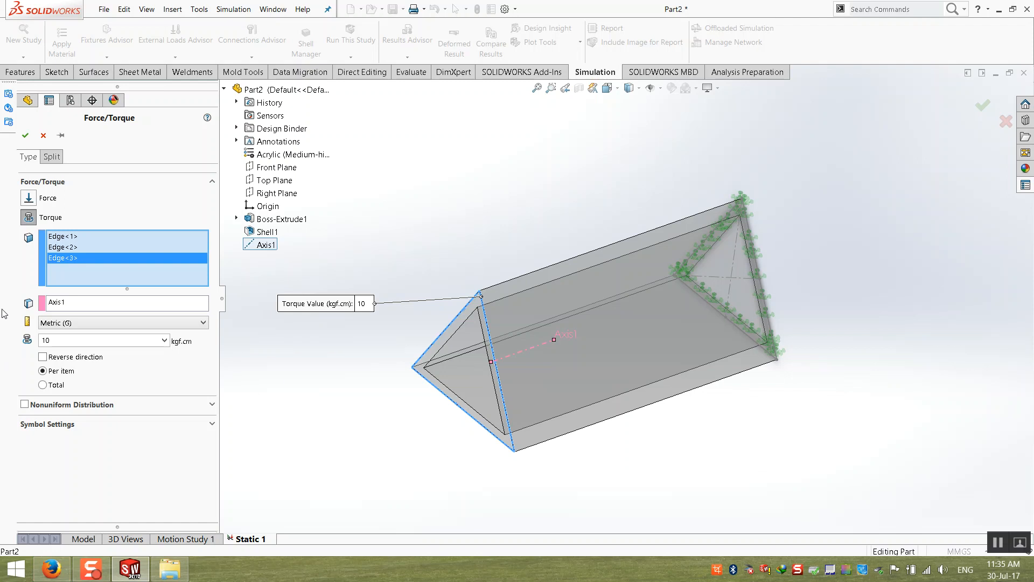
# Step: Check the torque value and direction for each of the three selected edges
pyautogui.click(77, 361)
pyautogui.click(65, 360)
pyautogui.click(96, 247)
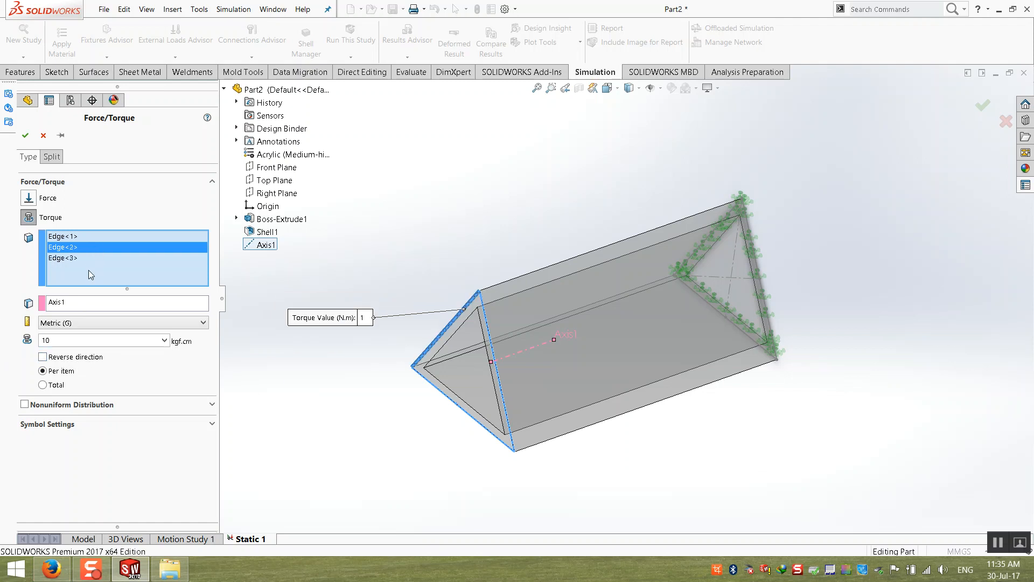
pyautogui.click(72, 358)
pyautogui.click(75, 357)
pyautogui.doubleClick(84, 340)
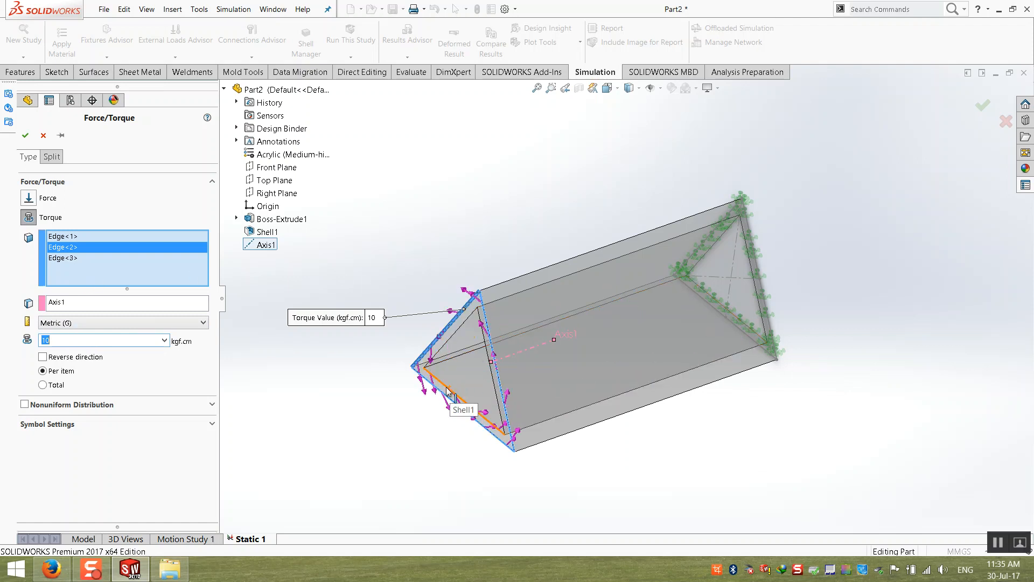
pyautogui.click(79, 237)
pyautogui.click(76, 246)
pyautogui.click(78, 258)
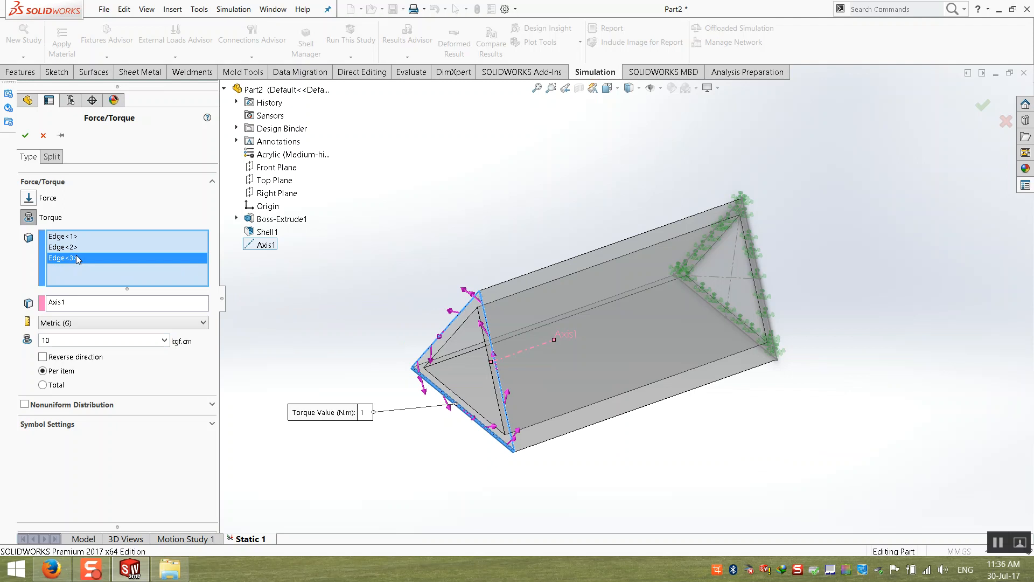
# Step: Define the 10 kgf.cm torque as a total and try to apply it to the selected edges
pyautogui.click(57, 385)
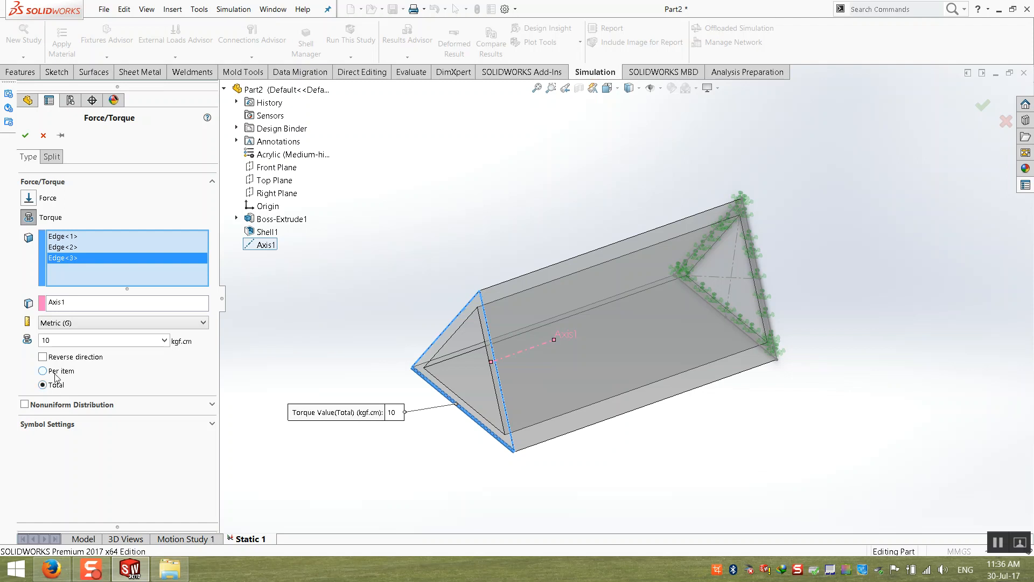
pyautogui.click(59, 372)
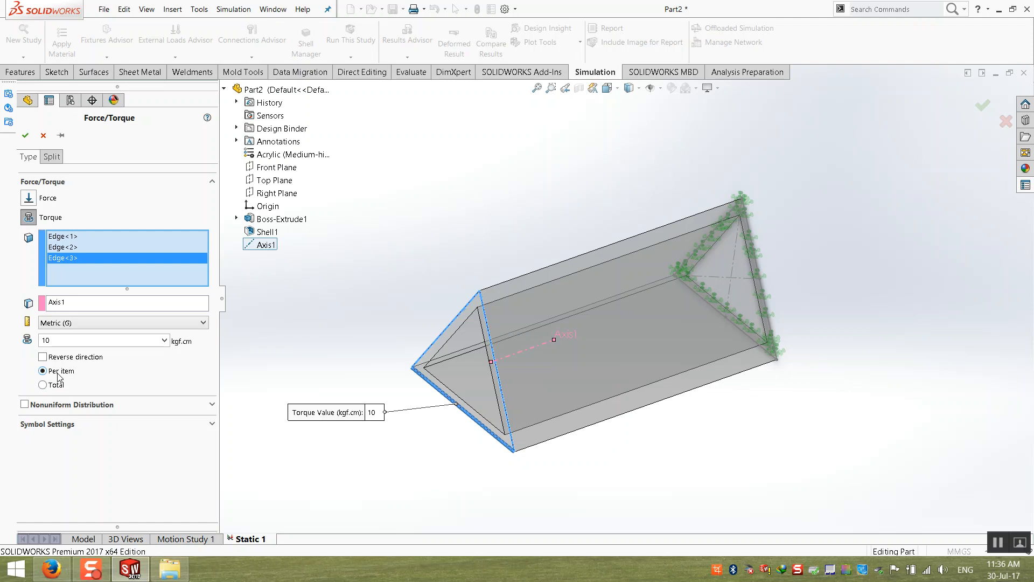
pyautogui.moveTo(76, 341); pyautogui.dragTo(18, 334)
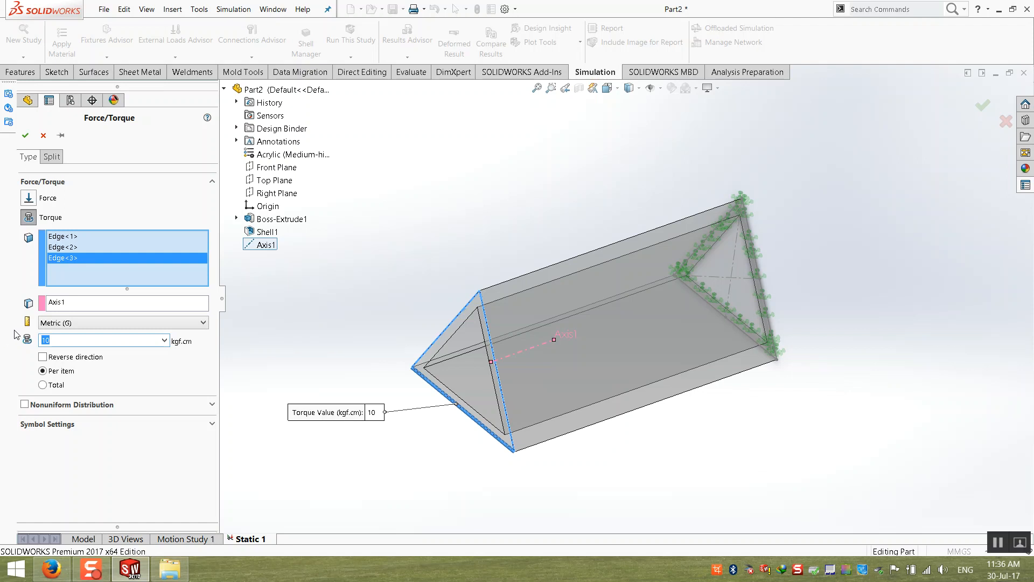
pyautogui.click(53, 386)
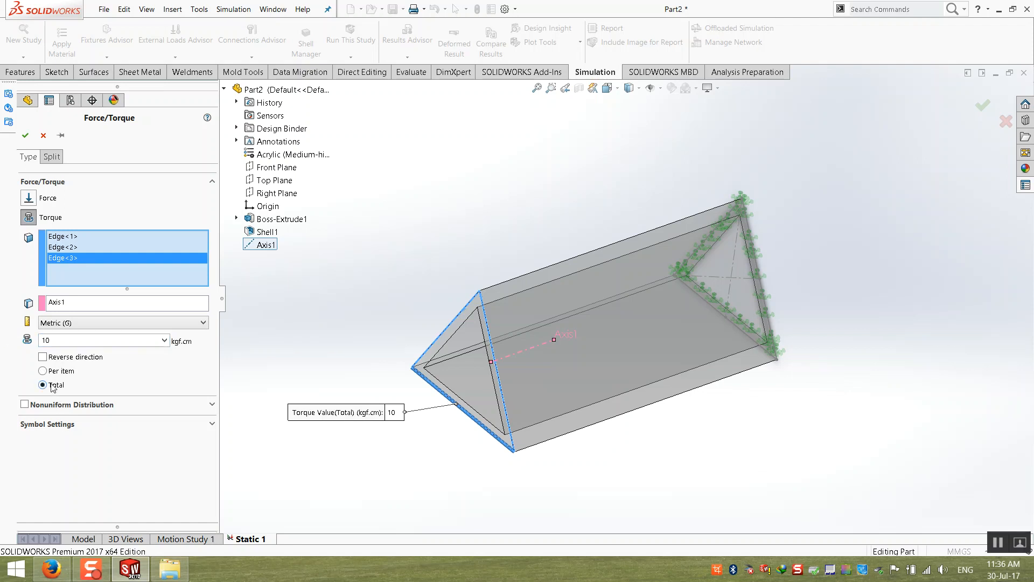
pyautogui.click(25, 136)
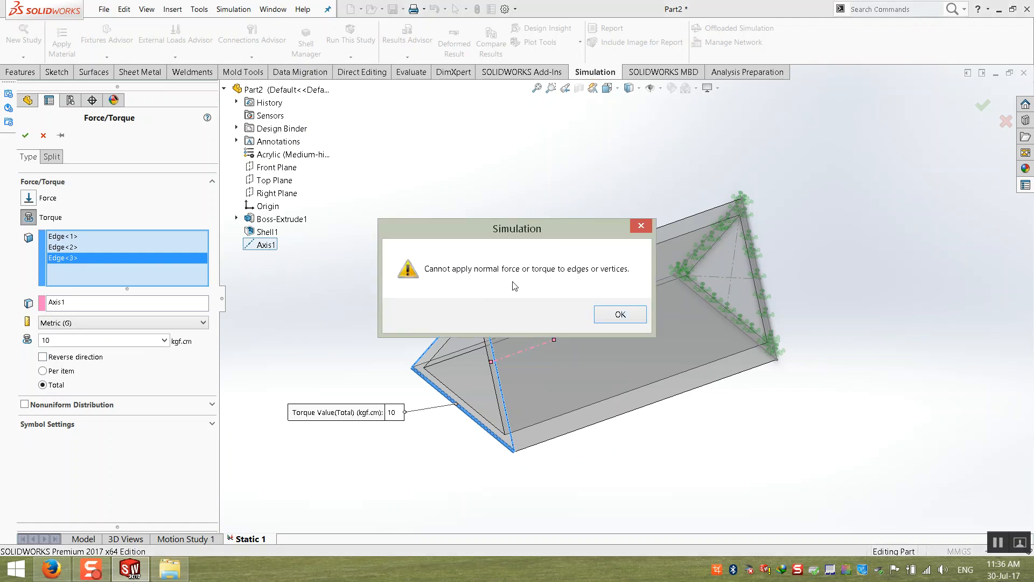
pyautogui.click(614, 315)
# Step: Replace the selected edges with the prism's three outer side faces and apply the torque load
pyautogui.rightClick(189, 268)
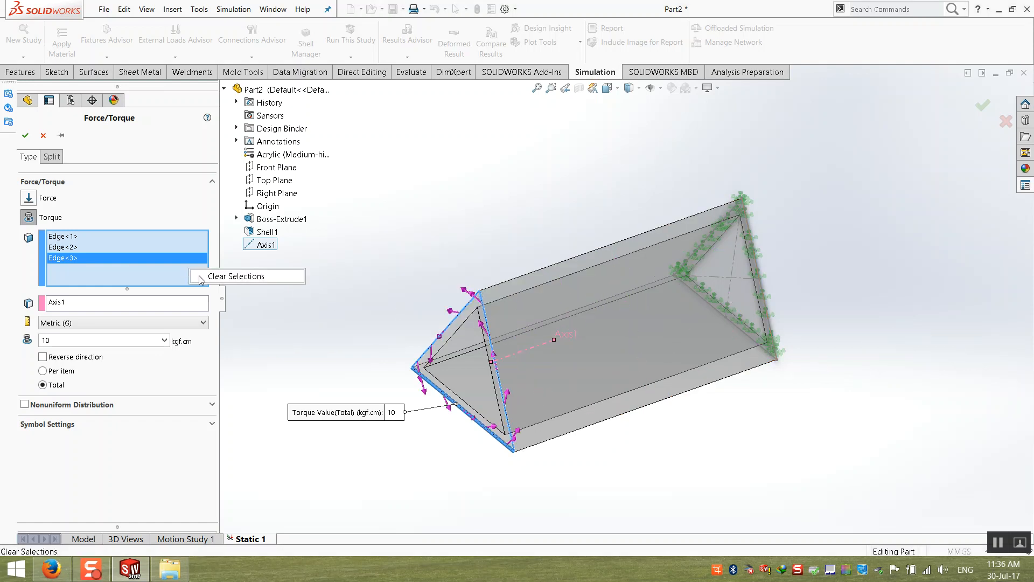
pyautogui.click(203, 277)
pyautogui.click(540, 335)
pyautogui.moveTo(527, 345); pyautogui.dragTo(546, 423, button='middle')
pyautogui.click(520, 362)
pyautogui.moveTo(520, 364); pyautogui.dragTo(477, 341, button='middle')
pyautogui.click(520, 394)
pyautogui.moveTo(520, 393); pyautogui.dragTo(376, 469, button='middle')
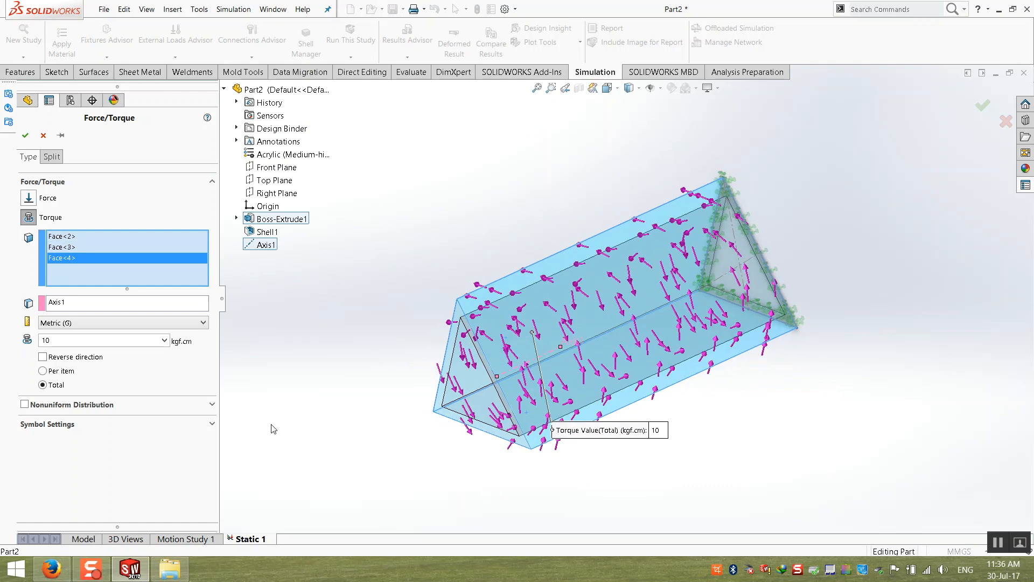
pyautogui.click(26, 136)
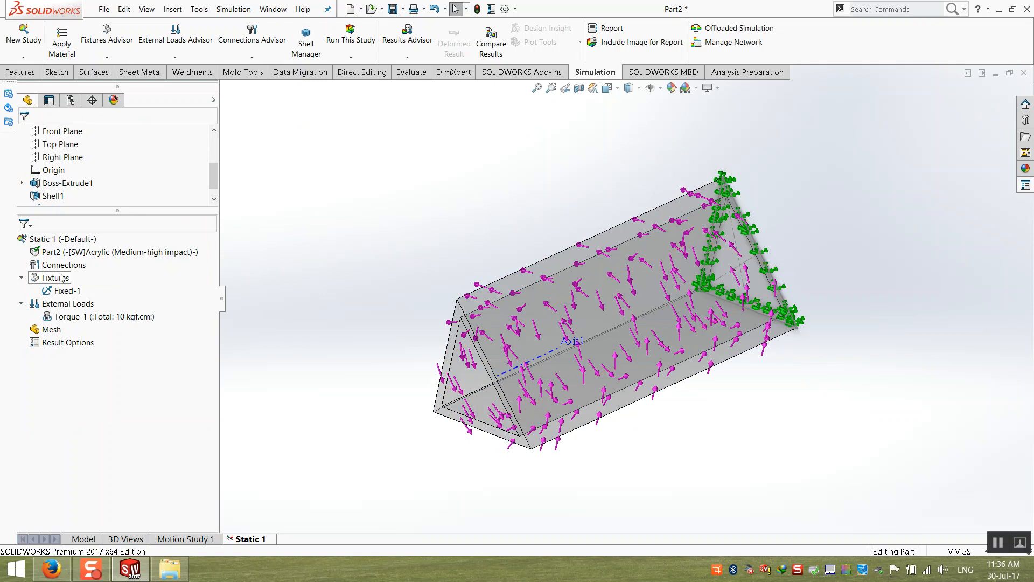
# Step: Run the Static 1 study
pyautogui.rightClick(67, 239)
pyautogui.click(88, 249)
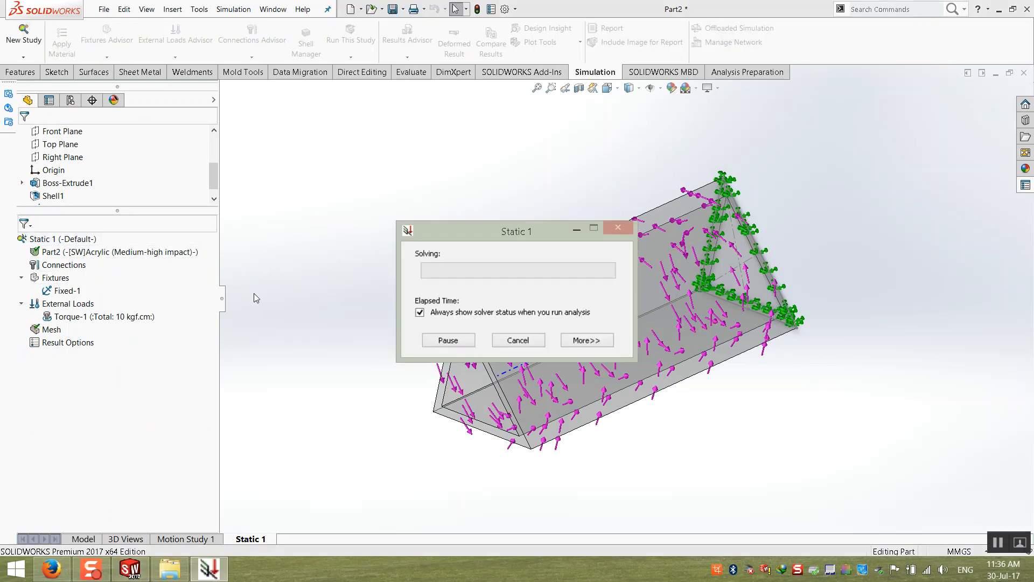
pyautogui.moveTo(381, 376); pyautogui.dragTo(342, 479, button='middle')
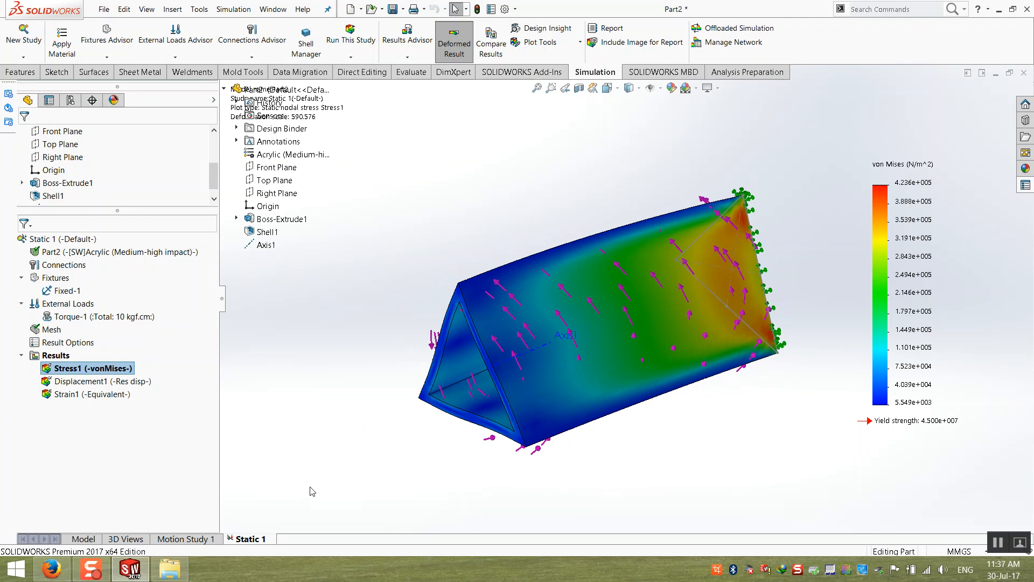
# Step: Show the Displacement1 plot and animate it at speed 0 to examine the prism's twisting from several angles
pyautogui.doubleClick(75, 384)
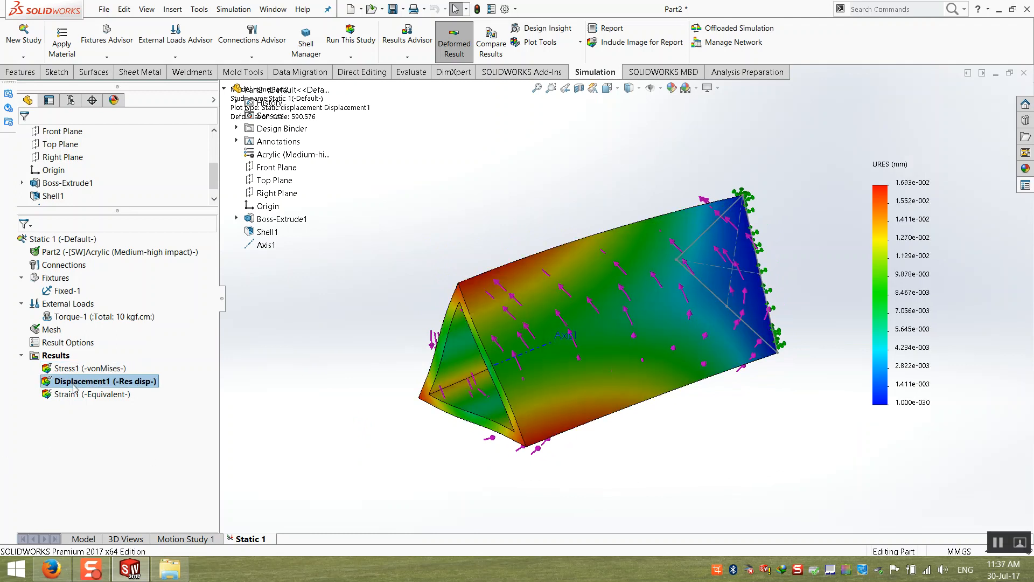
pyautogui.rightClick(75, 387)
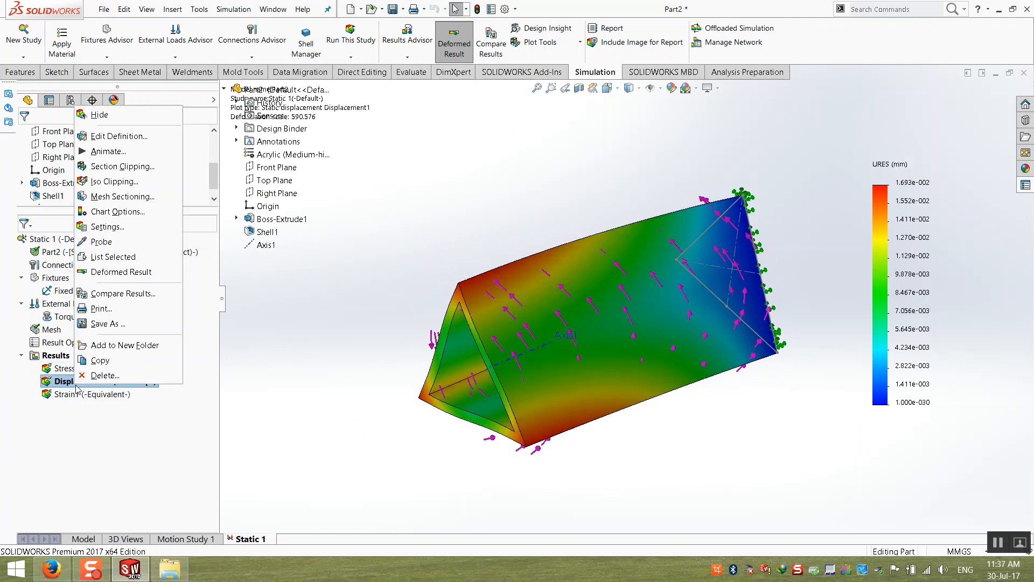
pyautogui.click(121, 156)
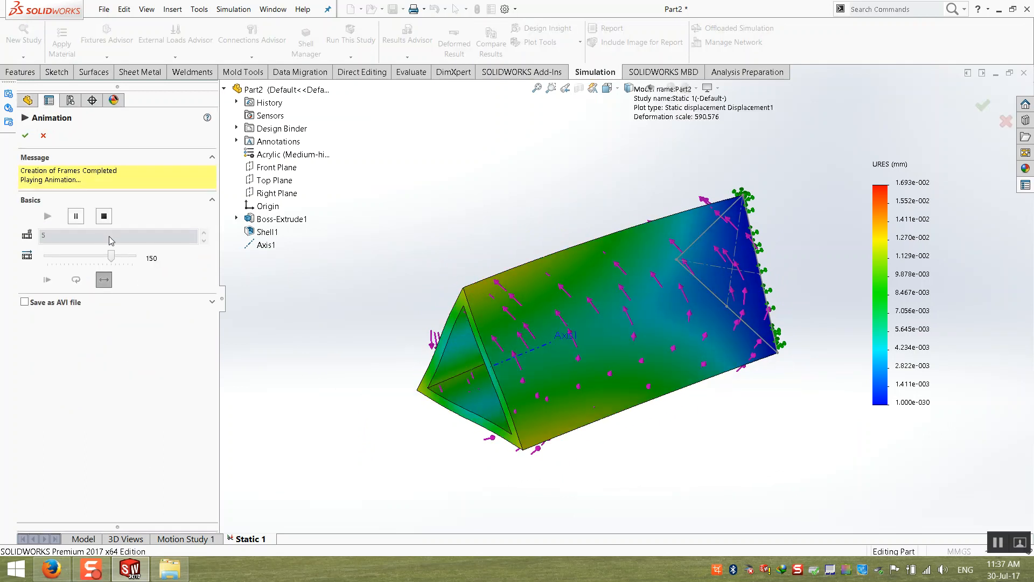
pyautogui.moveTo(110, 257); pyautogui.dragTo(43, 269)
pyautogui.moveTo(335, 335); pyautogui.dragTo(357, 313, button='middle')
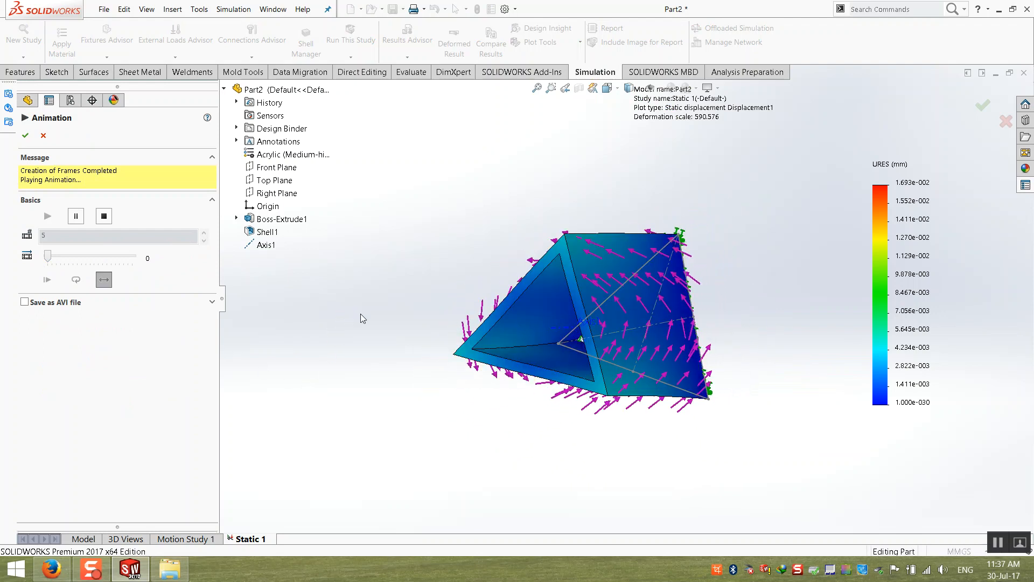
pyautogui.moveTo(361, 313); pyautogui.dragTo(520, 393, button='middle')
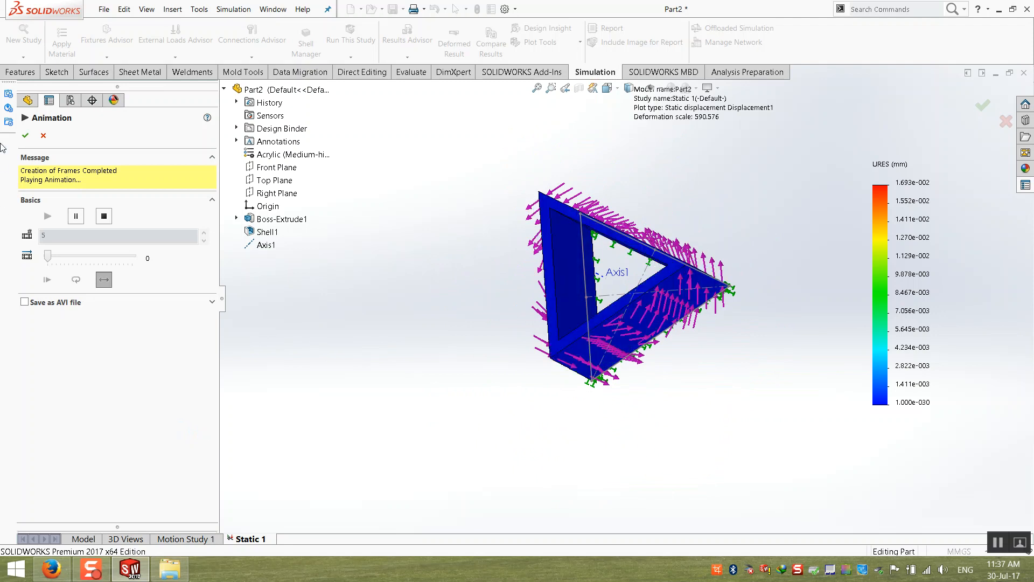
pyautogui.click(25, 135)
pyautogui.moveTo(496, 340); pyautogui.dragTo(588, 274, button='middle')
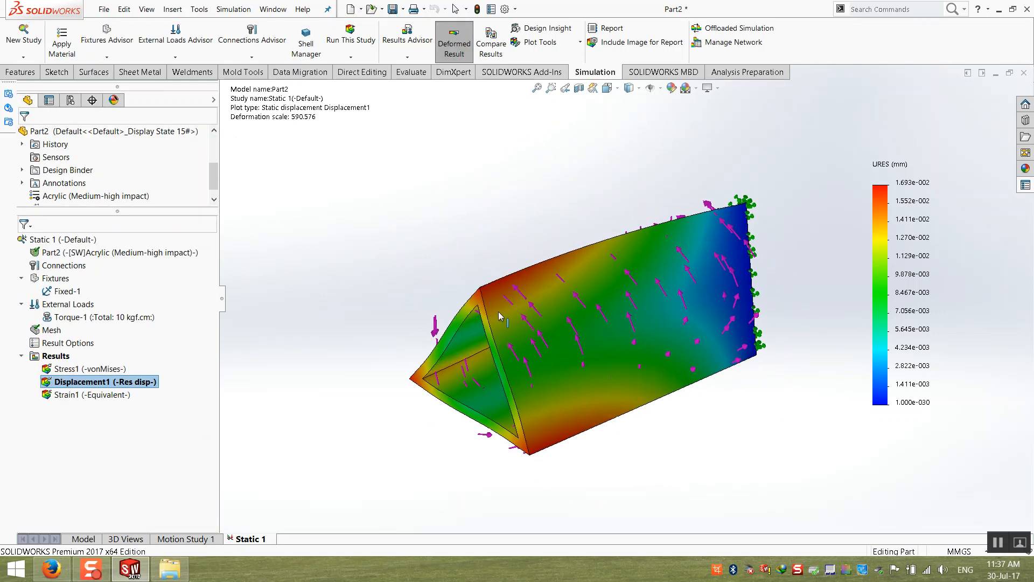
# Step: Set the legend number format of the Displacement1 plot to floating
pyautogui.rightClick(98, 382)
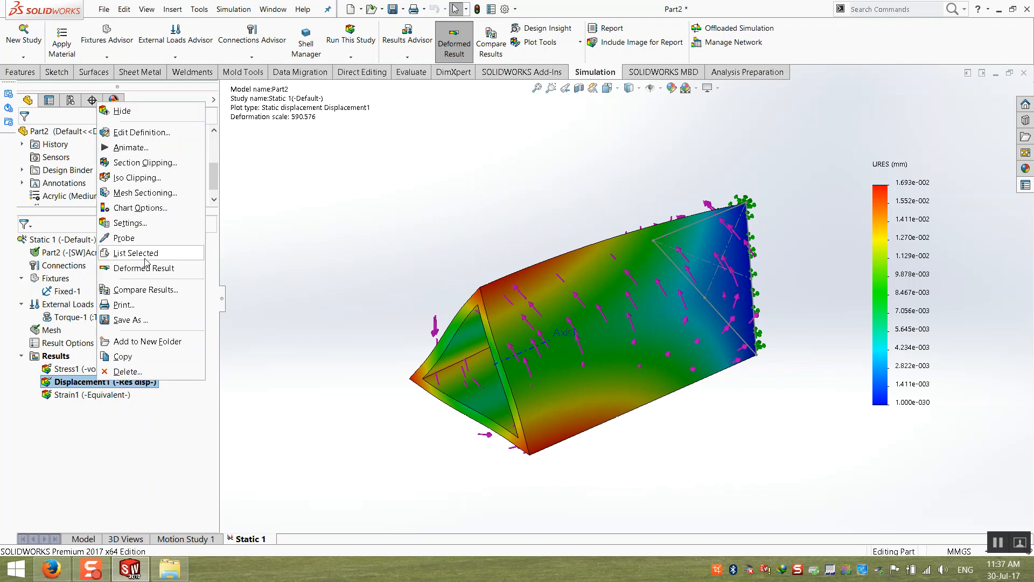
pyautogui.click(145, 223)
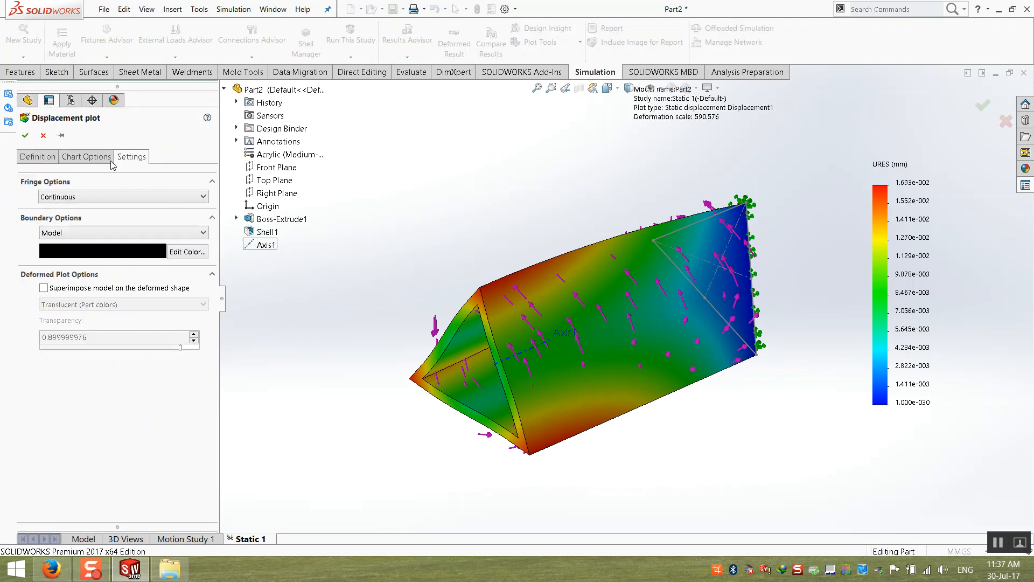
pyautogui.click(86, 156)
pyautogui.click(77, 450)
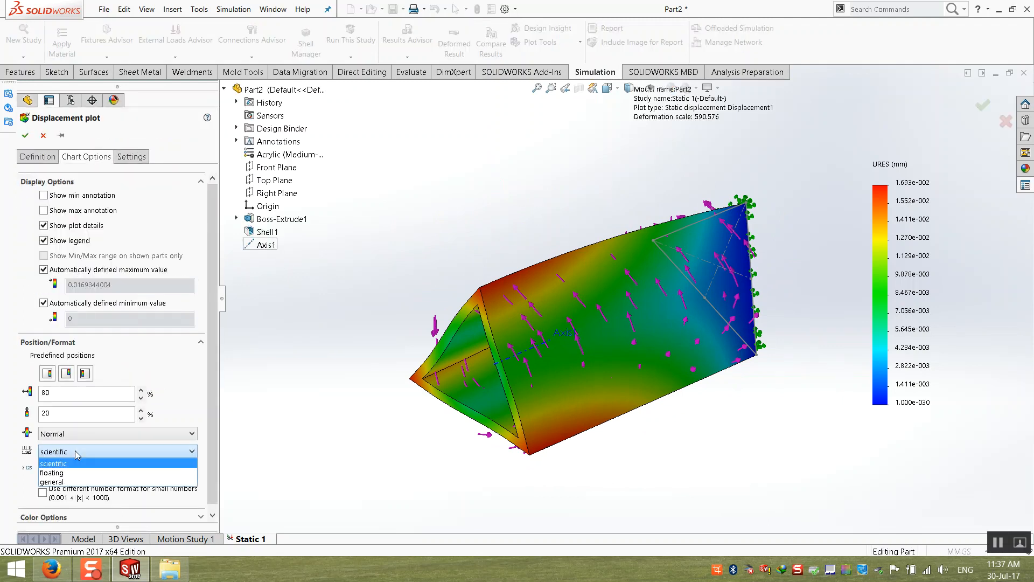
pyautogui.click(75, 474)
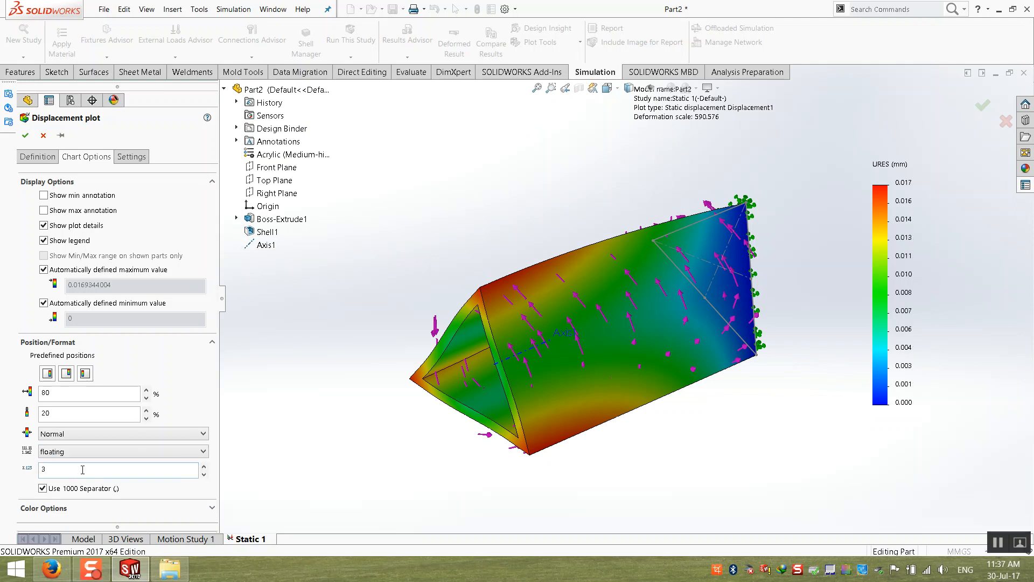
pyautogui.click(25, 136)
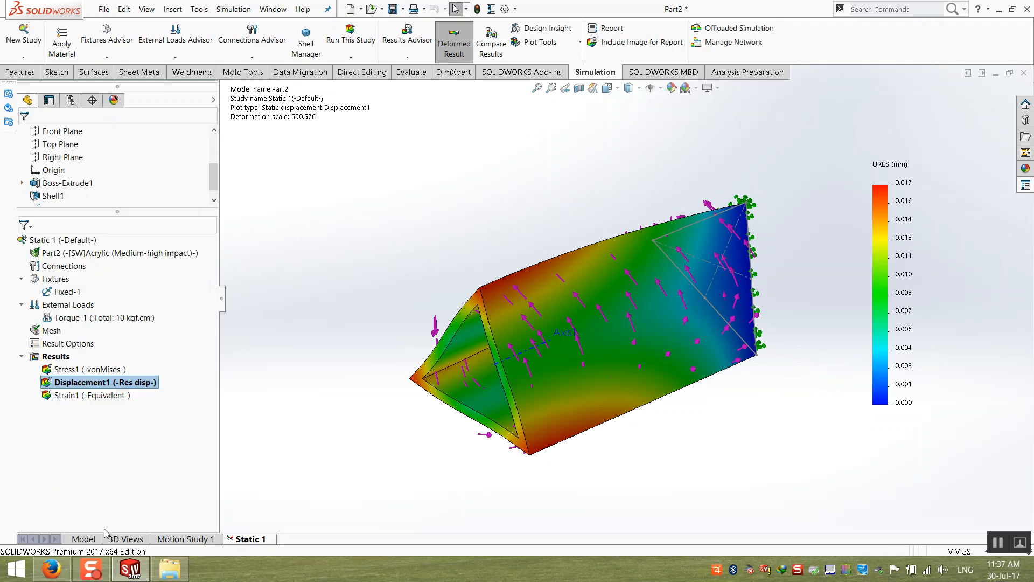
# Step: Show the Stress1 von Mises plot and set its legend number format to floating
pyautogui.rightClick(92, 369)
pyautogui.doubleClick(85, 367)
pyautogui.rightClick(86, 369)
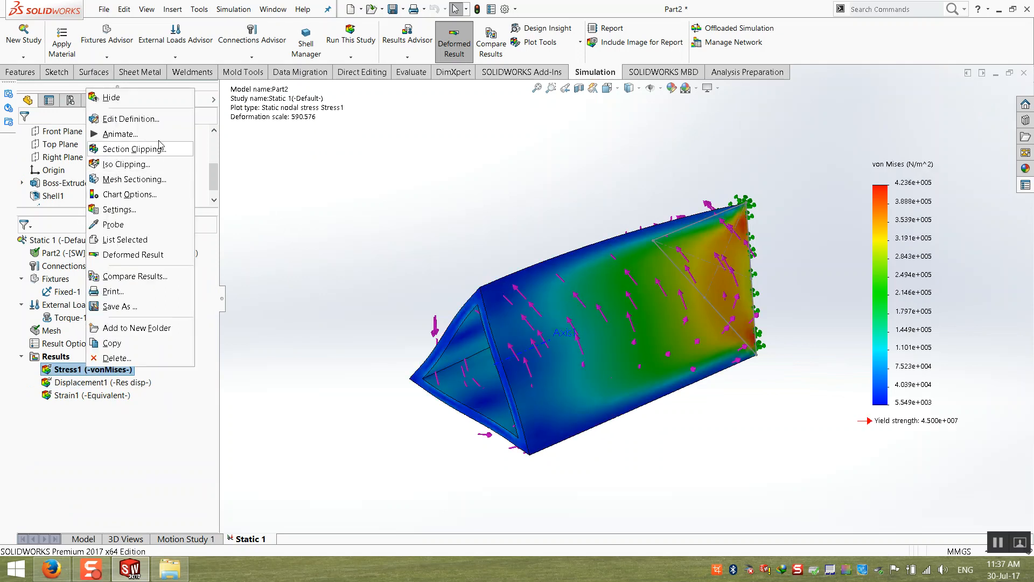
pyautogui.click(130, 118)
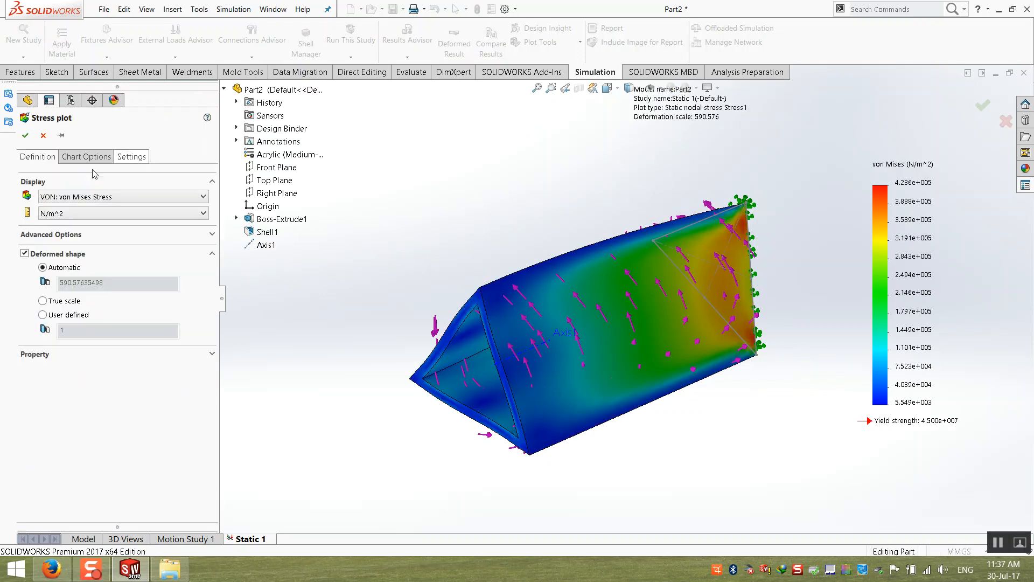
pyautogui.click(92, 157)
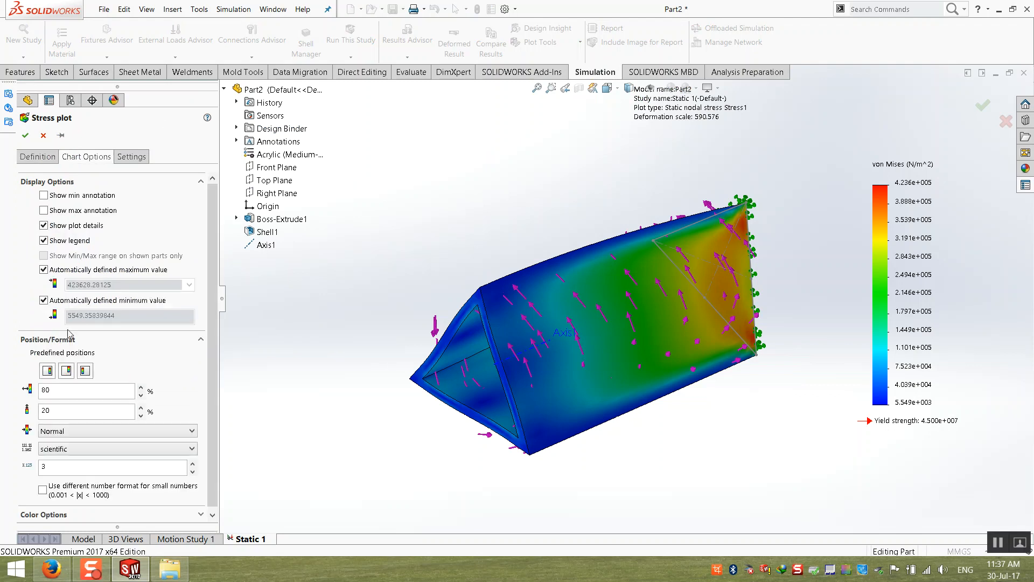
pyautogui.click(80, 446)
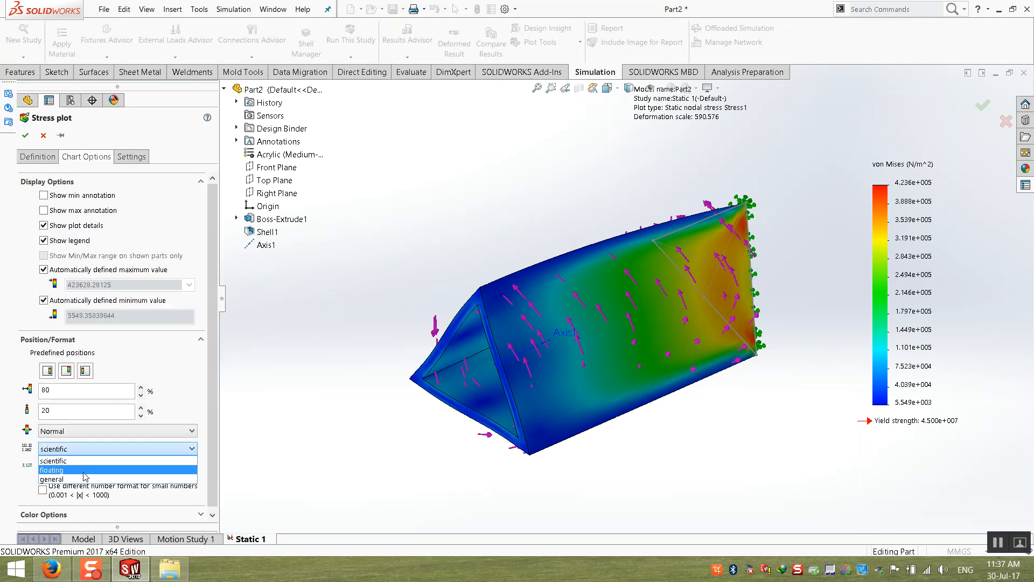
pyautogui.click(79, 464)
pyautogui.click(25, 135)
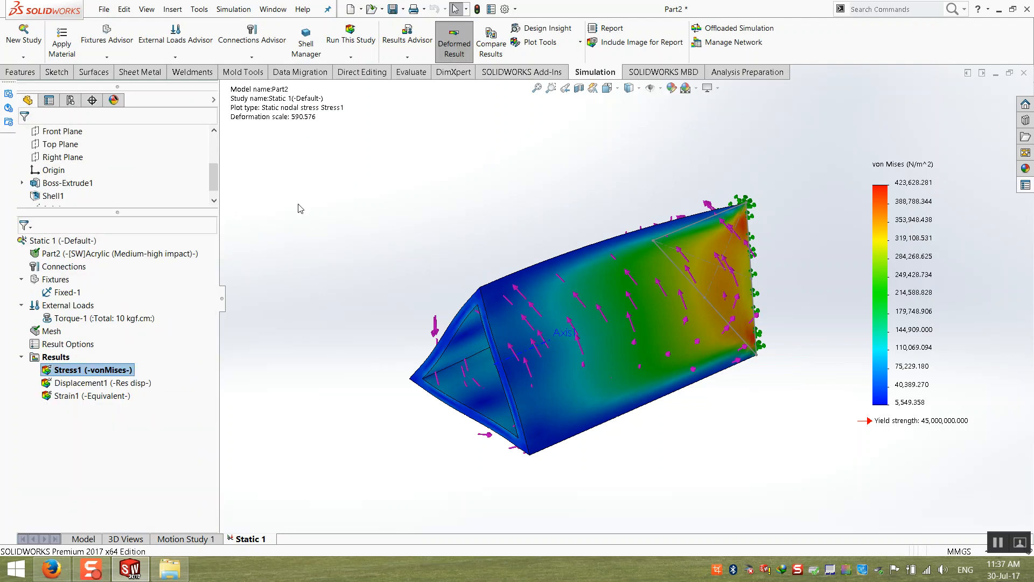
# Step: Change the Stress1 plot's units to kgf/cm^2 and examine the stress distribution on the prism
pyautogui.moveTo(416, 244); pyautogui.dragTo(402, 249, button='middle')
pyautogui.scroll(-1, 800, 280)
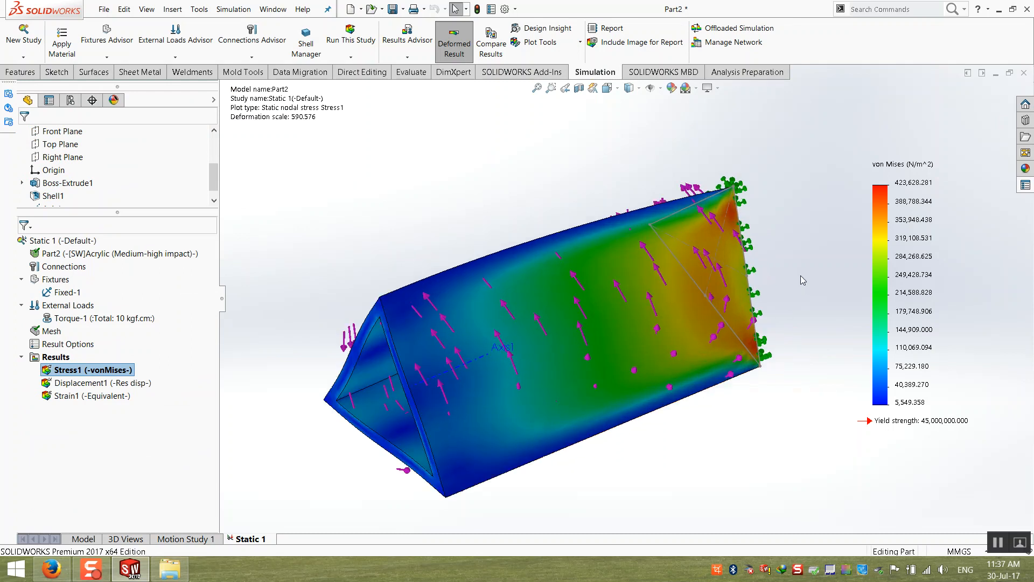
pyautogui.scroll(2, 786, 279)
pyautogui.moveTo(695, 311); pyautogui.dragTo(685, 311, button='middle')
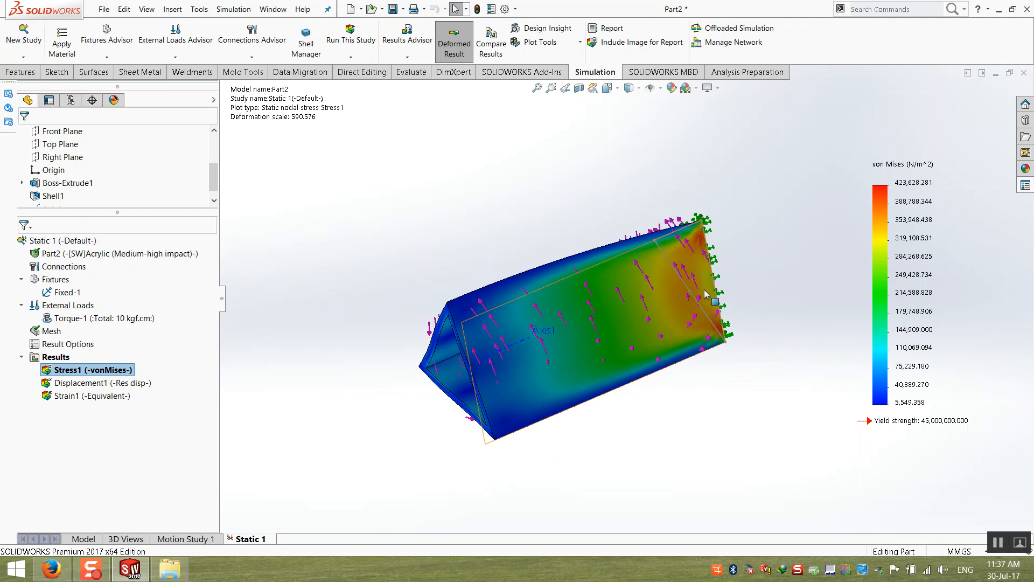
pyautogui.scroll(-1, 699, 303)
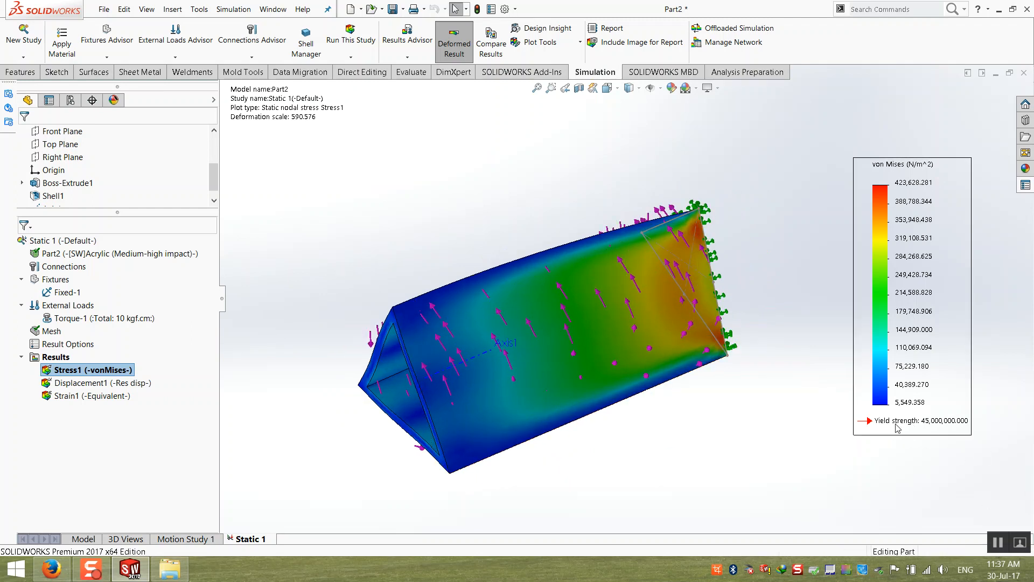
pyautogui.rightClick(114, 368)
pyautogui.click(158, 119)
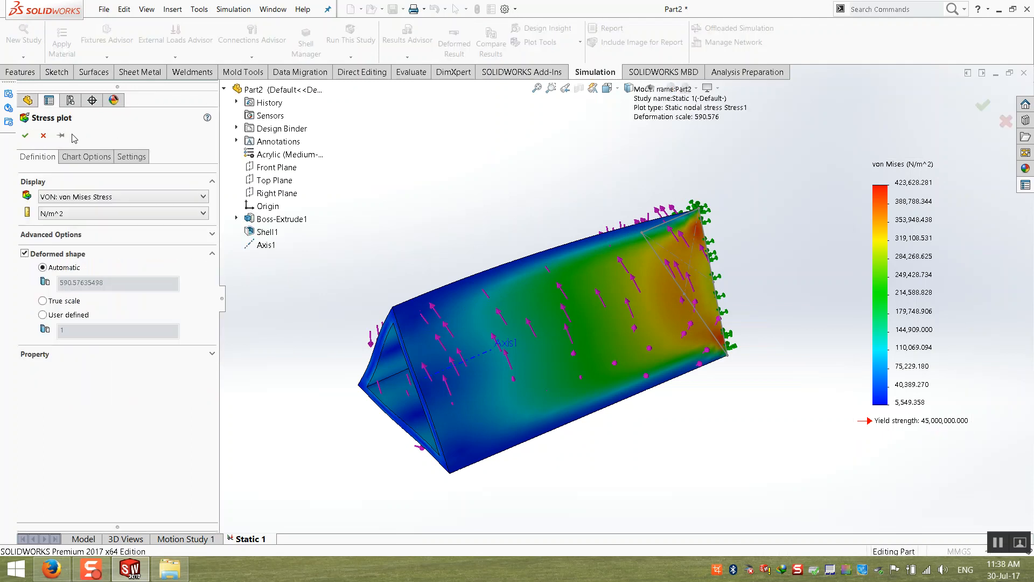
pyautogui.click(76, 214)
pyautogui.click(80, 251)
pyautogui.click(25, 135)
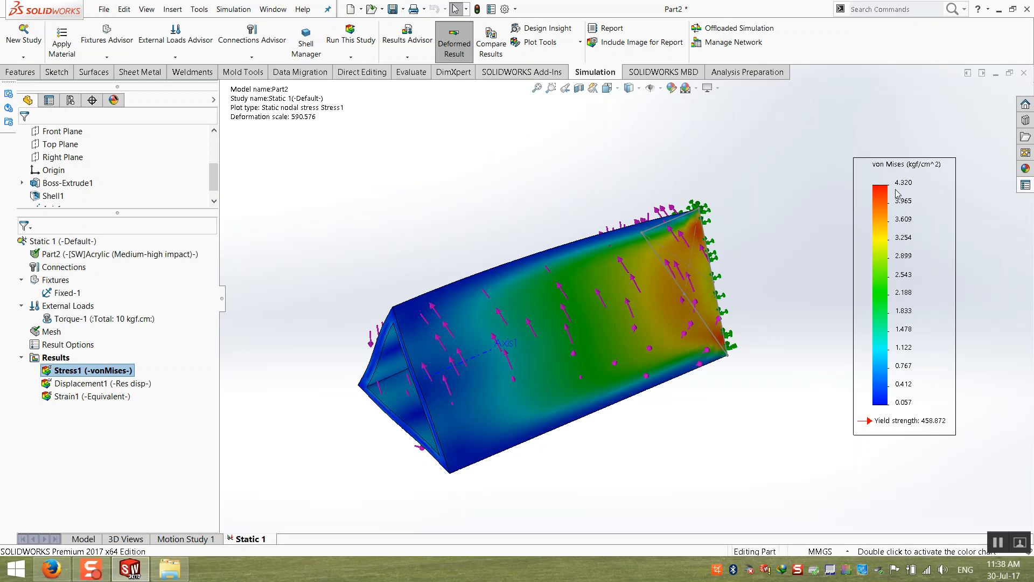
pyautogui.moveTo(532, 286); pyautogui.dragTo(526, 319, button='middle')
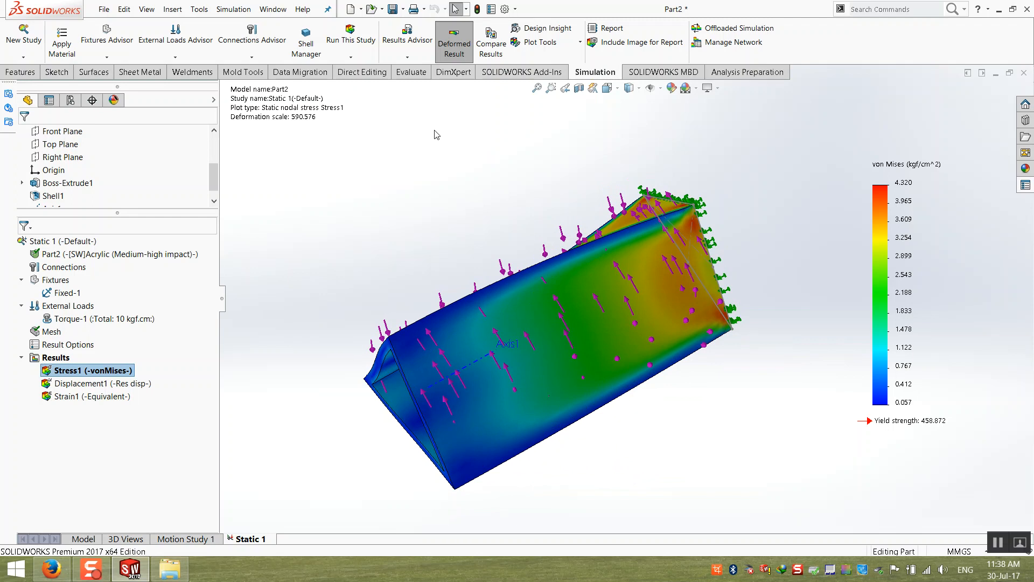